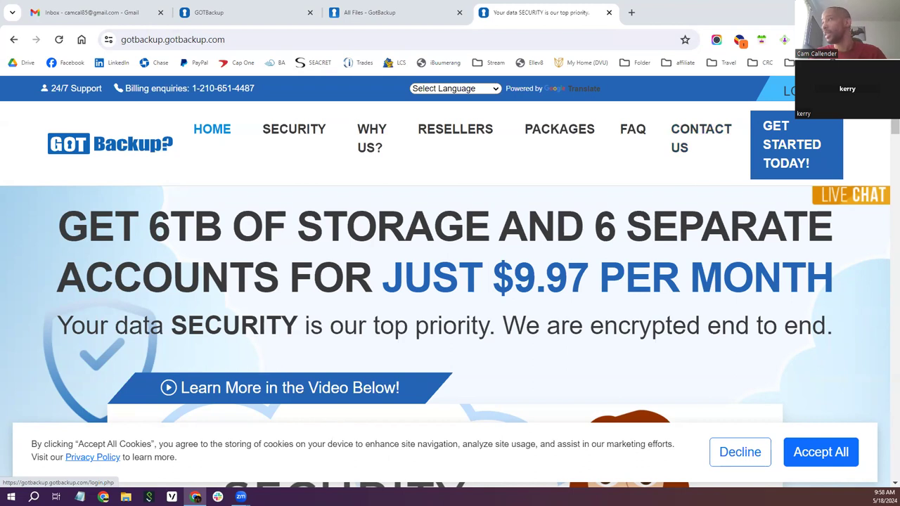
Reload the members login page and sign in with the pre-filled credentials.
left_click(676, 166)
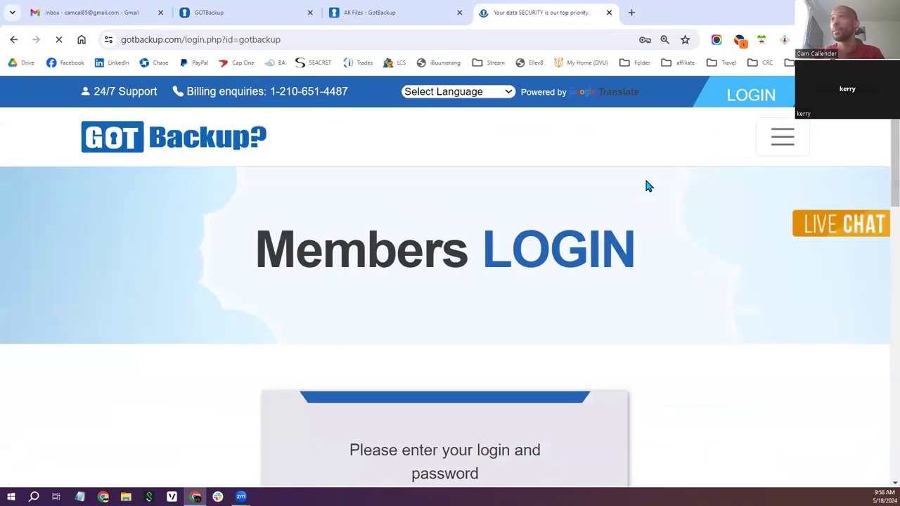
left_click(752, 94)
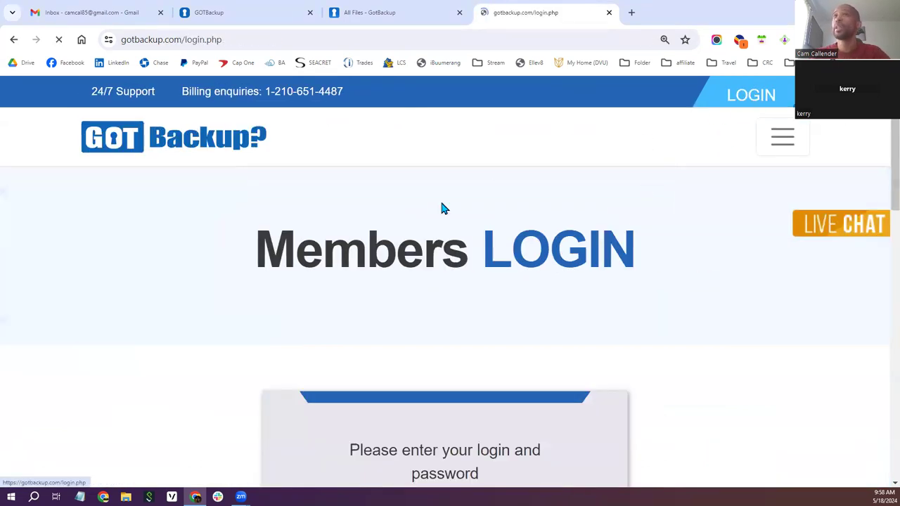
scroll(382, 220, "down", 3)
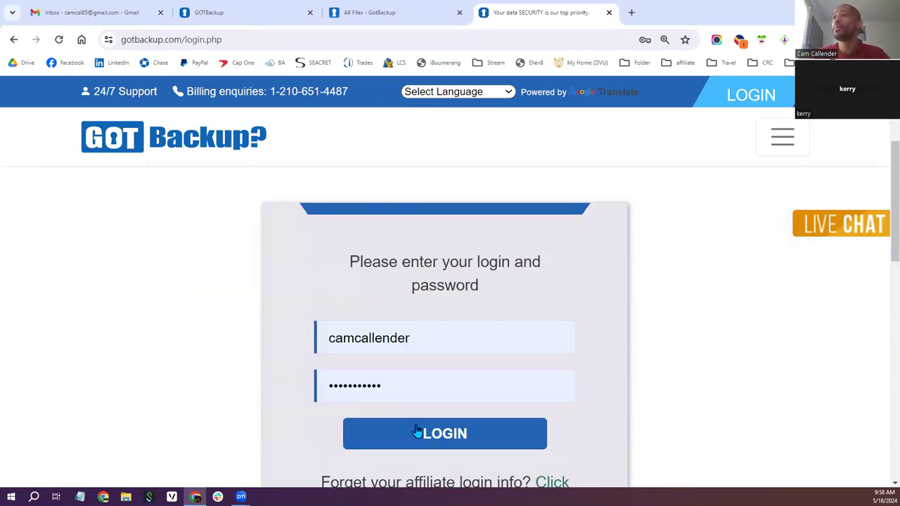
scroll(198, 293, "down", 2)
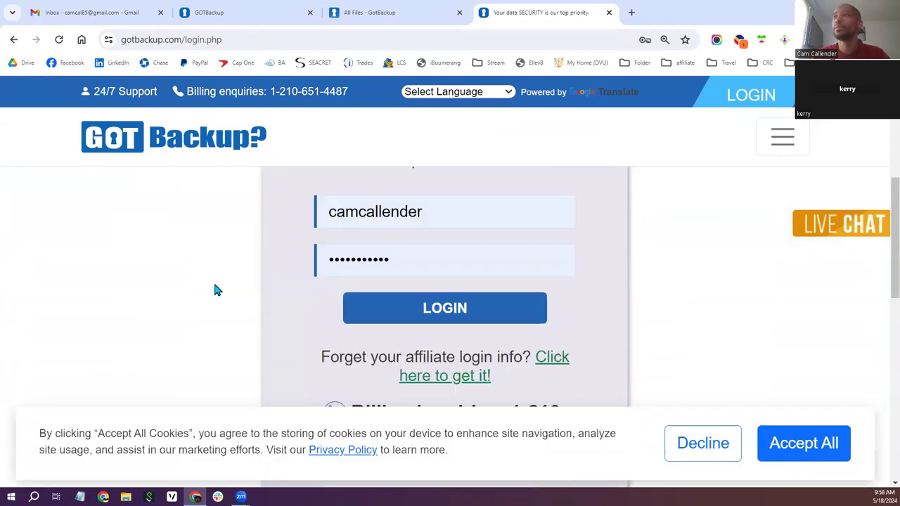
left_click(441, 318)
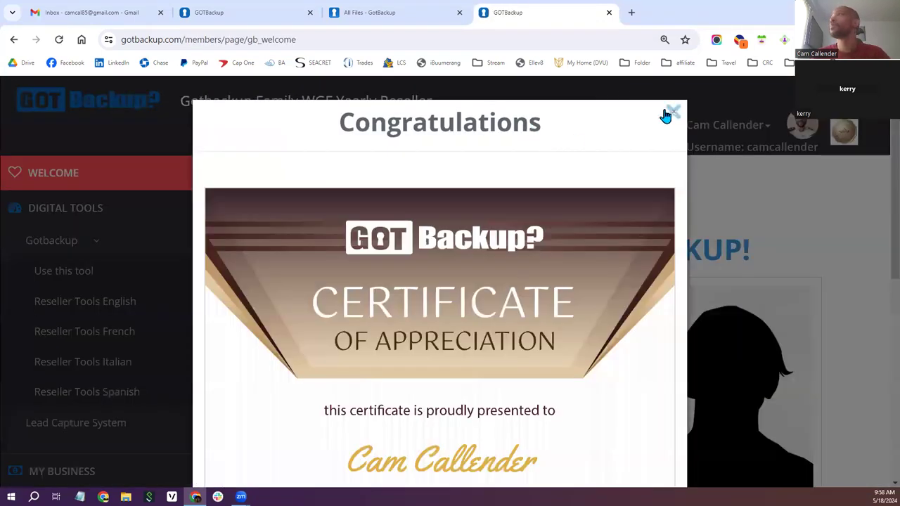
Dismiss the Congratulations certificate popup and open the Gotbackup digital tool page.
left_click(668, 112)
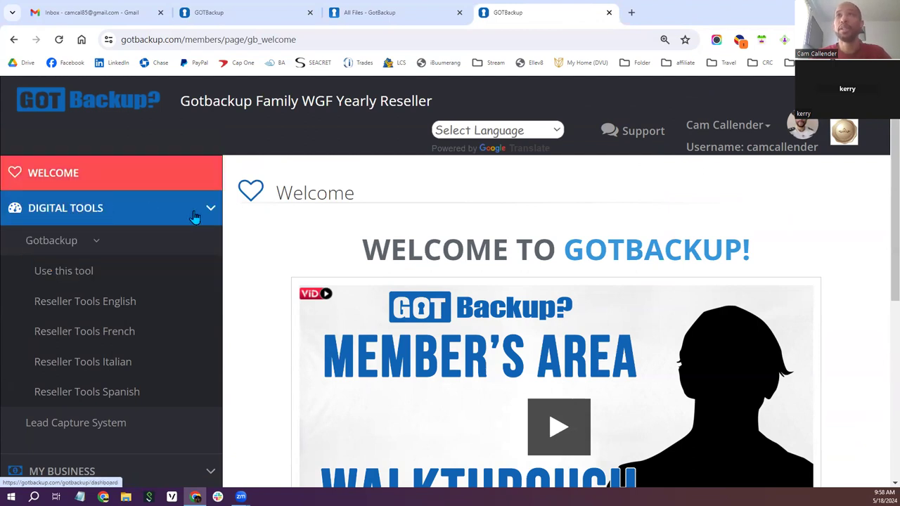
left_click(70, 274)
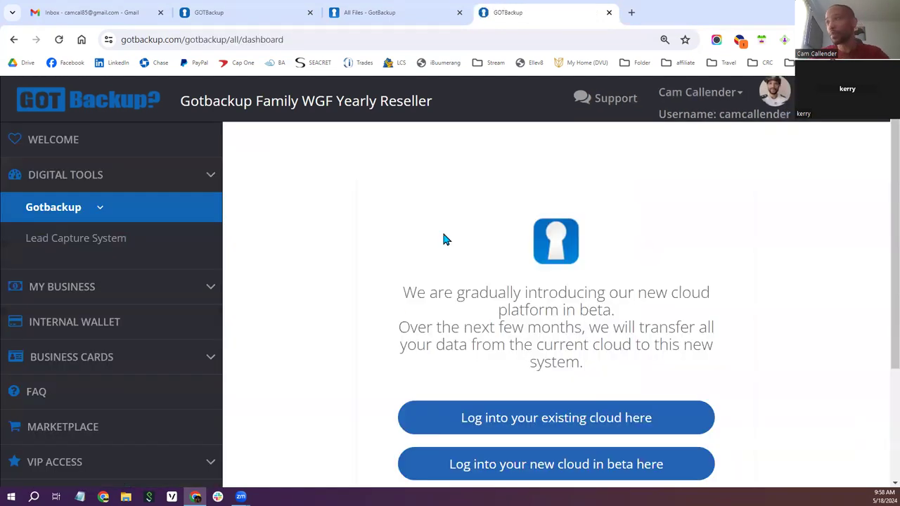
scroll(442, 239, "down", 1)
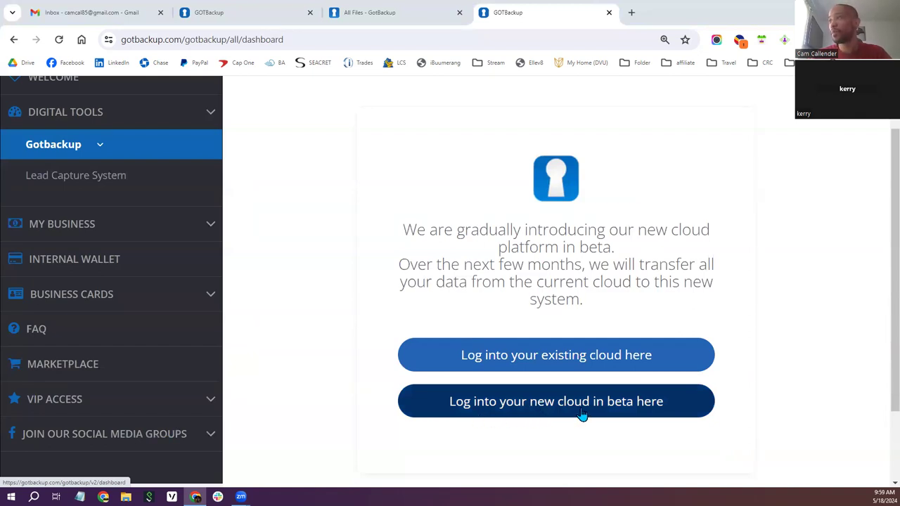
Enter the beta cloud's V2 Dashboard and autologin to its All Files view in a new tab.
left_click(555, 415)
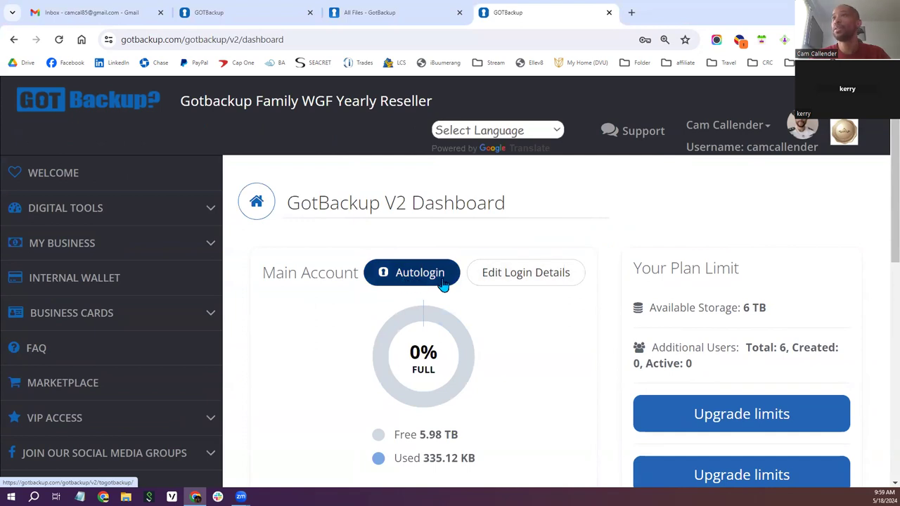
scroll(480, 318, "down", 3)
scroll(480, 318, "up", 2)
scroll(480, 317, "down", 2)
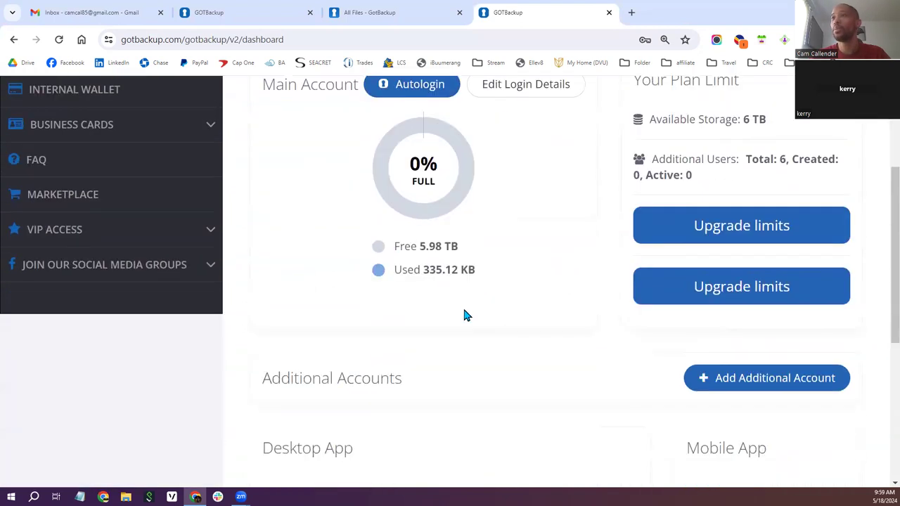
scroll(457, 310, "up", 1)
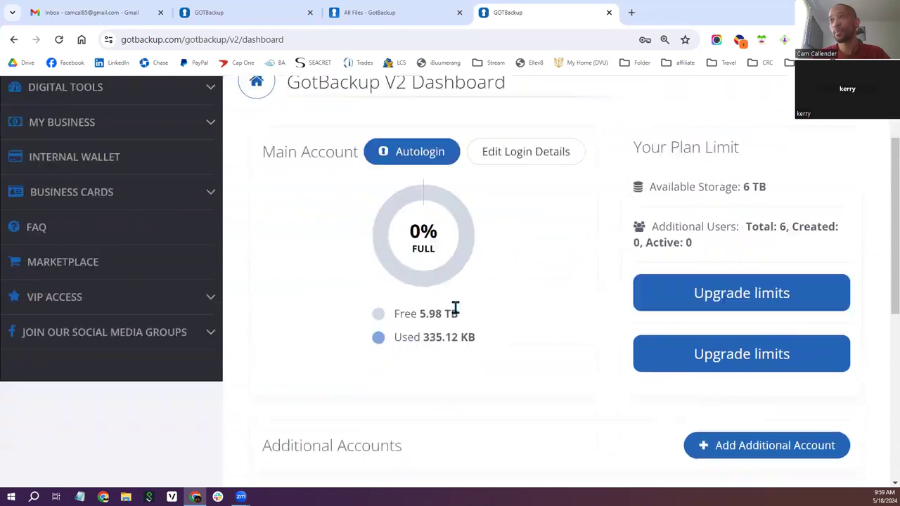
scroll(456, 309, "down", 4)
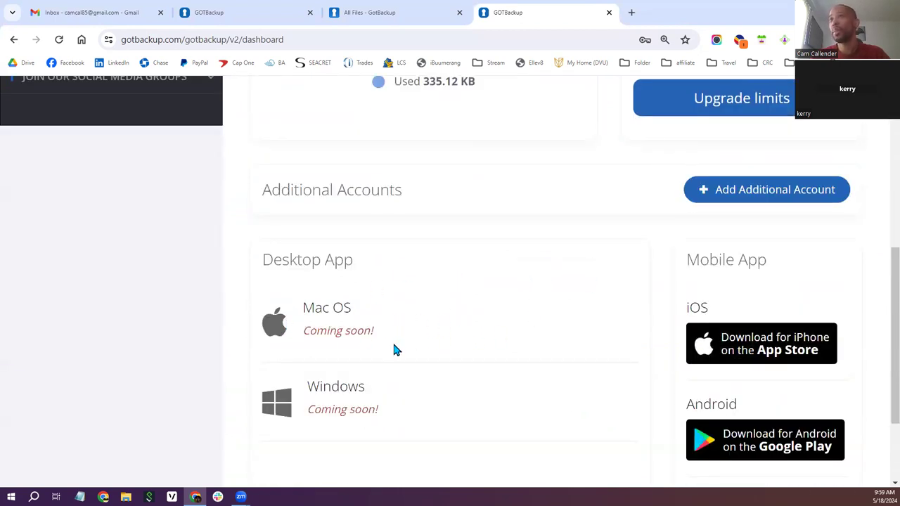
scroll(404, 352, "down", 2)
scroll(776, 344, "up", 1)
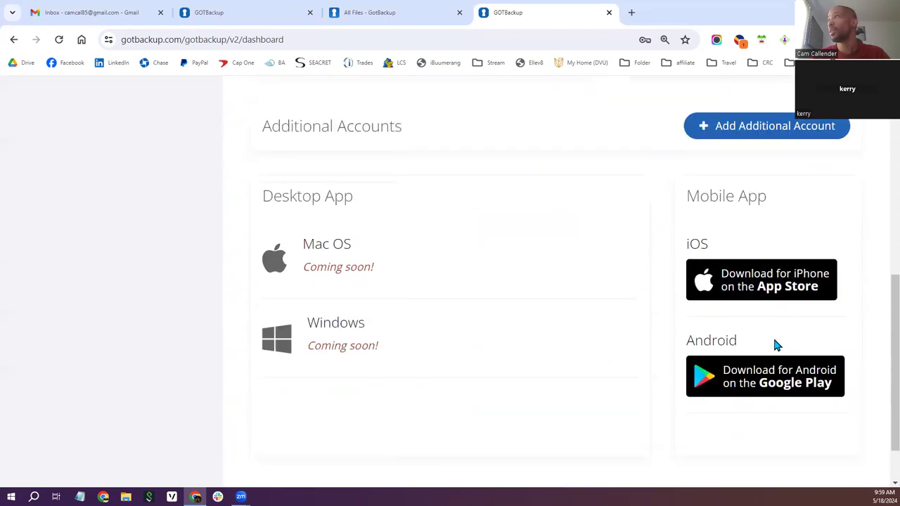
scroll(776, 345, "up", 8)
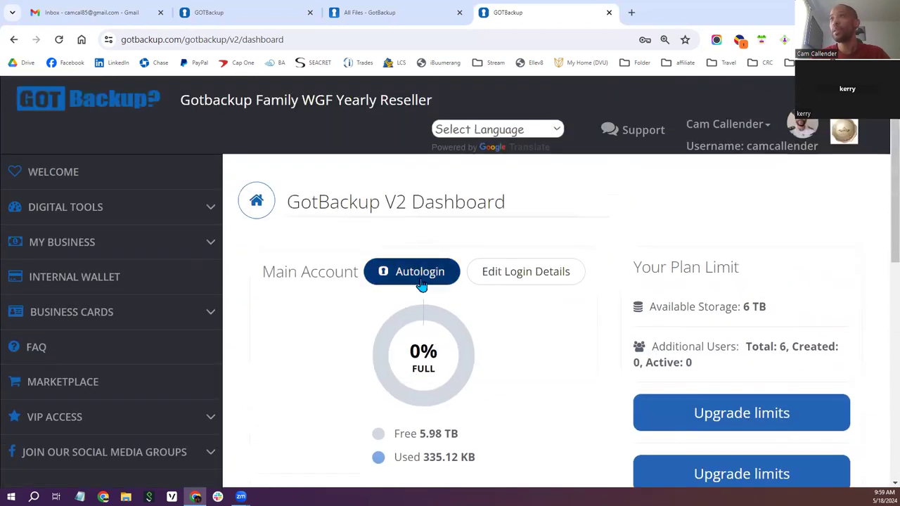
left_click(421, 280)
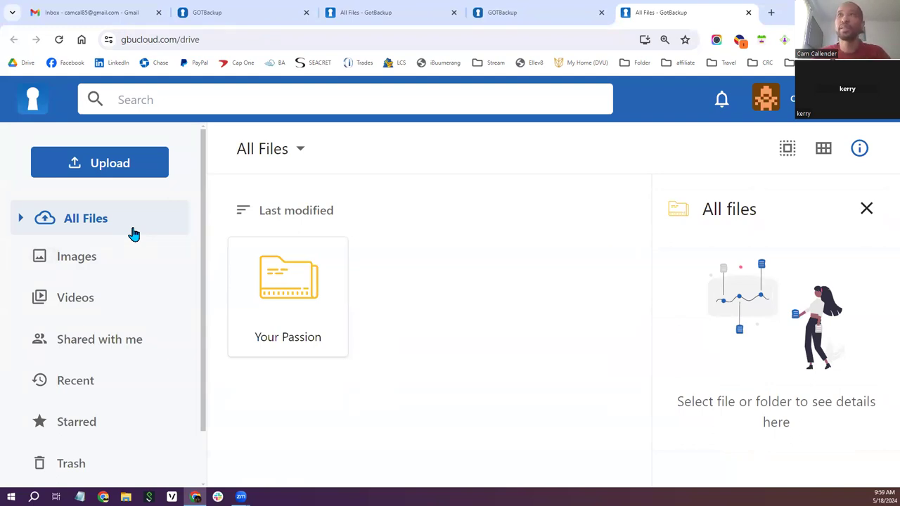
Return to the members tab and log into the existing cloud via Digital Tools > Gotbackup.
left_click(254, 7)
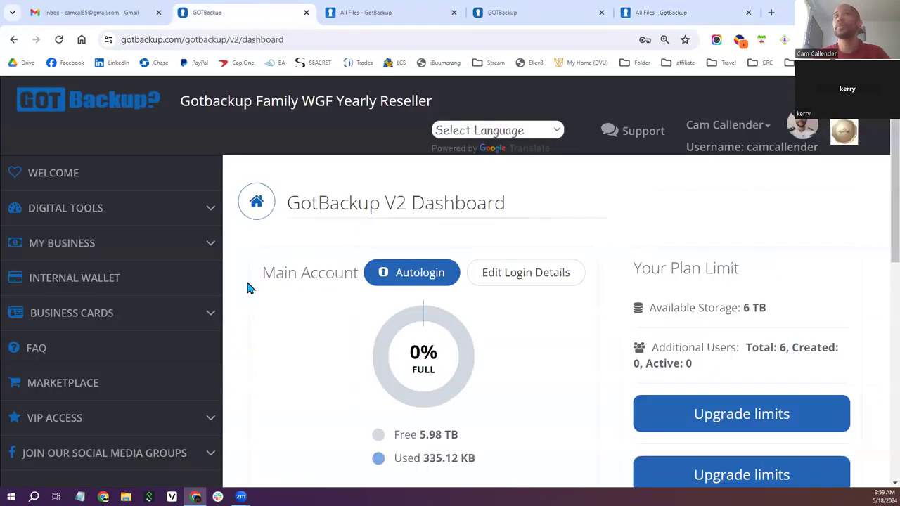
left_click(138, 218)
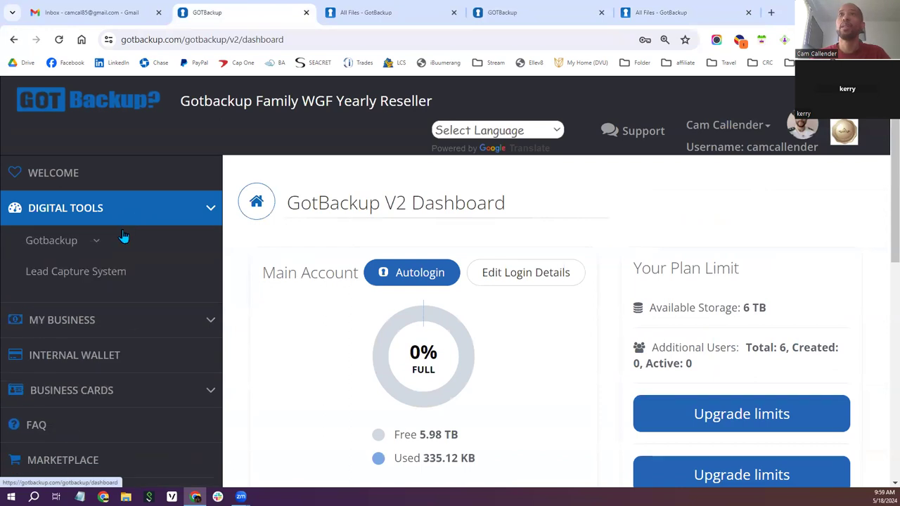
left_click(140, 240)
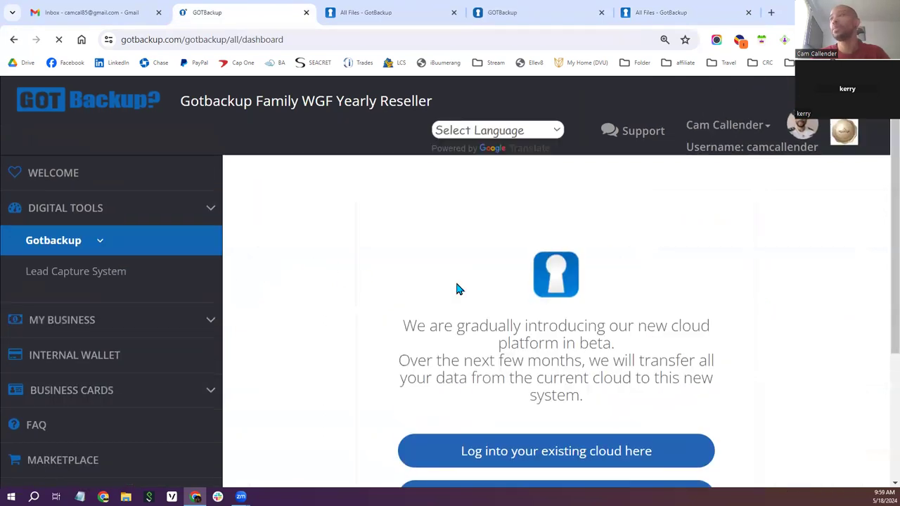
scroll(457, 288, "down", 1)
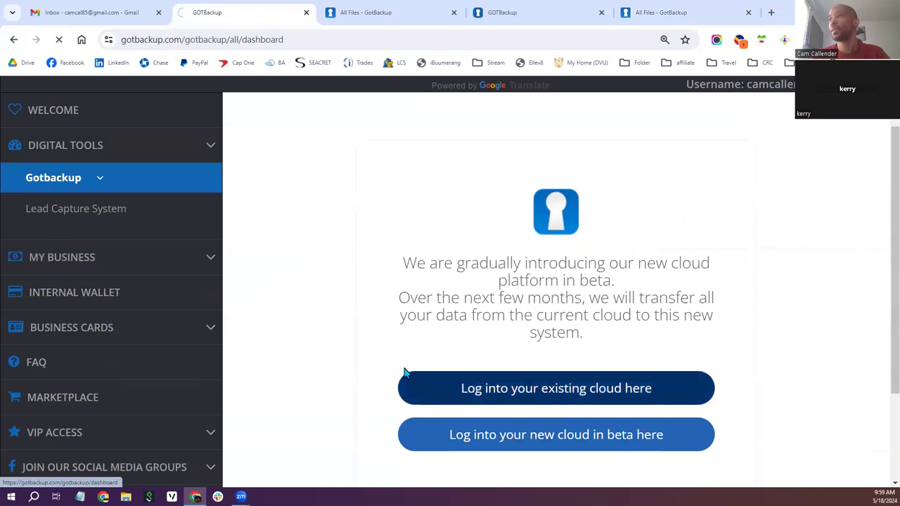
left_click(533, 386)
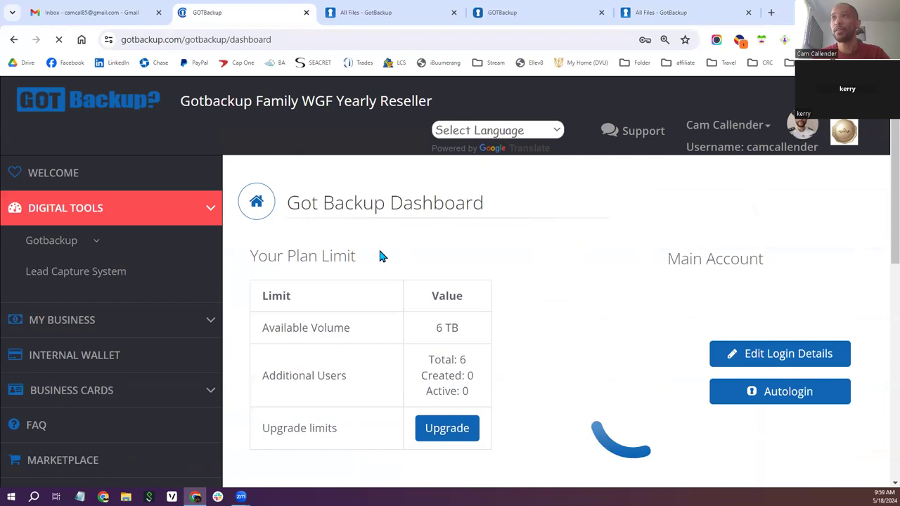
scroll(485, 264, "down", 2)
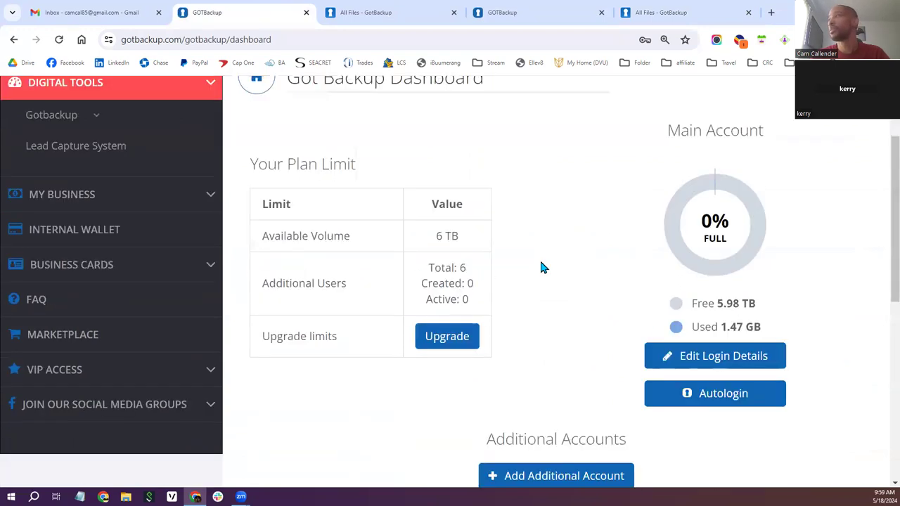
Autologin from the Got Backup Dashboard to open the existing cloud's All files in a new tab.
left_click(721, 394)
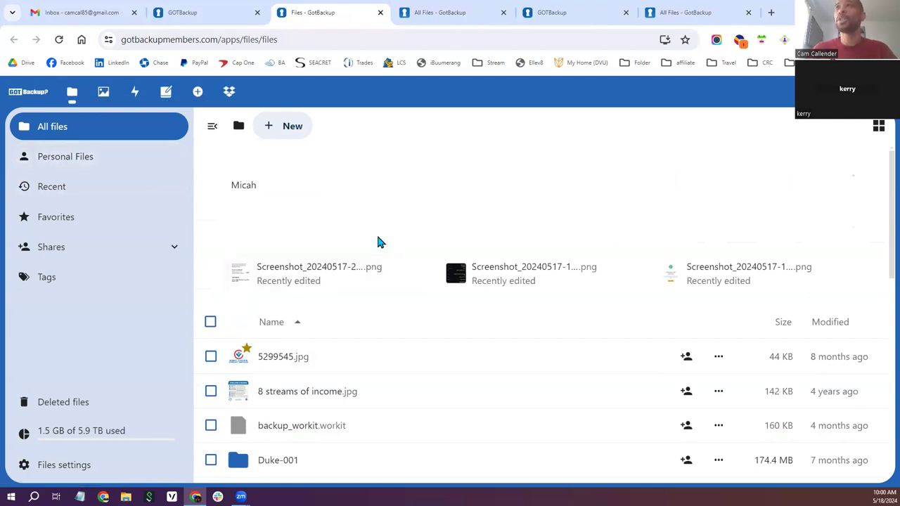
Try creating a new folder named 'Your Passion', then cancel after the already-exists error.
left_click(292, 135)
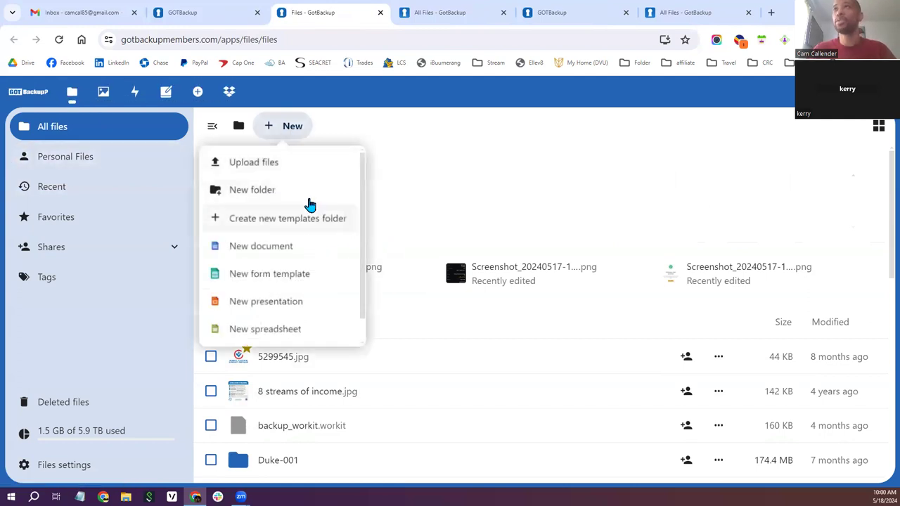
left_click(305, 197)
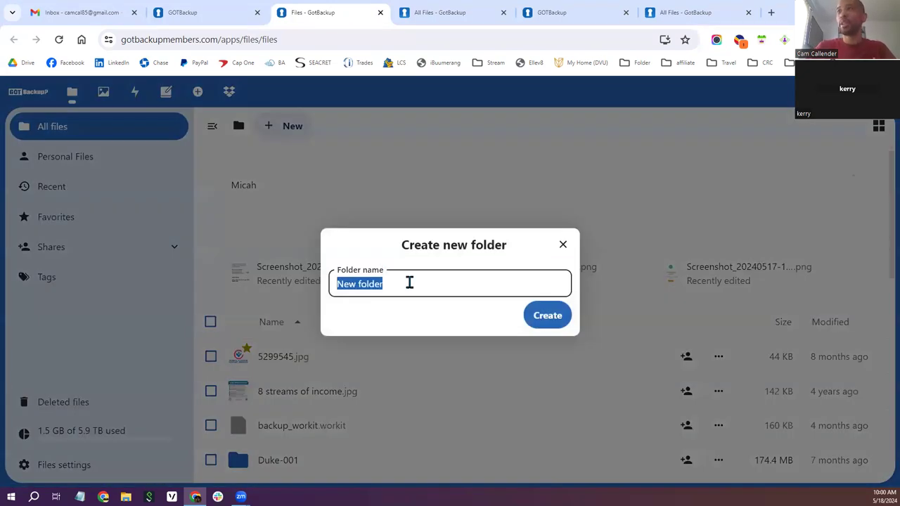
type("Your Pass")
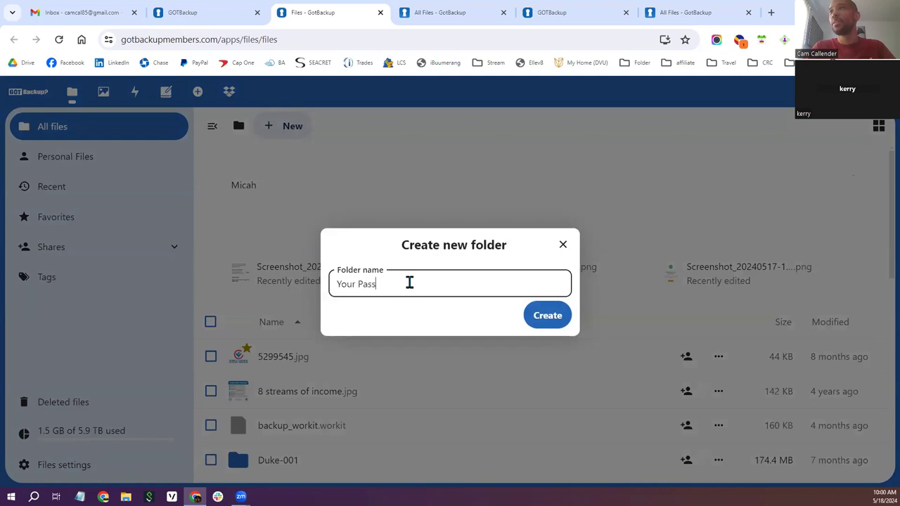
type("ion")
key("BackSpace")
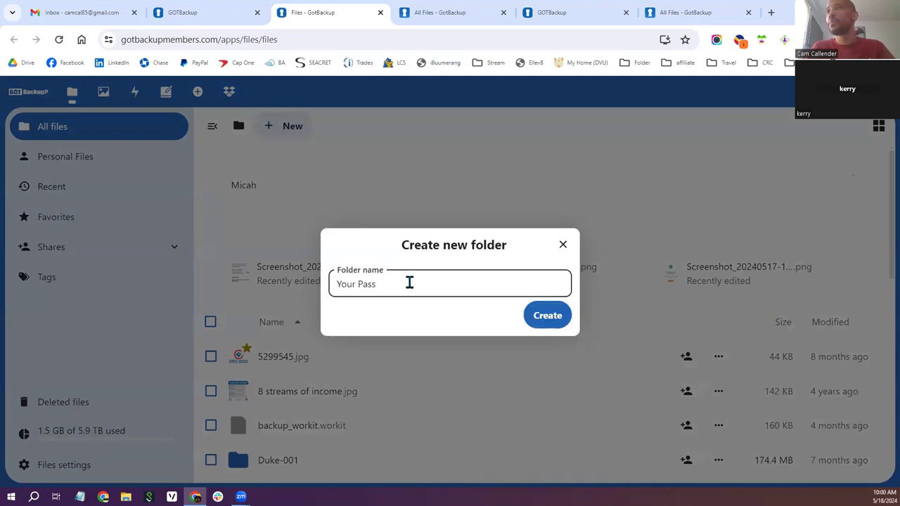
type("on")
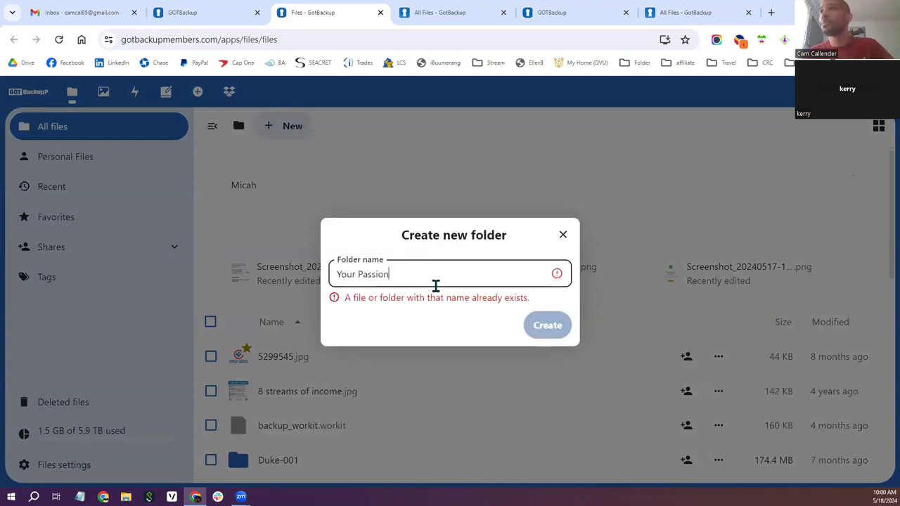
left_click(563, 234)
Scroll through All files to locate the existing Your Passion folder.
scroll(417, 342, "down", 2)
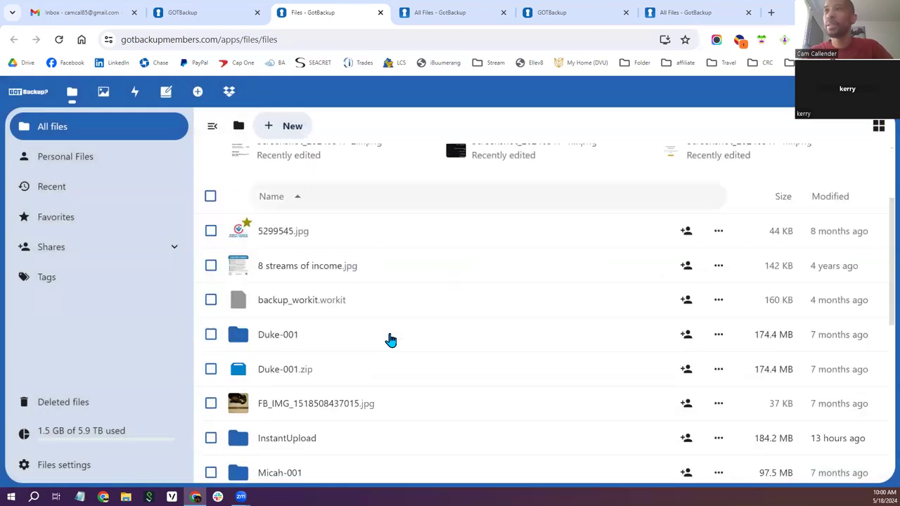
scroll(379, 296, "up", 2)
scroll(375, 295, "down", 4)
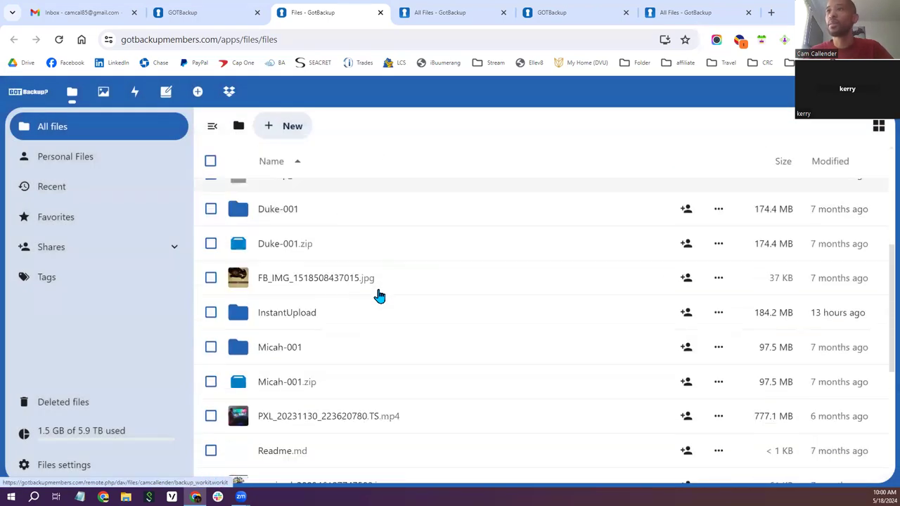
scroll(345, 373, "down", 4)
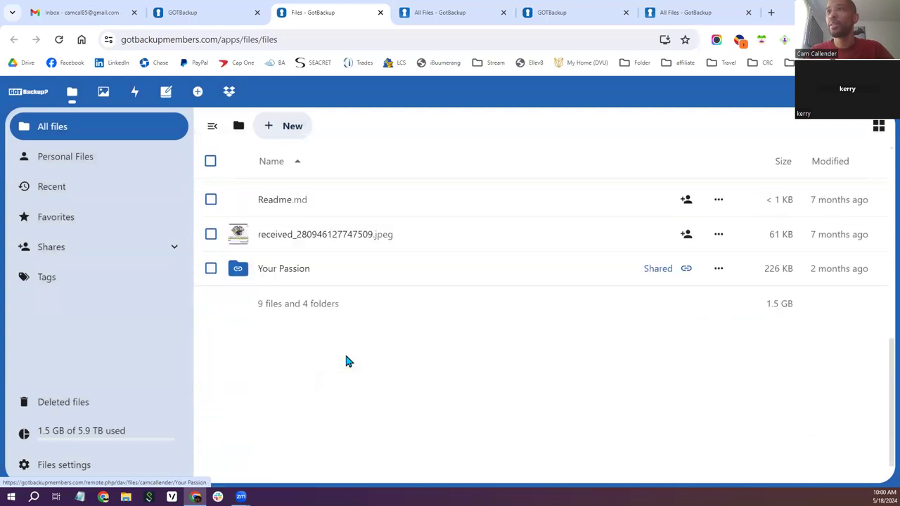
scroll(331, 295, "up", 1)
Open the Your Passion folder, switch it to list view, and select all nine files.
left_click(311, 332)
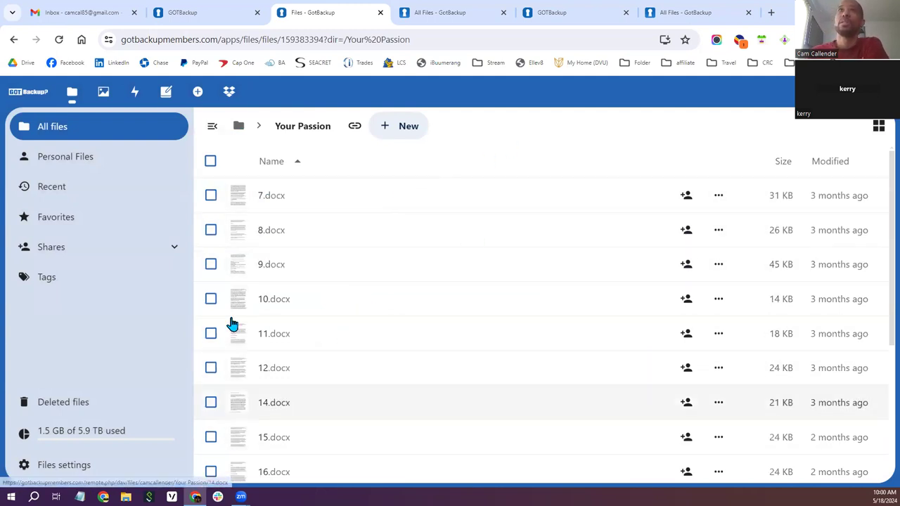
left_click(878, 131)
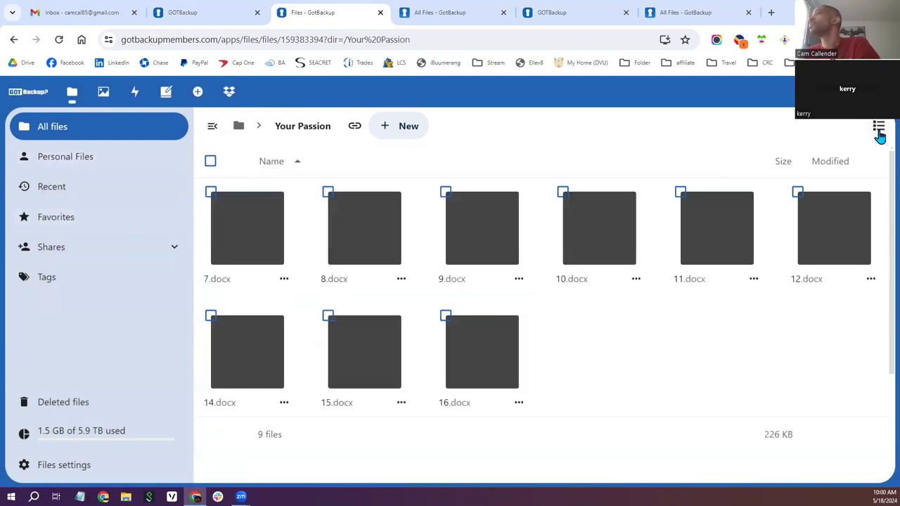
left_click(878, 131)
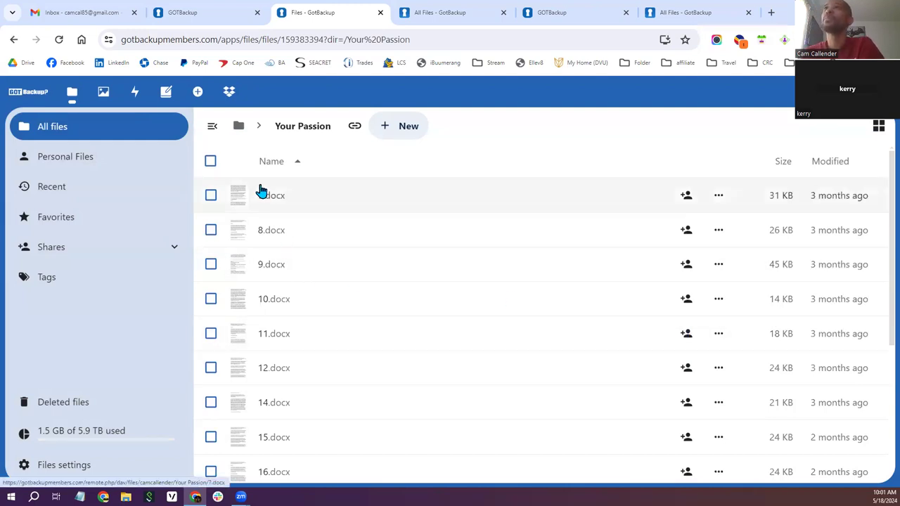
left_click(213, 164)
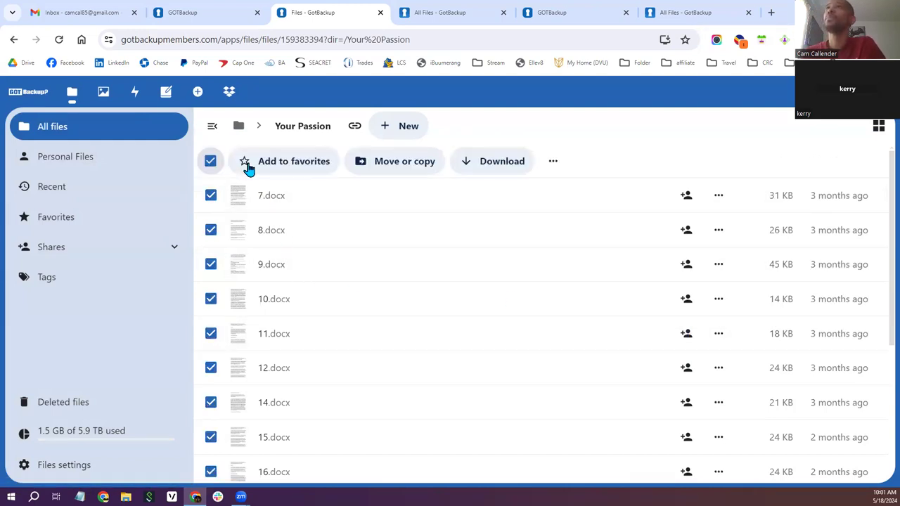
Open the folder's sharing panel and add the contact, found by searching their name, as recipient.
left_click(354, 130)
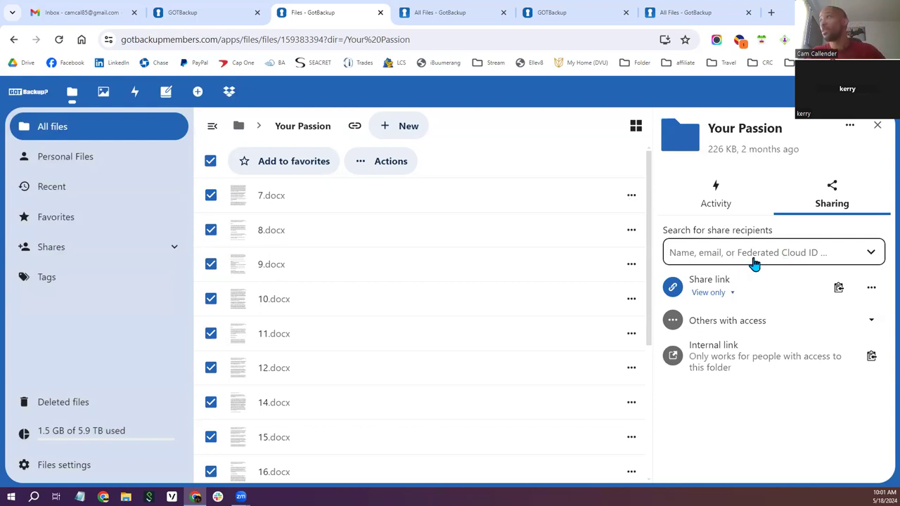
left_click(745, 263)
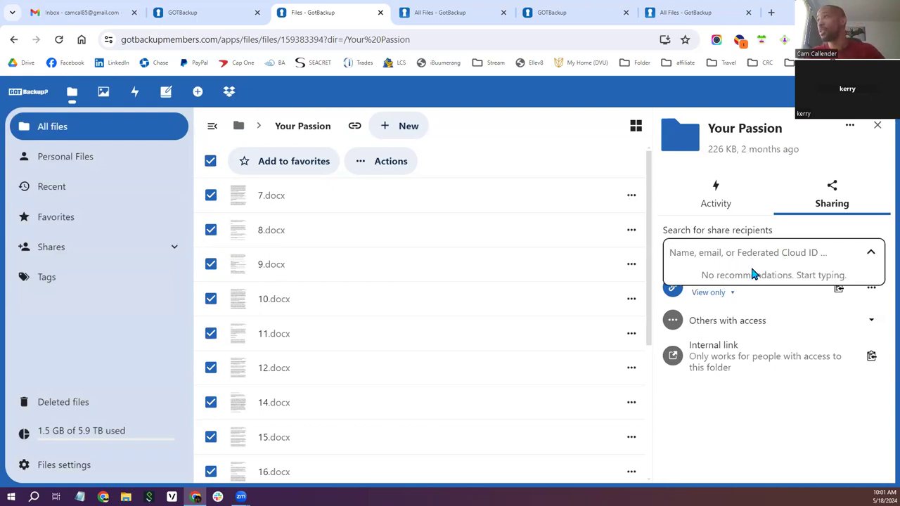
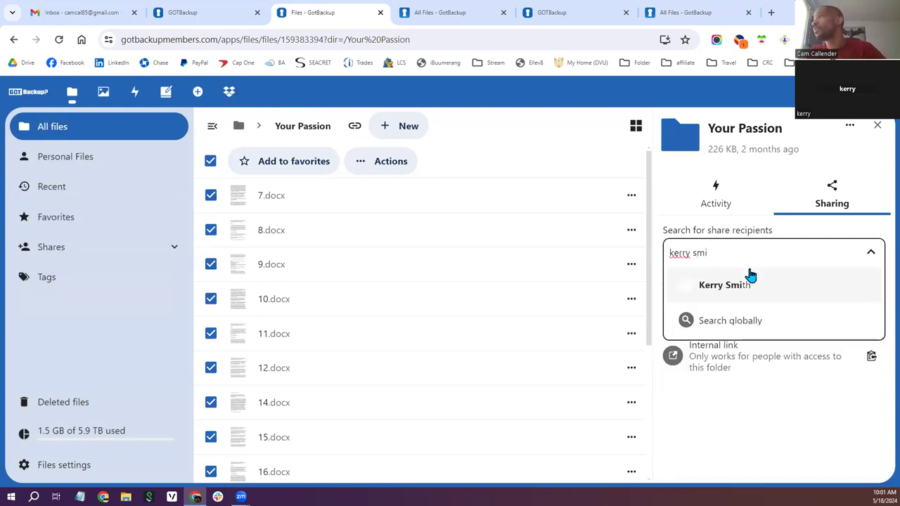
left_click(750, 296)
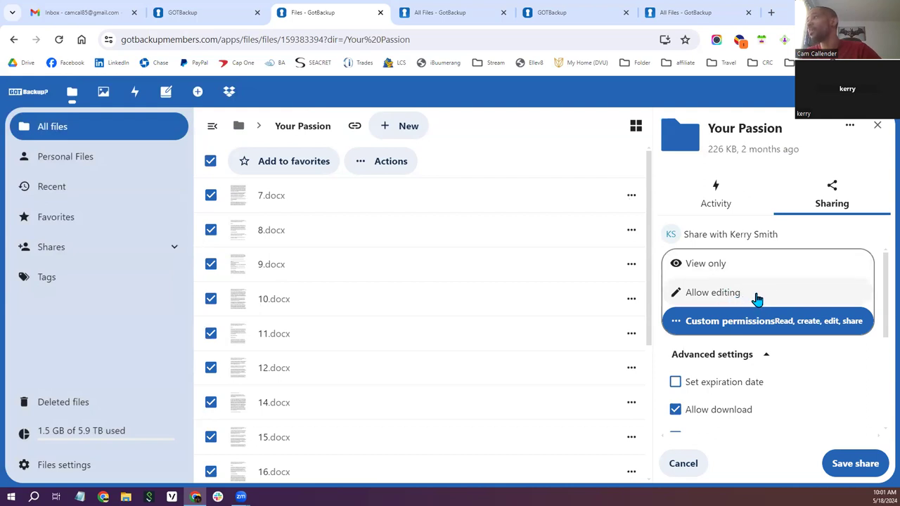
Switch the recipient's access to Custom permissions and reveal its settings.
left_click(676, 298)
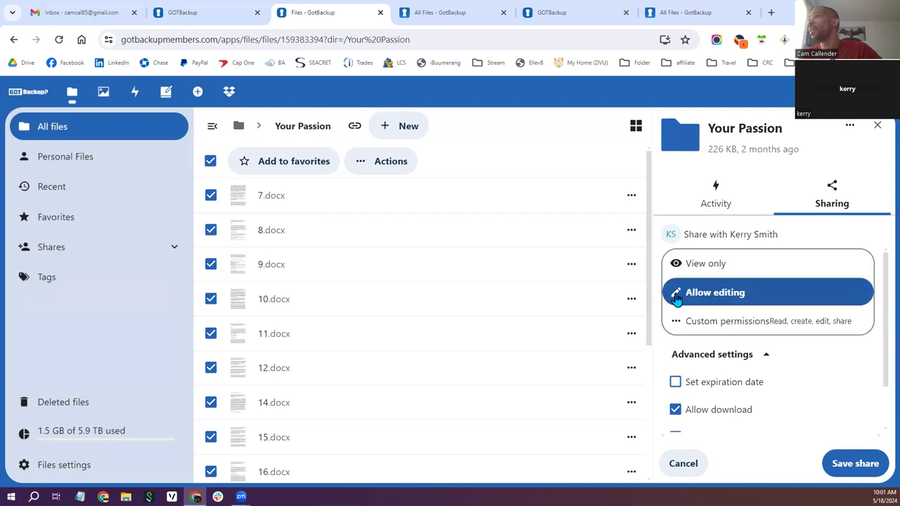
left_click(734, 329)
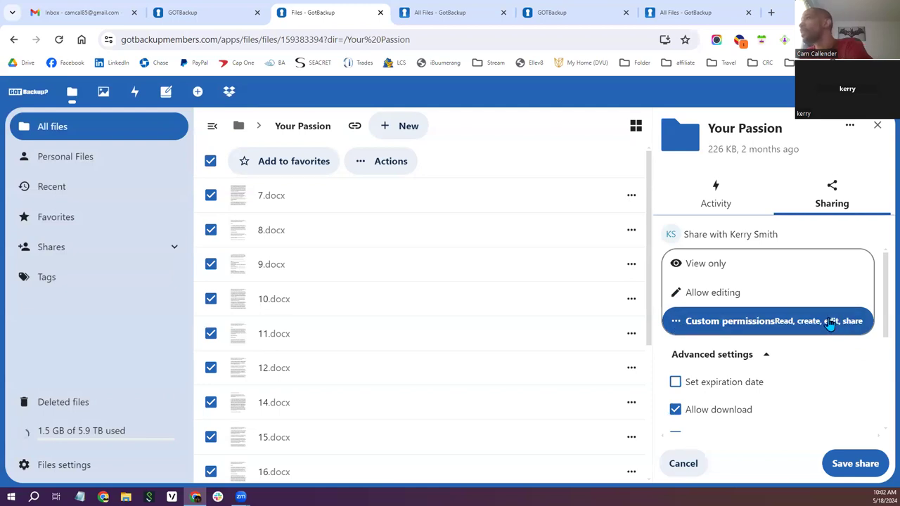
left_click(763, 329)
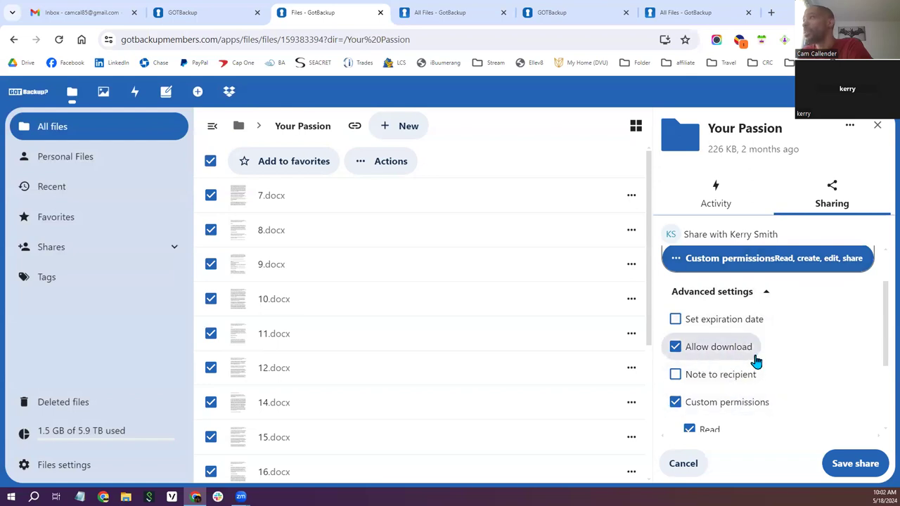
scroll(747, 355, "down", 1)
scroll(753, 301, "up", 1)
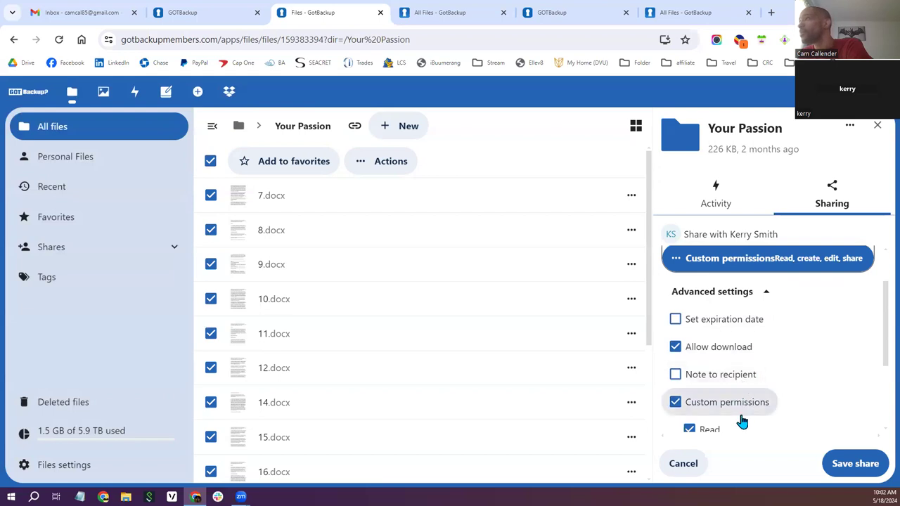
scroll(745, 400, "down", 2)
scroll(745, 348, "down", 1)
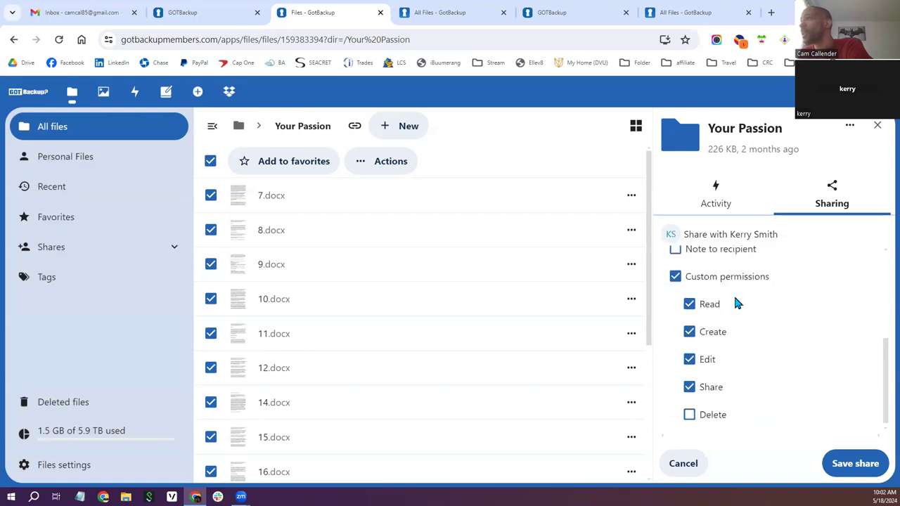
Untick Create, Edit and Share, keep Allow download, and save the share.
left_click(729, 339)
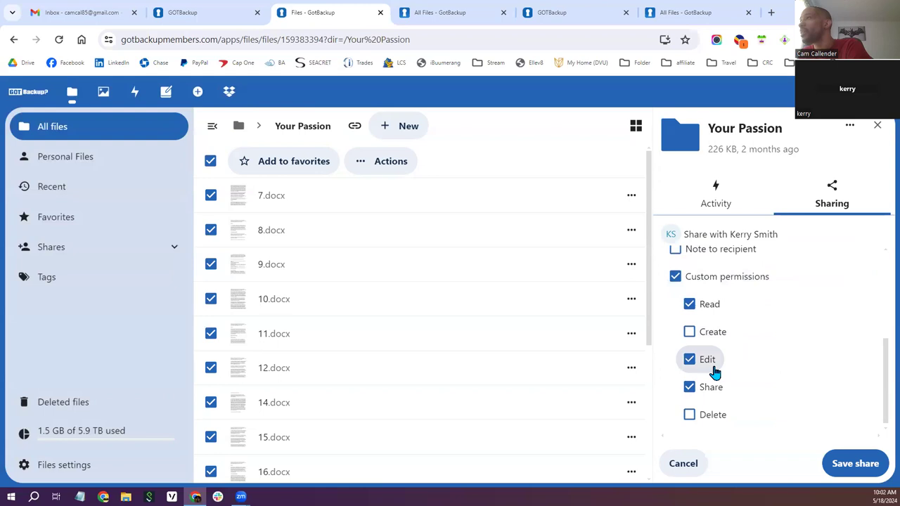
left_click(710, 363)
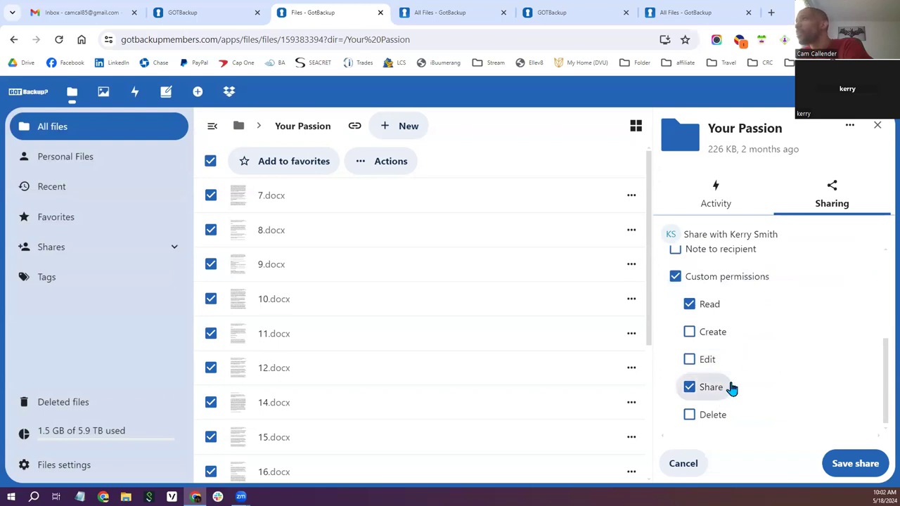
left_click(708, 387)
scroll(747, 355, "down", 1)
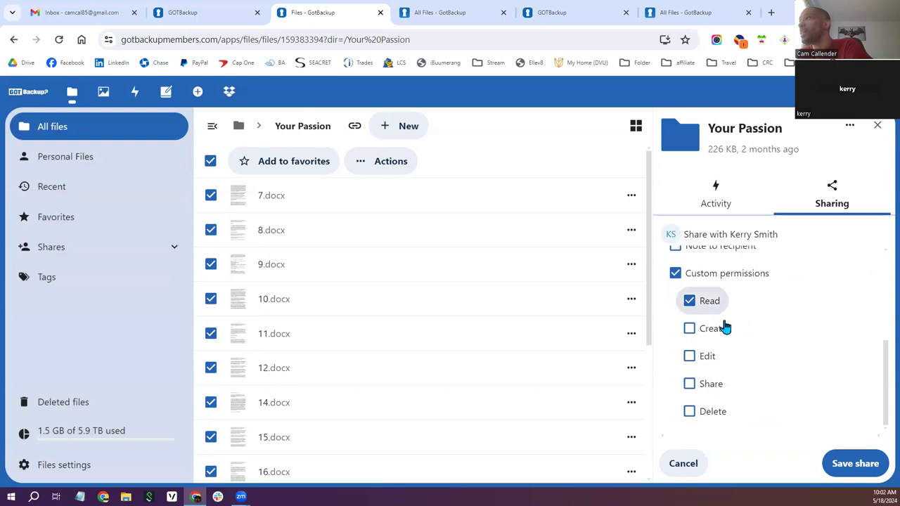
scroll(731, 330, "up", 1)
scroll(735, 334, "up", 3)
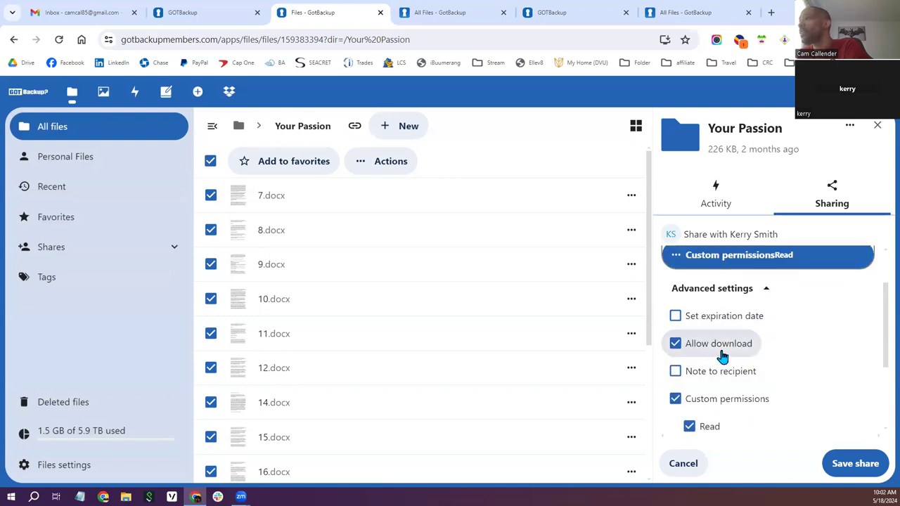
scroll(723, 359, "down", 2)
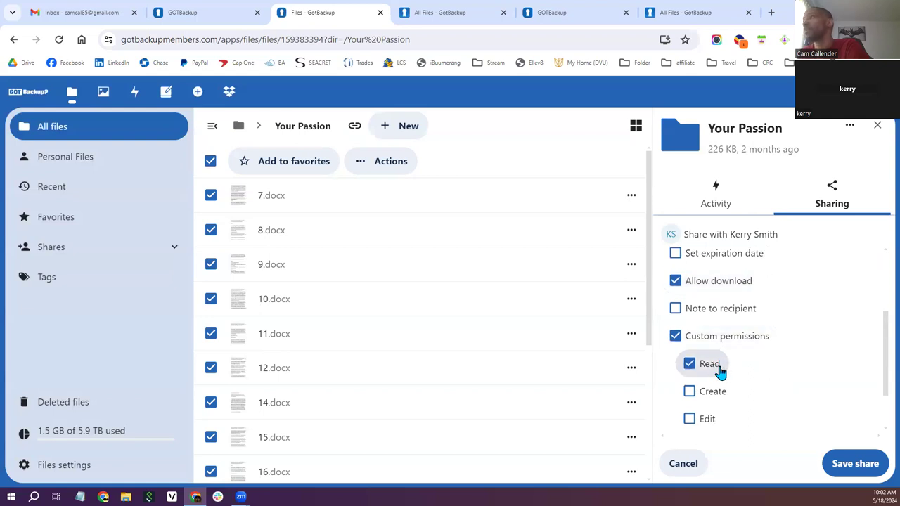
scroll(726, 367, "down", 2)
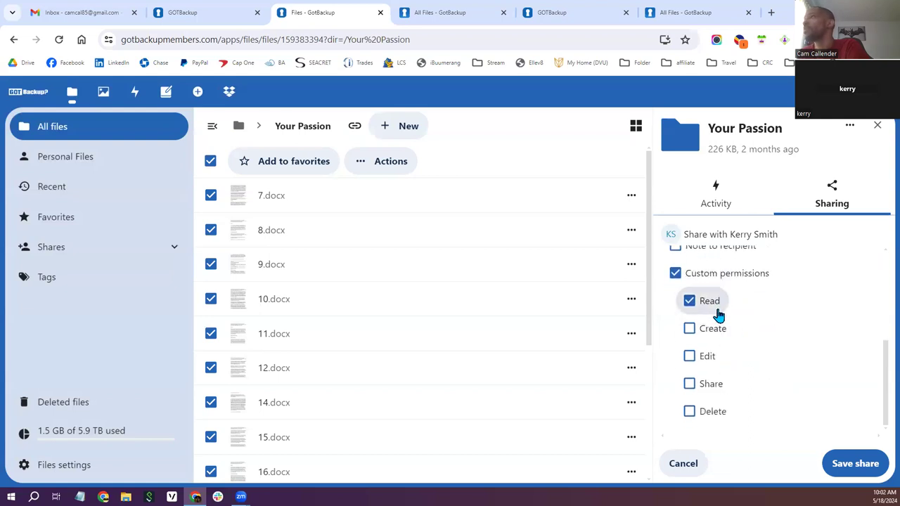
scroll(719, 313, "up", 2)
scroll(732, 343, "up", 4)
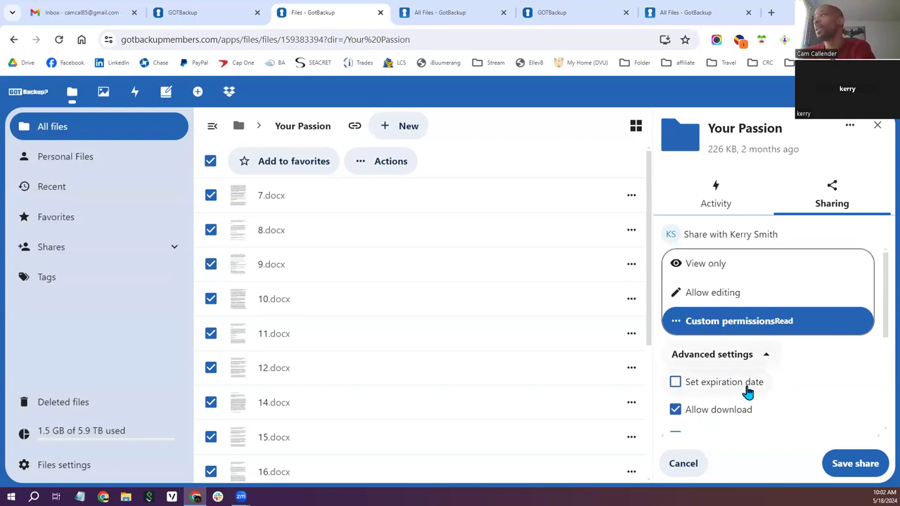
left_click(858, 465)
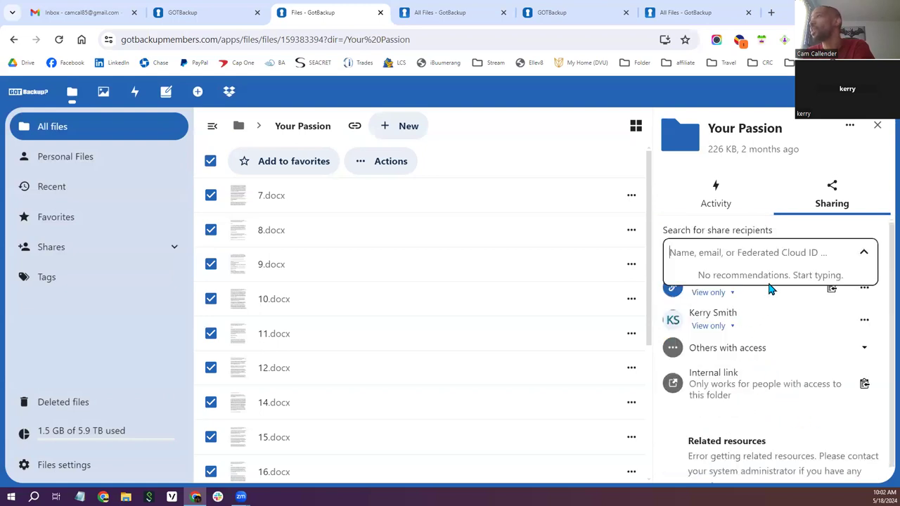
Close the Gmail tab to return to the GotBackup Files tab.
scroll(754, 343, "down", 1)
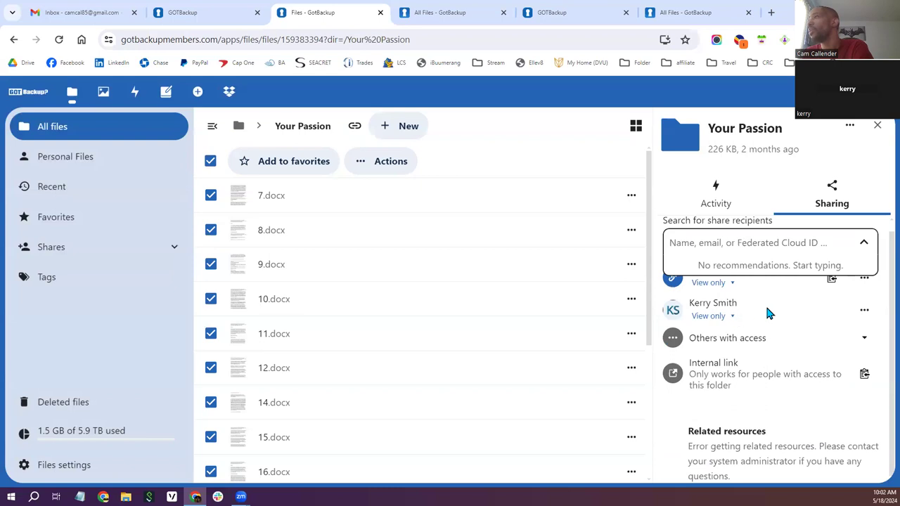
scroll(764, 316, "up", 1)
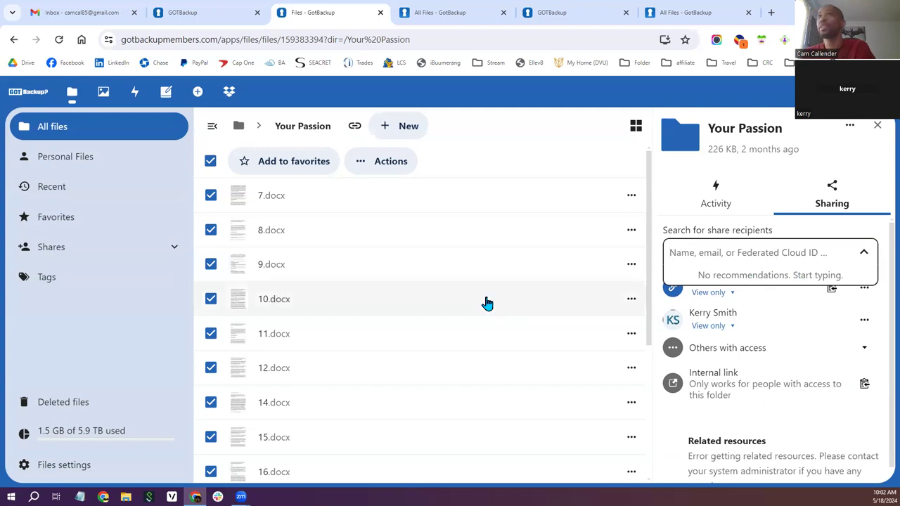
left_click(91, 13)
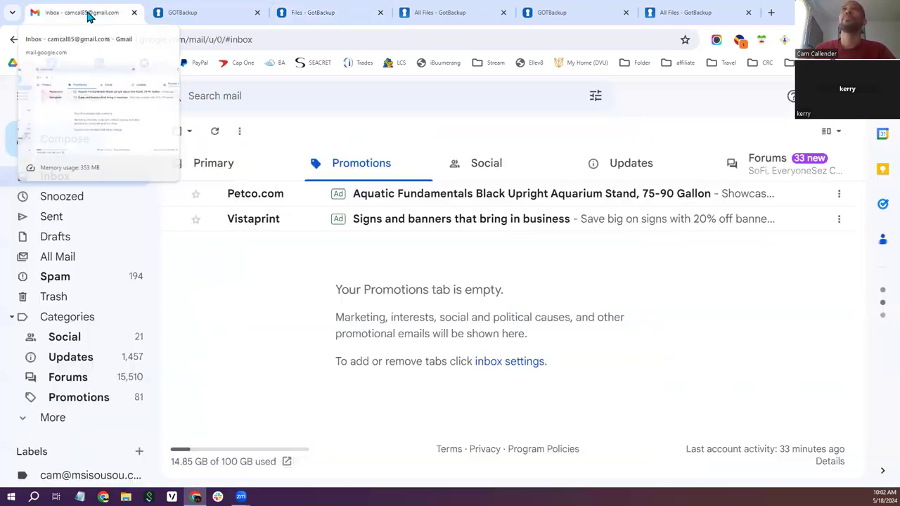
left_click(133, 12)
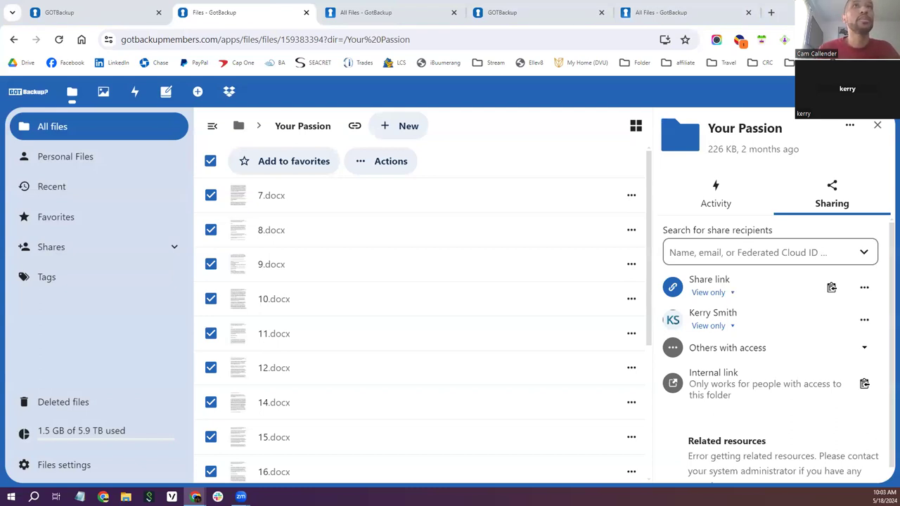
Paste the contact's e-mail address as a share recipient and show its custom permission settings.
left_click(739, 255)
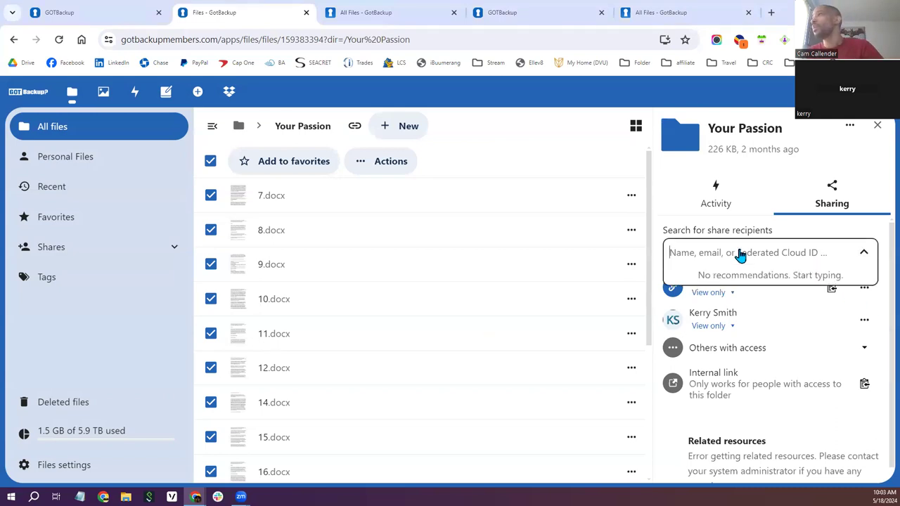
key("ctrl+v")
key("Return")
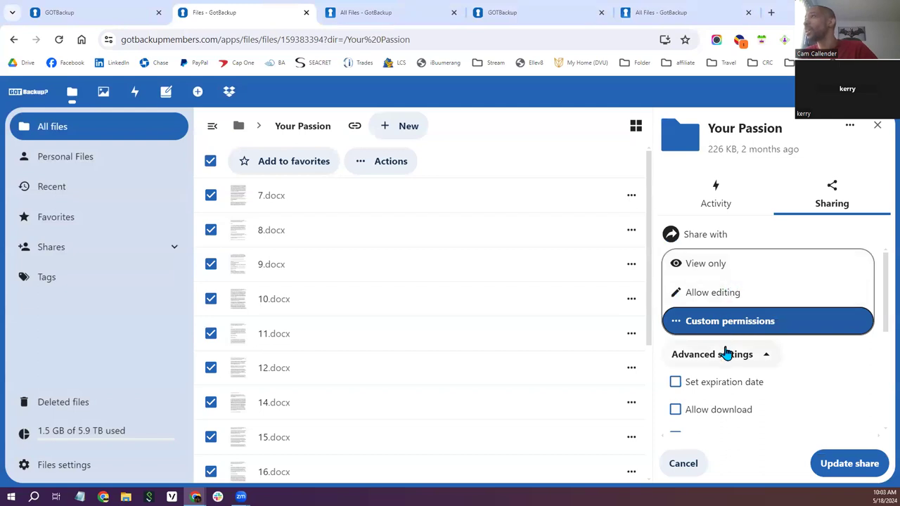
left_click(735, 320)
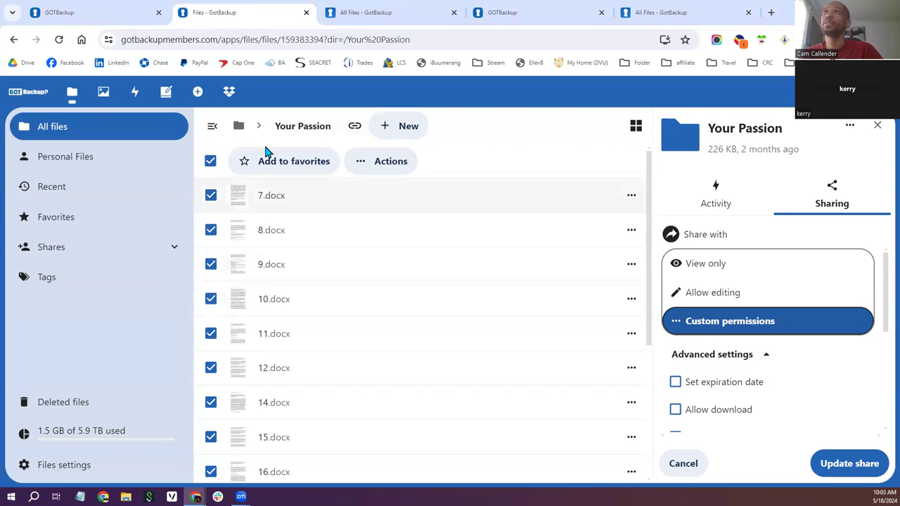
left_click(355, 128)
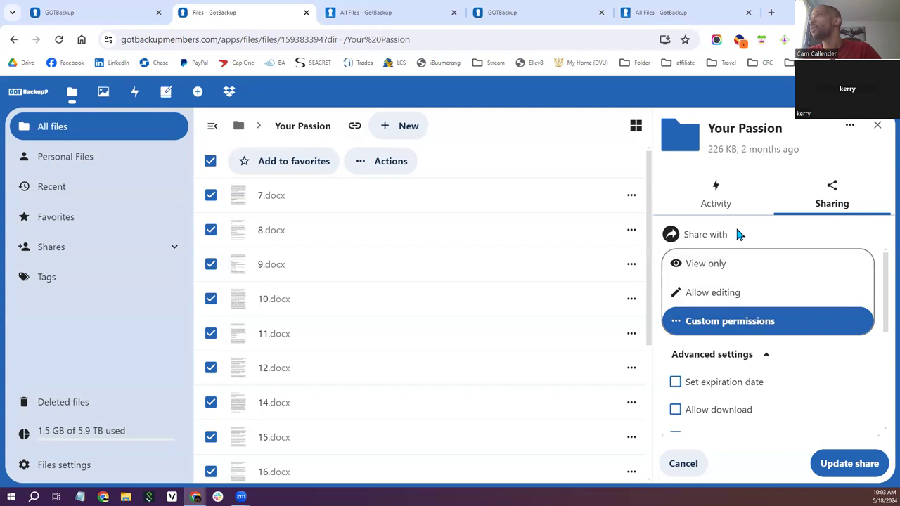
scroll(738, 310, "down", 4)
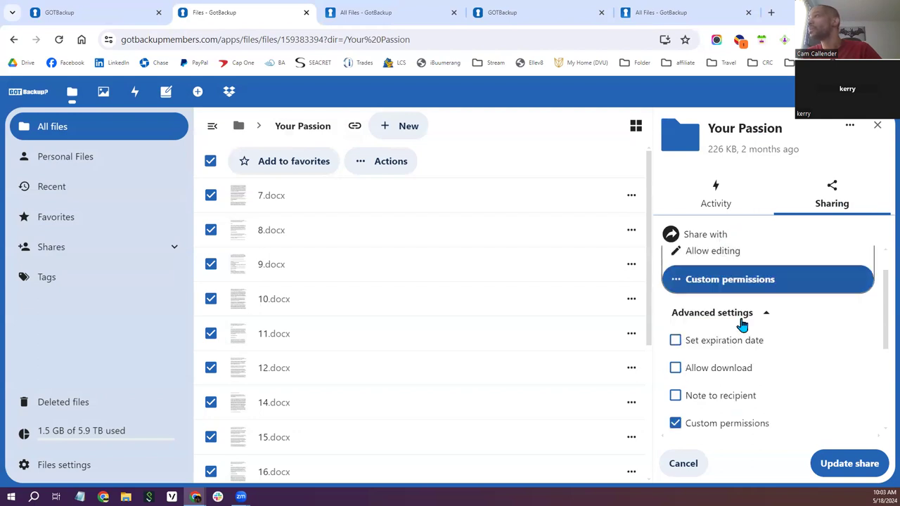
scroll(748, 323, "down", 2)
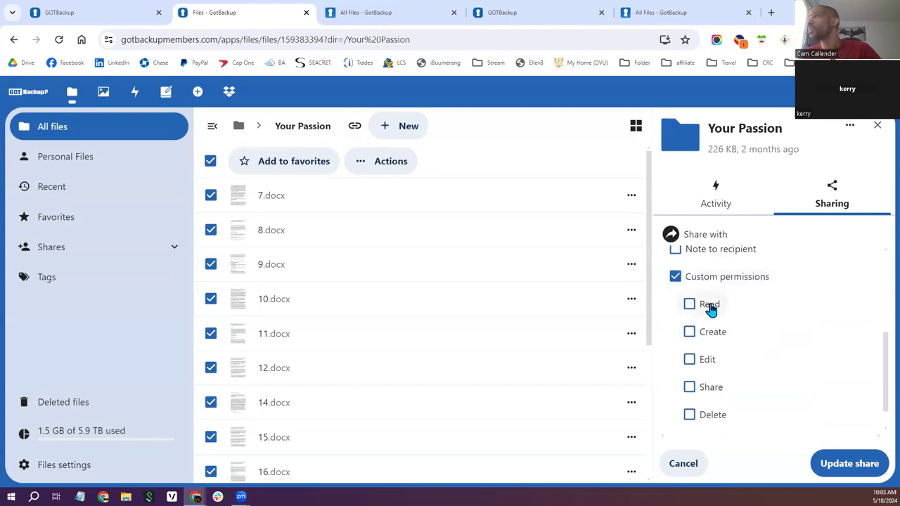
scroll(696, 324, "up", 3)
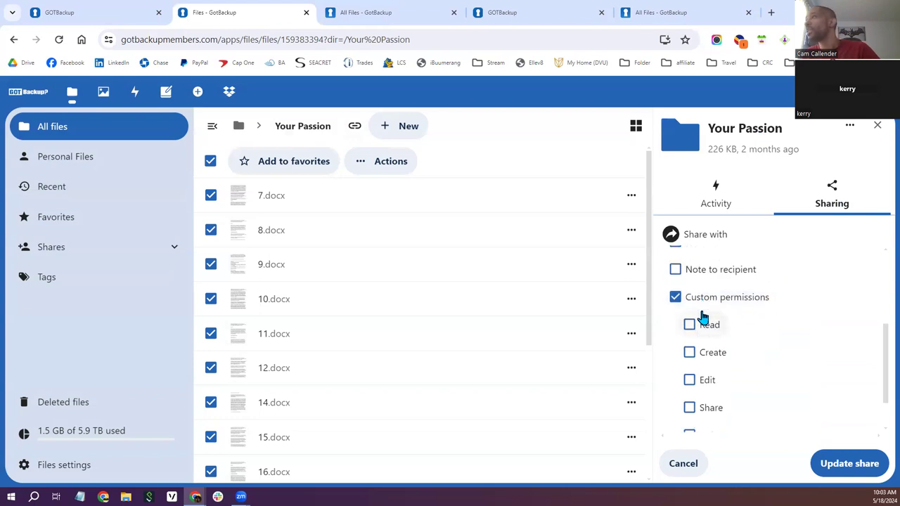
scroll(728, 337, "down", 3)
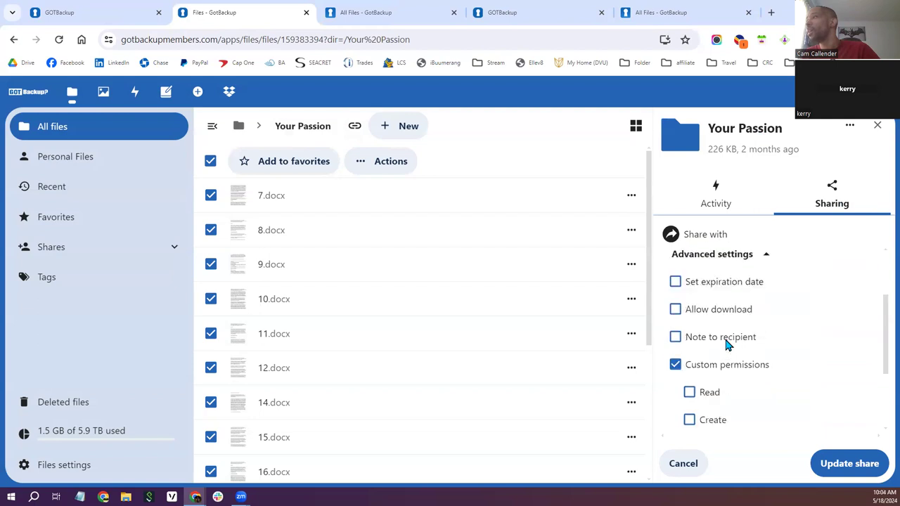
Tick Allow download, toggle View only and back to Custom permissions, then delete the share.
left_click(716, 287)
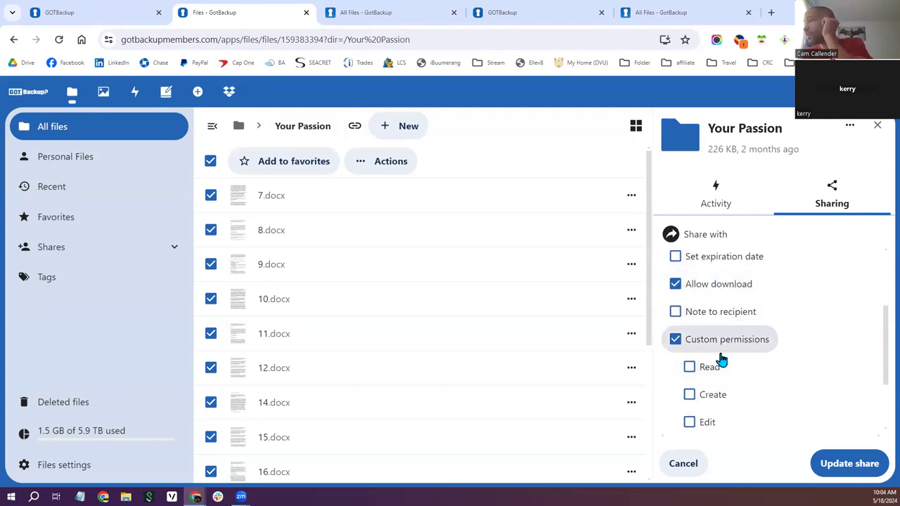
scroll(705, 371, "up", 1)
scroll(705, 372, "up", 1)
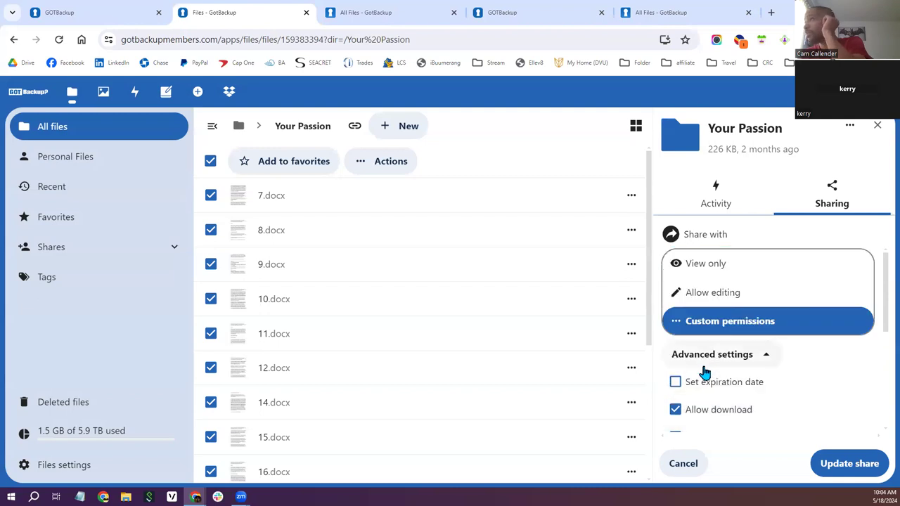
left_click(717, 272)
left_click(743, 322)
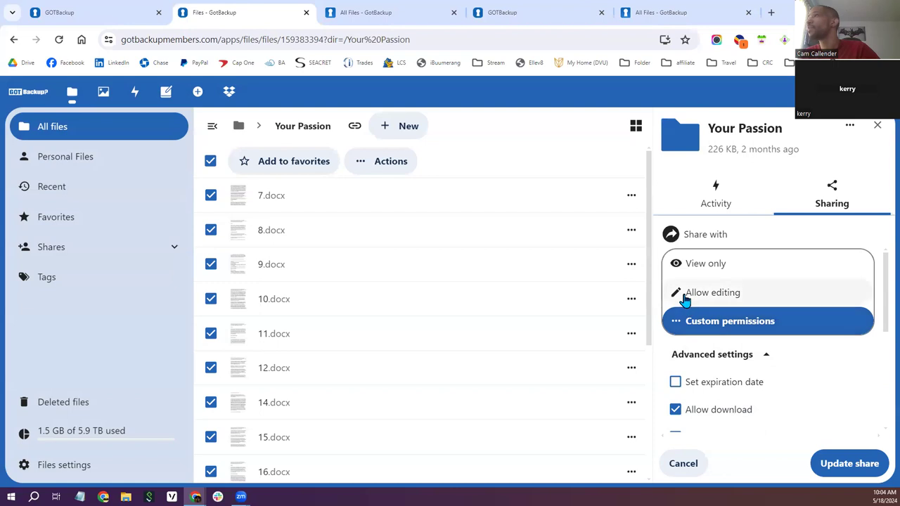
scroll(731, 323, "down", 5)
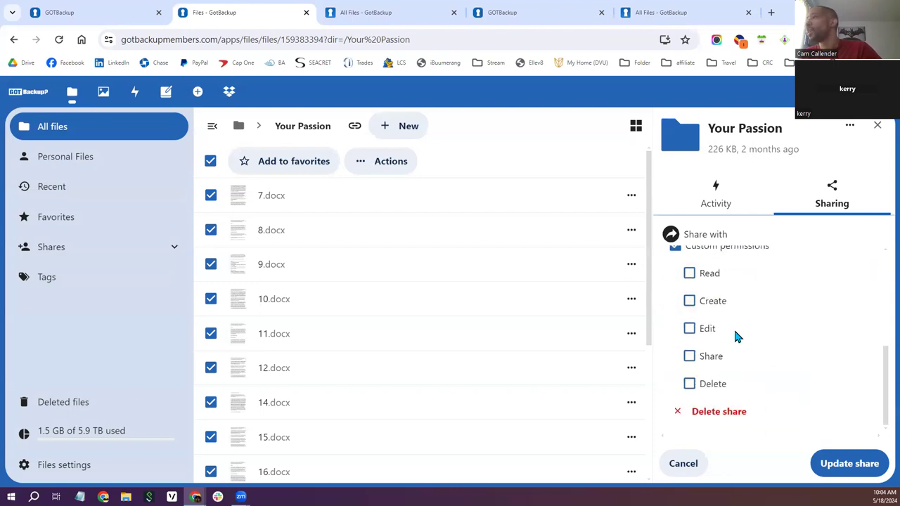
left_click(719, 413)
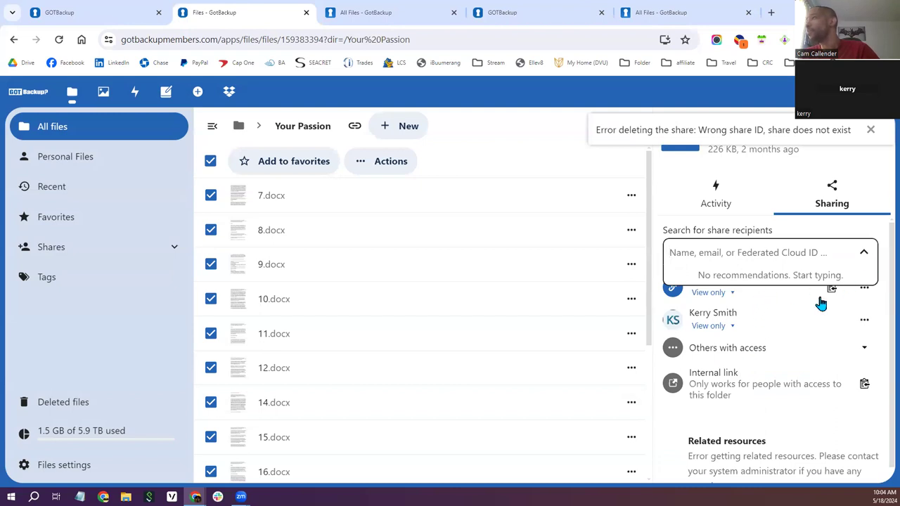
Uncheck the select-all box and close the Your Passion sharing details panel.
scroll(788, 331, "down", 1)
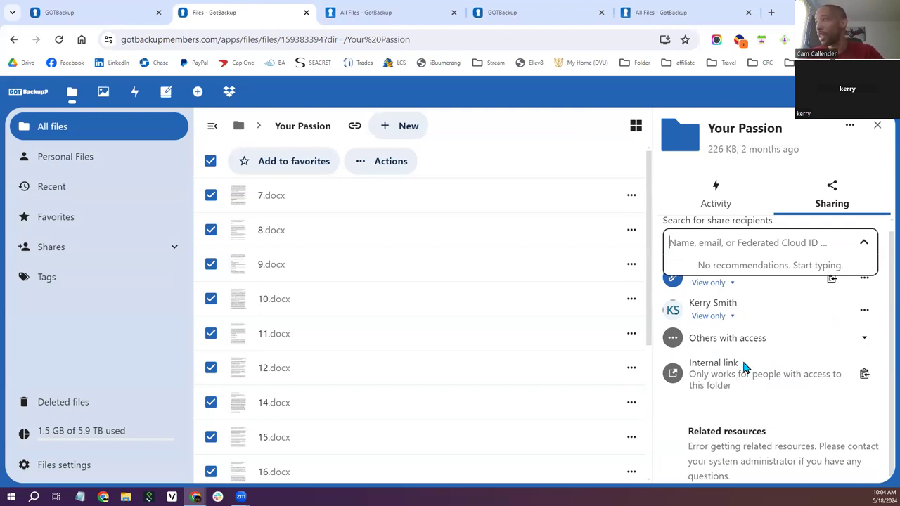
scroll(741, 358, "up", 1)
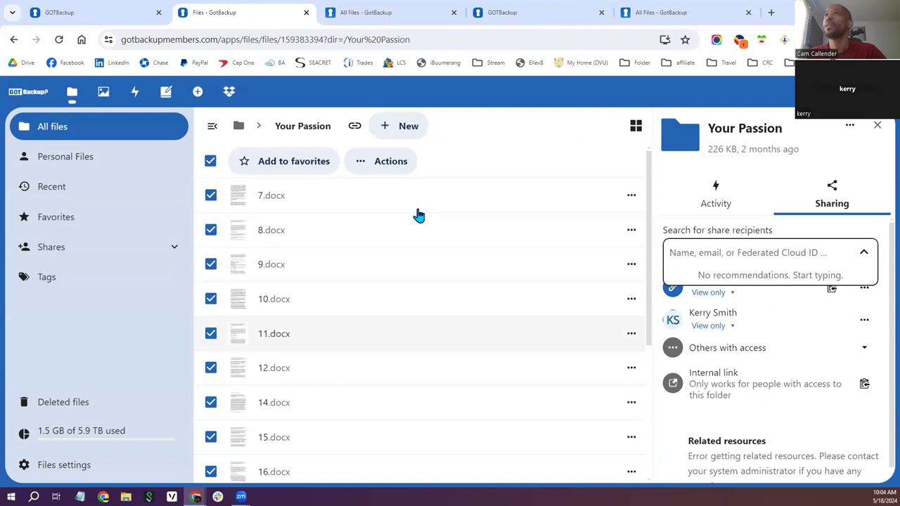
left_click(480, 157)
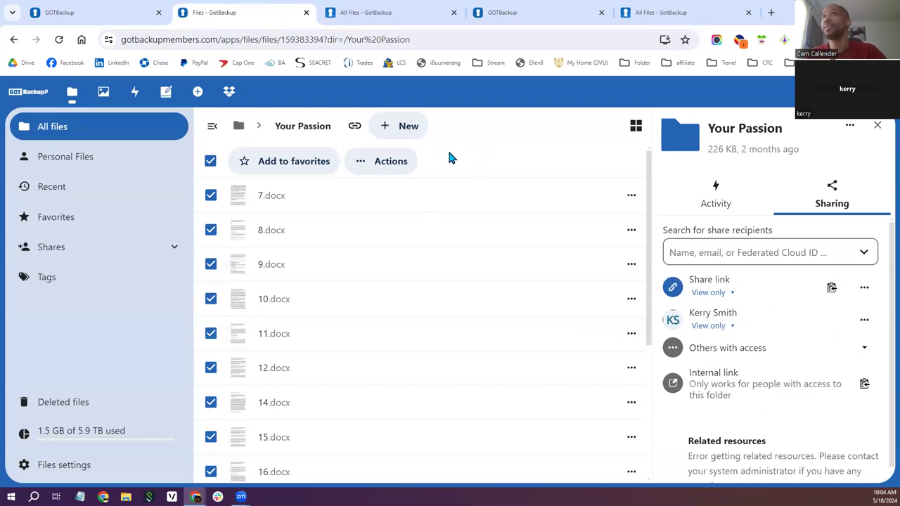
left_click(210, 161)
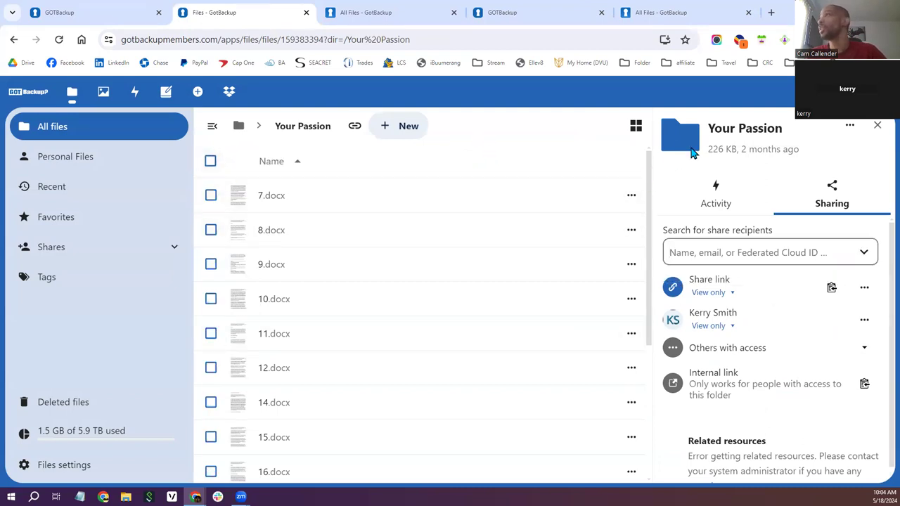
left_click(851, 127)
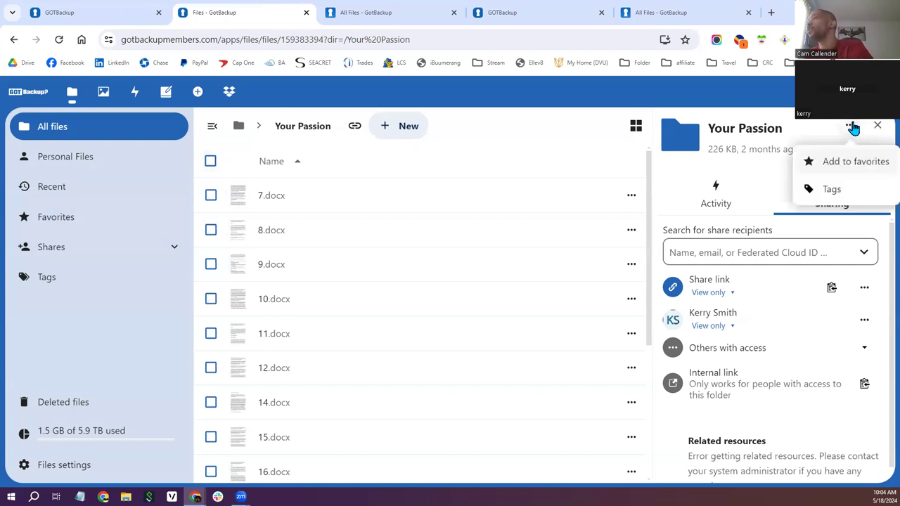
left_click(851, 127)
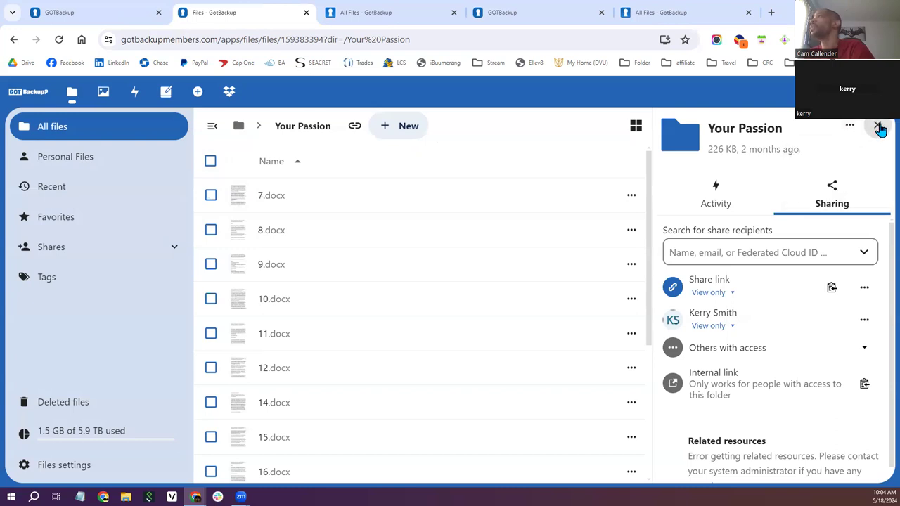
left_click(879, 127)
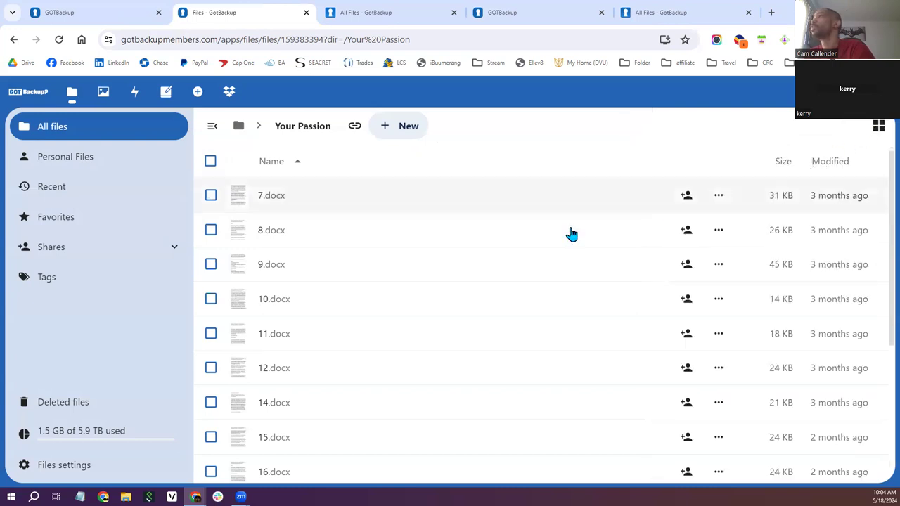
Open the Your Passion folder in the All Files drive tab, keeping grid view.
left_click(378, 10)
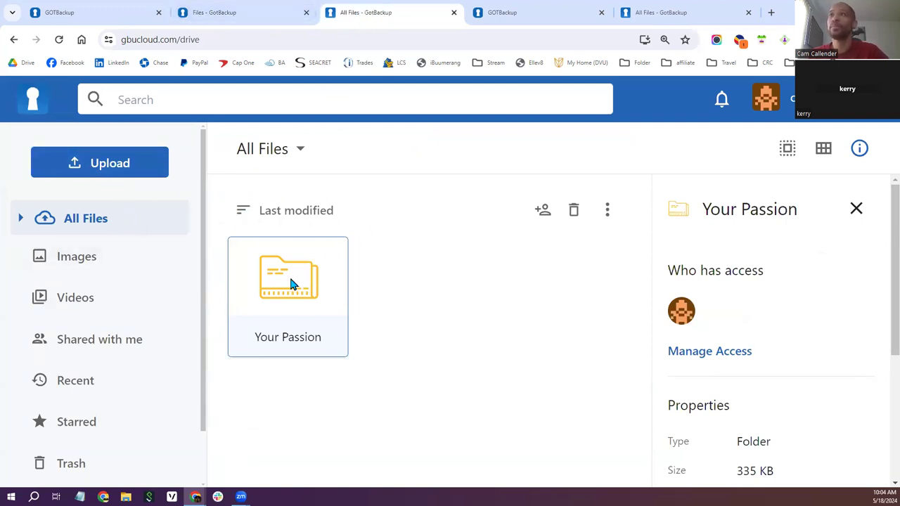
double_click(308, 290)
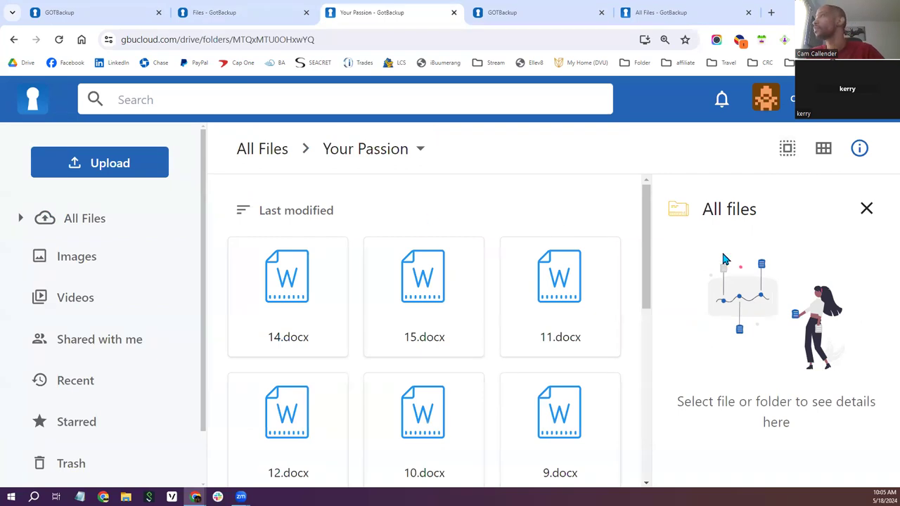
left_click(824, 149)
left_click(830, 154)
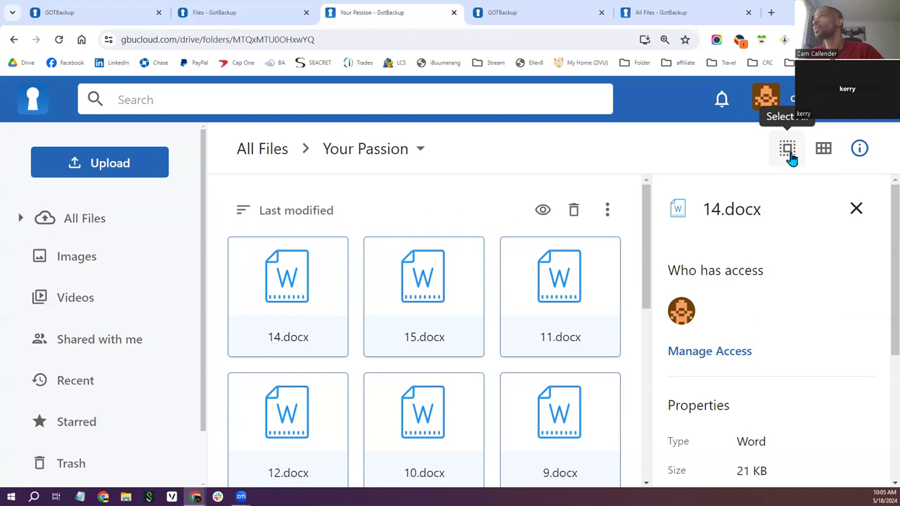
scroll(733, 243, "down", 2)
scroll(738, 244, "up", 2)
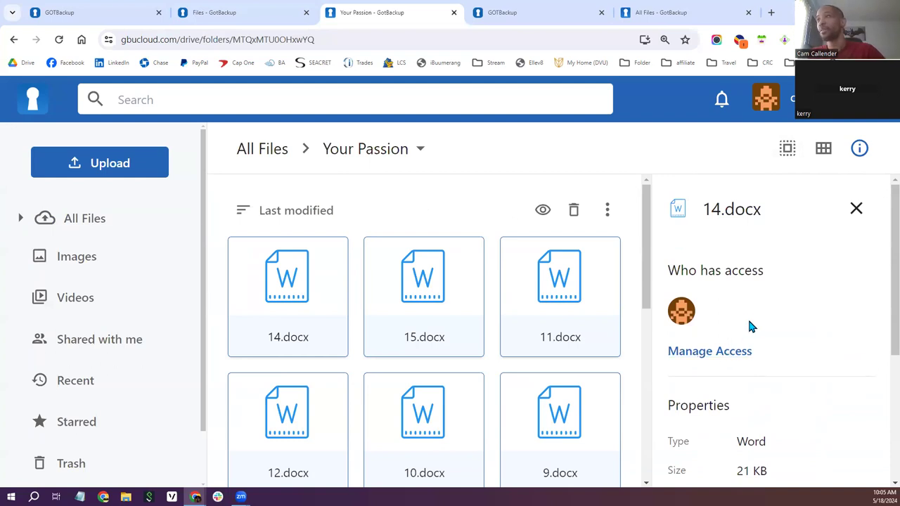
scroll(753, 325, "down", 3)
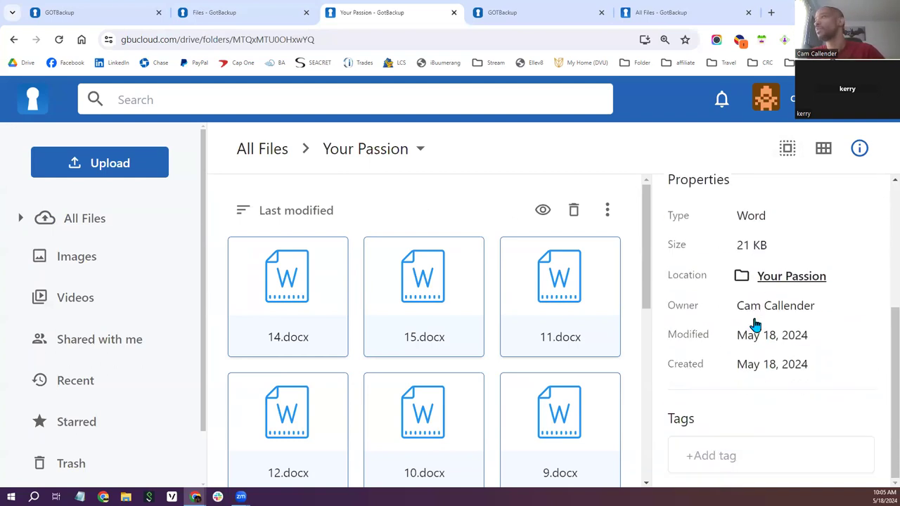
scroll(755, 320, "up", 3)
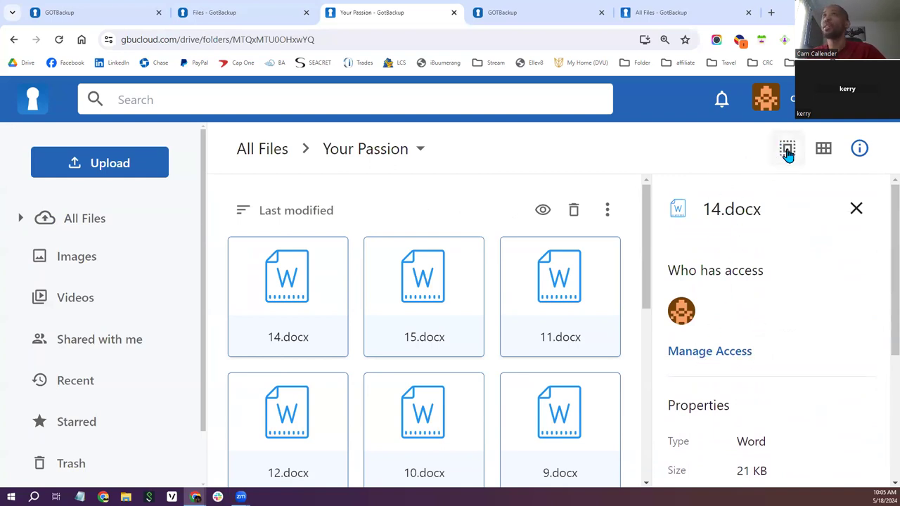
Reselect the files and bring up the Share '14.docx' dialog.
left_click(220, 10)
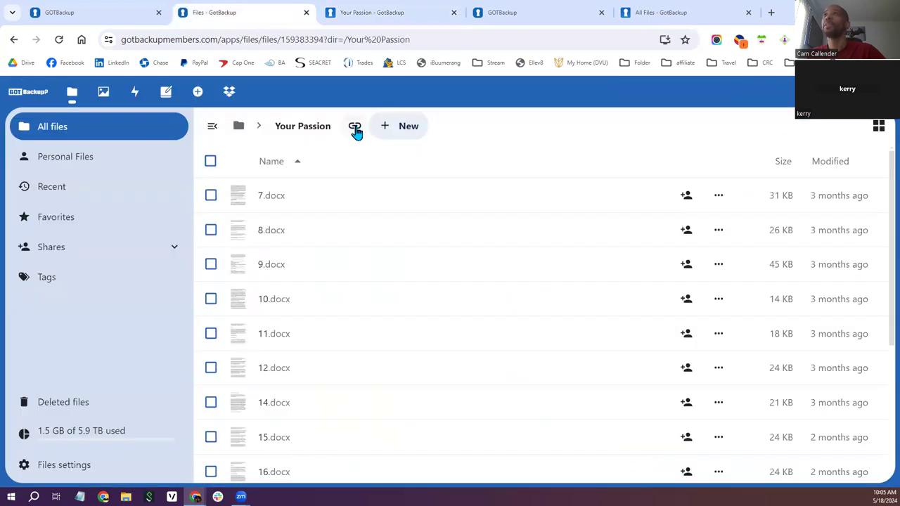
left_click(373, 11)
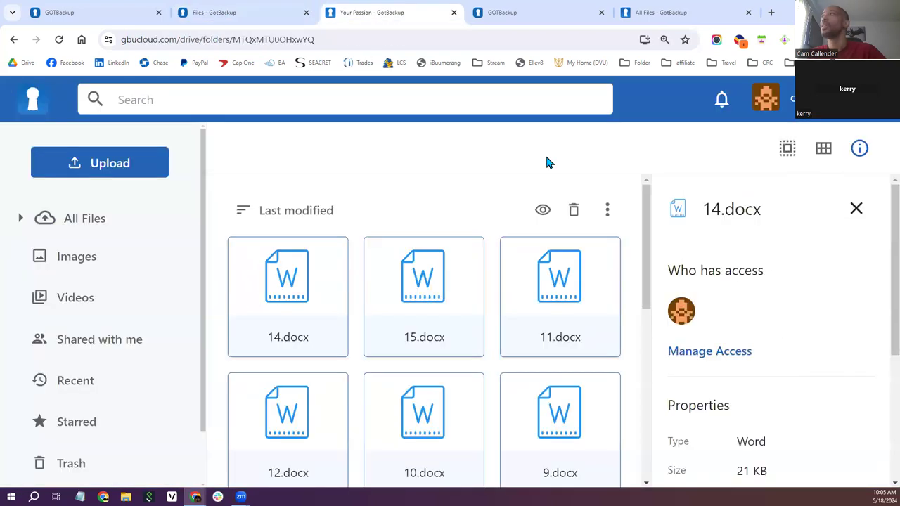
left_click(790, 152)
left_click(790, 152)
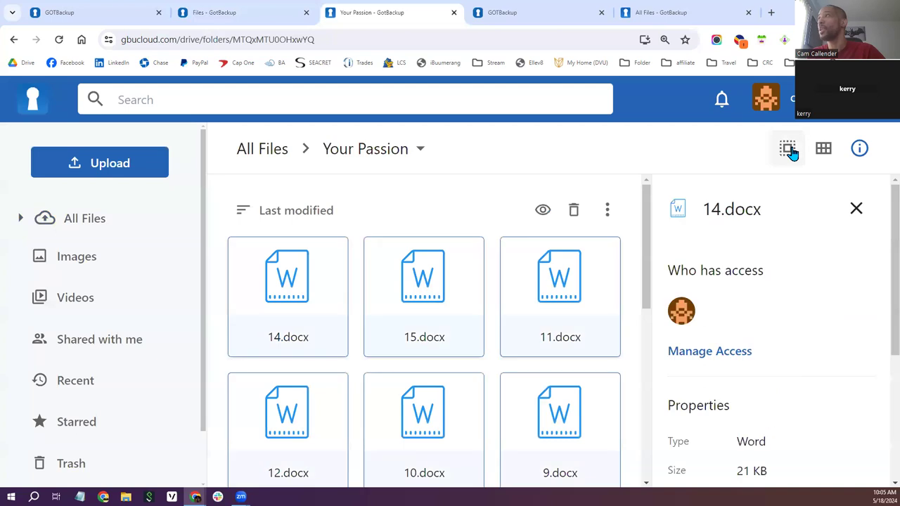
left_click(717, 353)
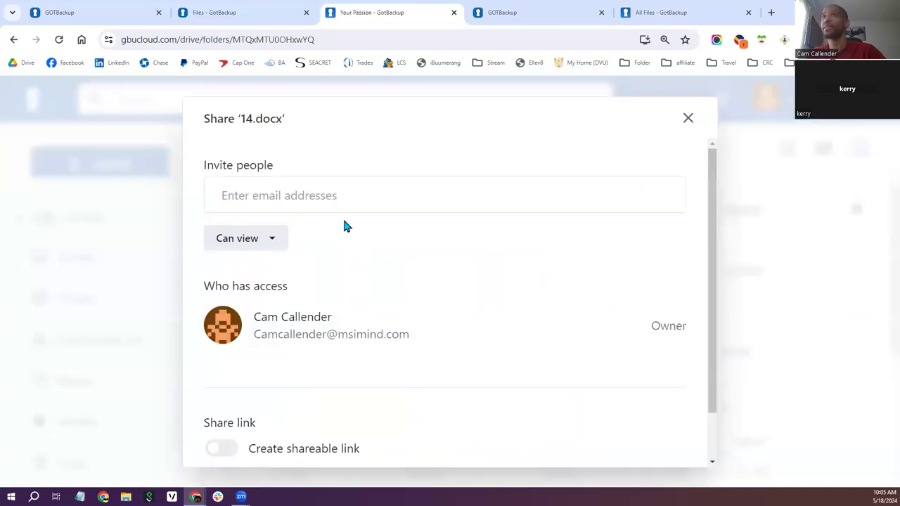
left_click(315, 196)
key("ctrl+v")
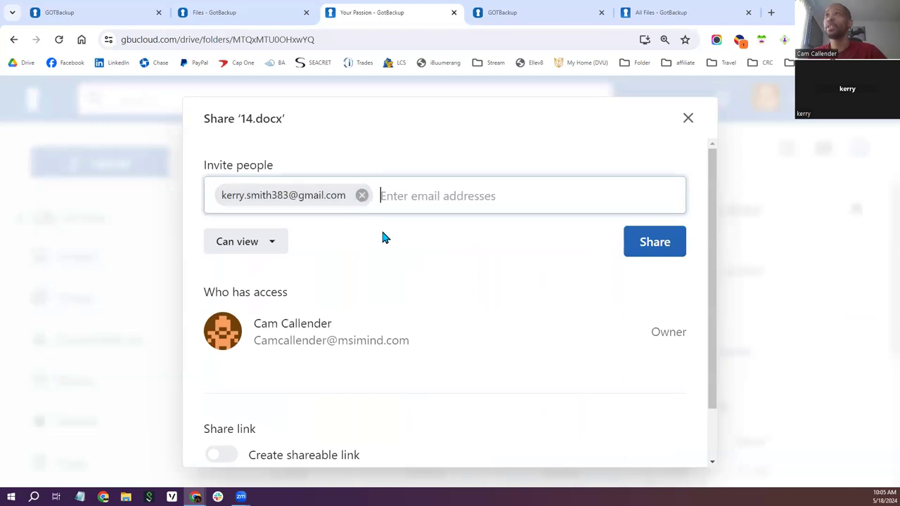
scroll(334, 252, "down", 1)
scroll(281, 224, "up", 1)
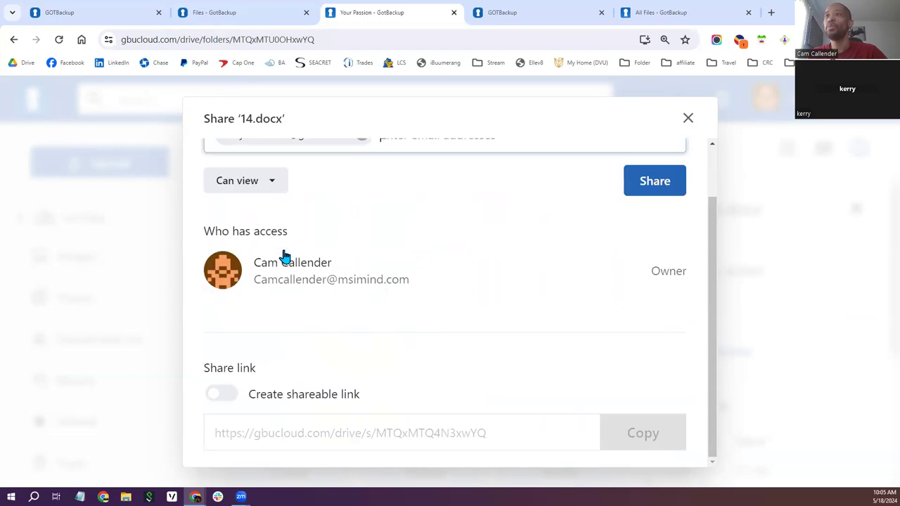
scroll(281, 256, "down", 1)
left_click(271, 184)
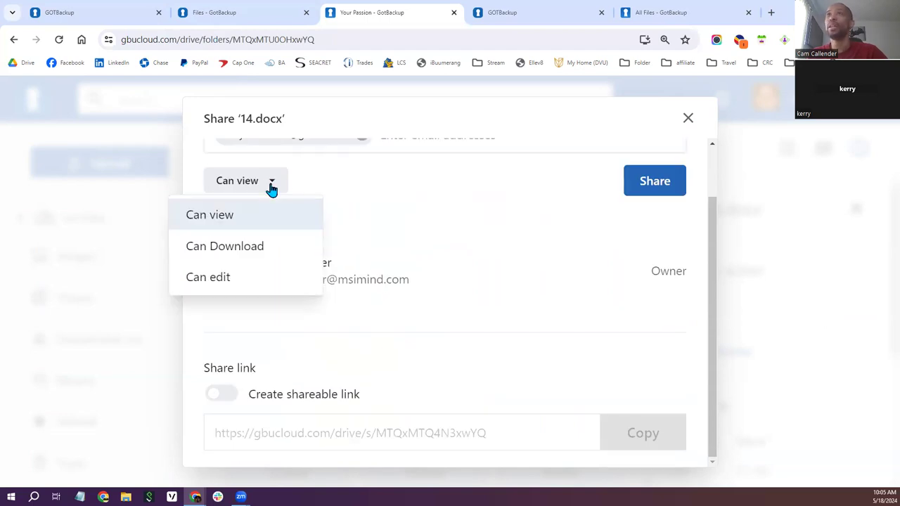
left_click(259, 253)
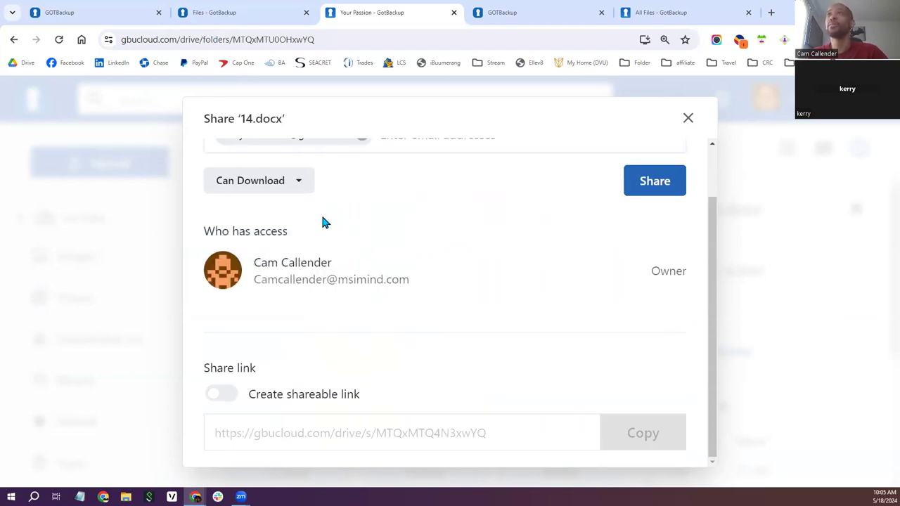
scroll(318, 229, "up", 1)
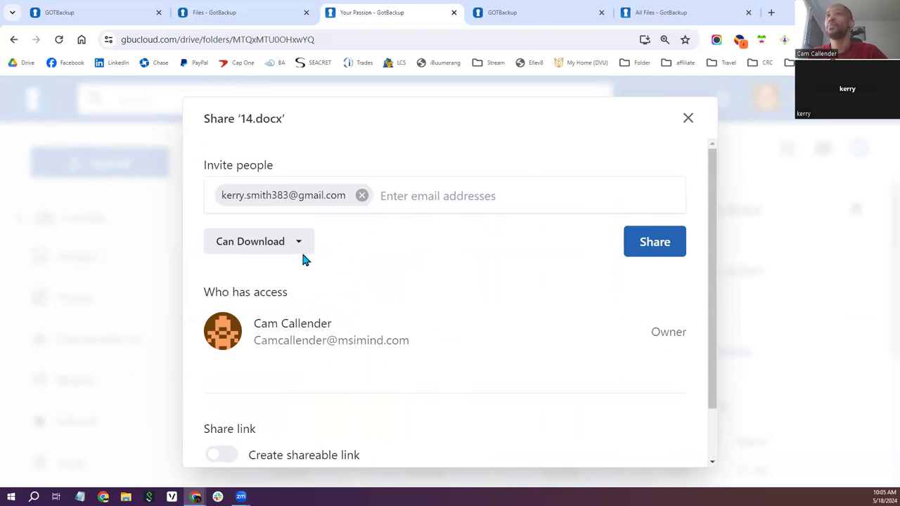
left_click(293, 248)
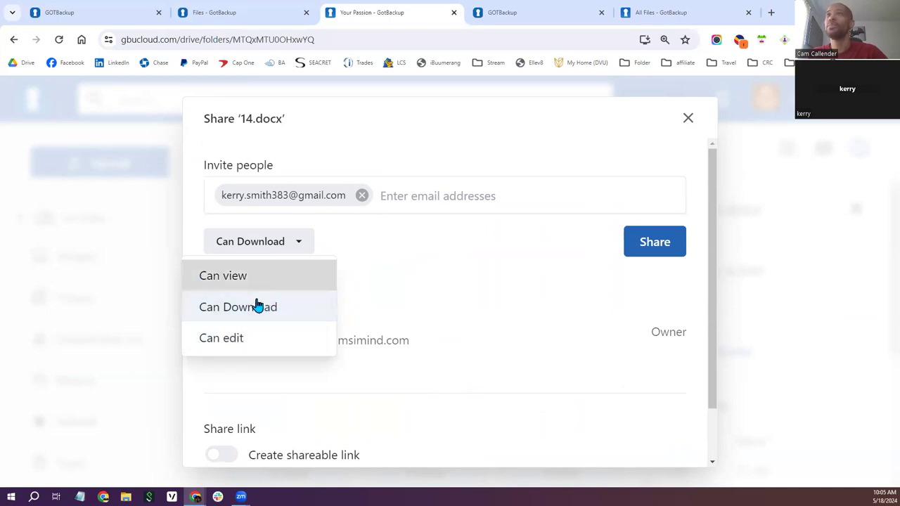
left_click(248, 279)
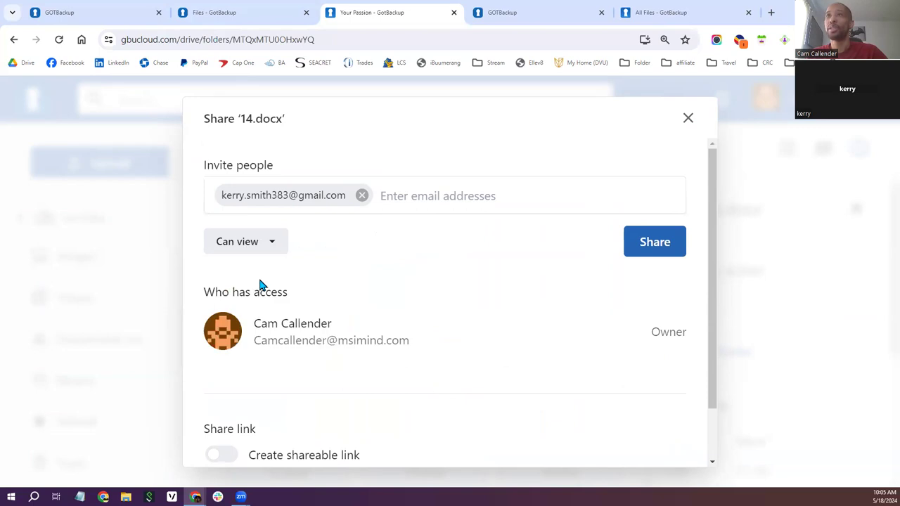
left_click(279, 249)
left_click(275, 315)
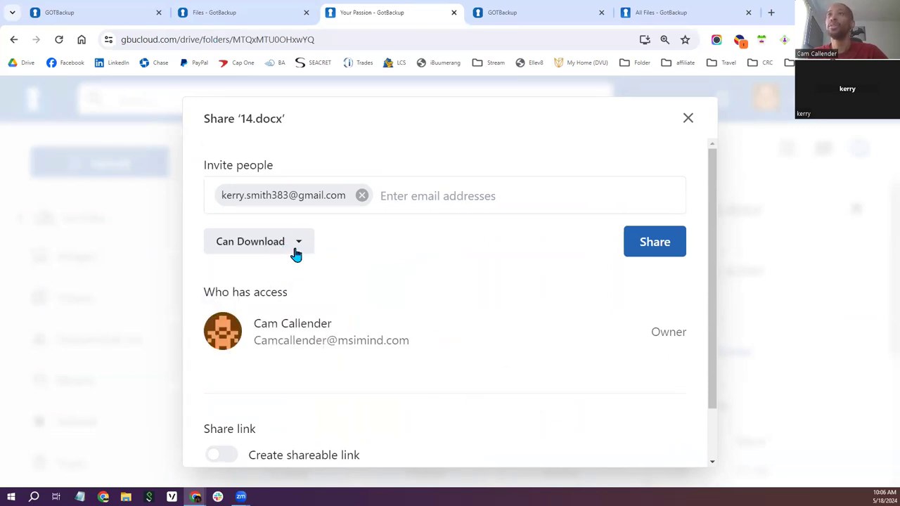
scroll(400, 225, "down", 1)
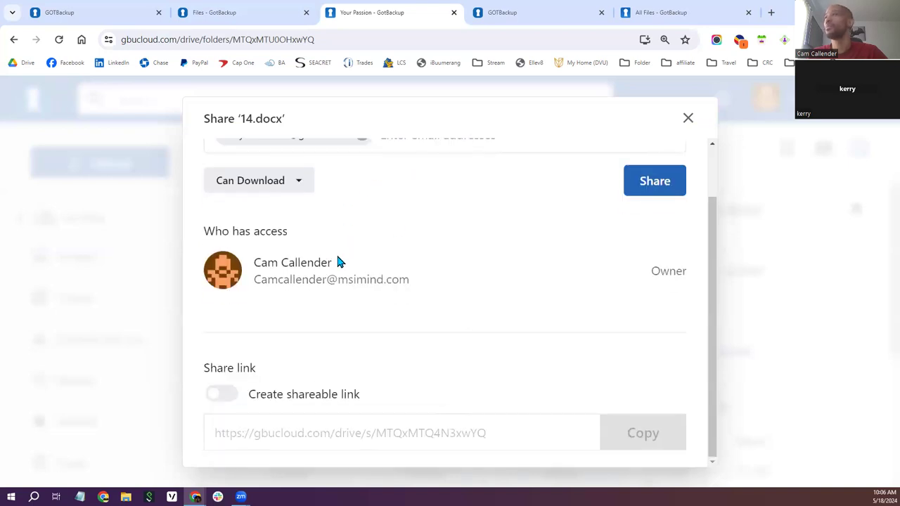
left_click(653, 182)
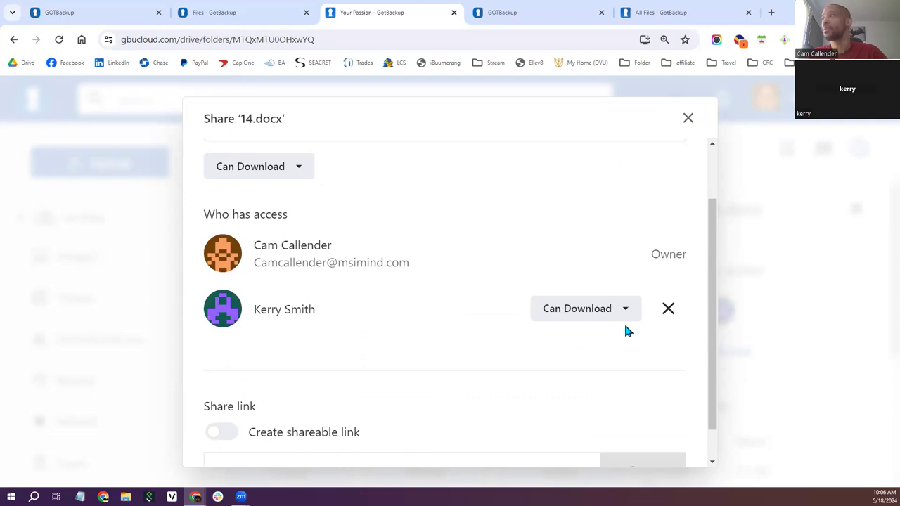
left_click(624, 315)
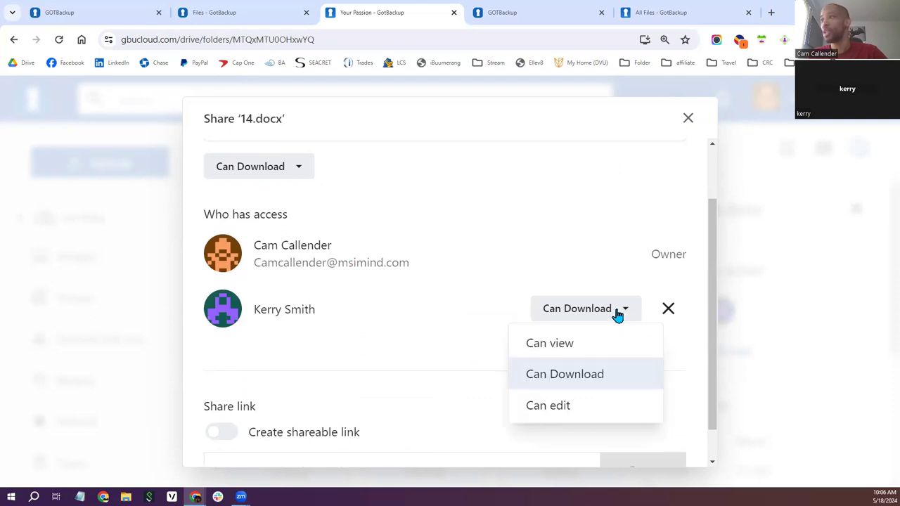
left_click(627, 315)
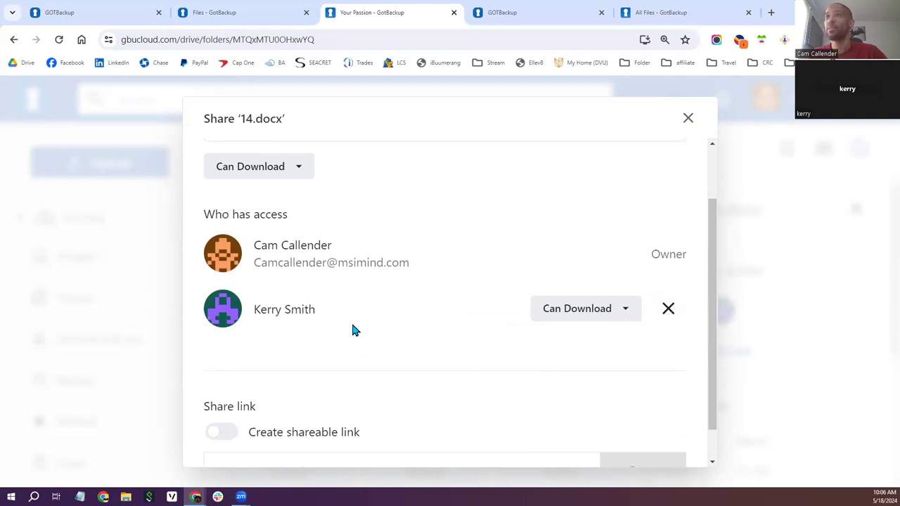
scroll(304, 336, "down", 1)
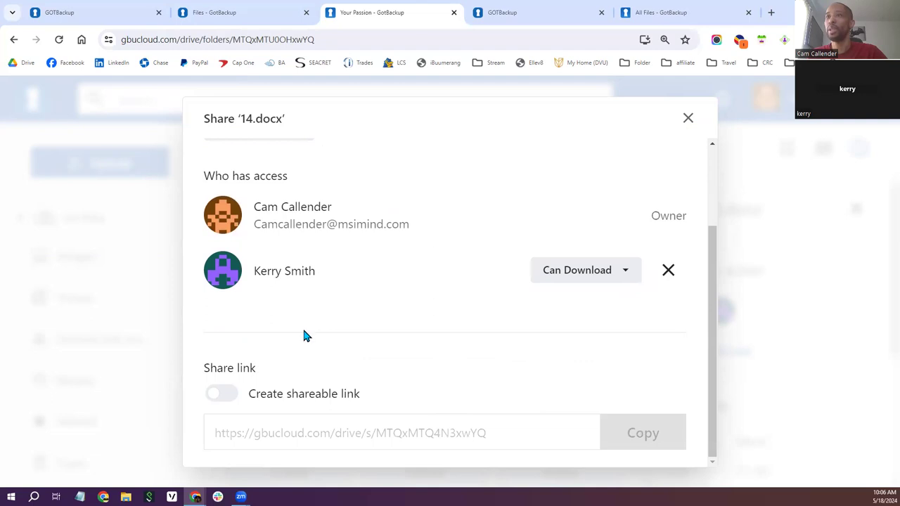
Create a shareable link for 14.docx with Allow download switched off in its settings.
left_click(230, 395)
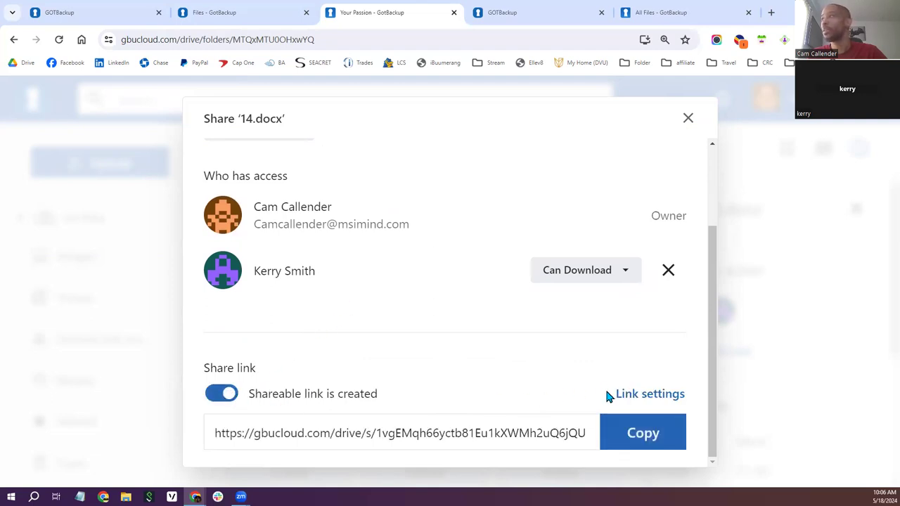
left_click(630, 396)
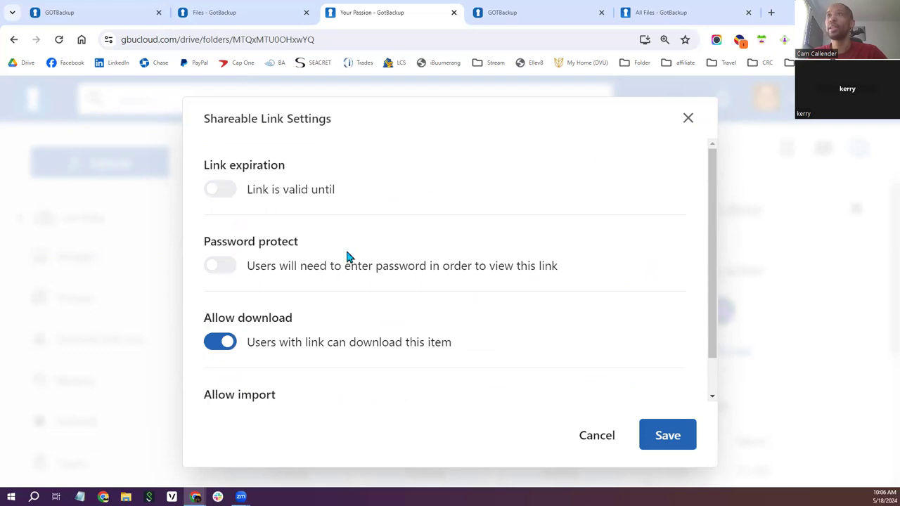
left_click(223, 350)
scroll(309, 330, "down", 1)
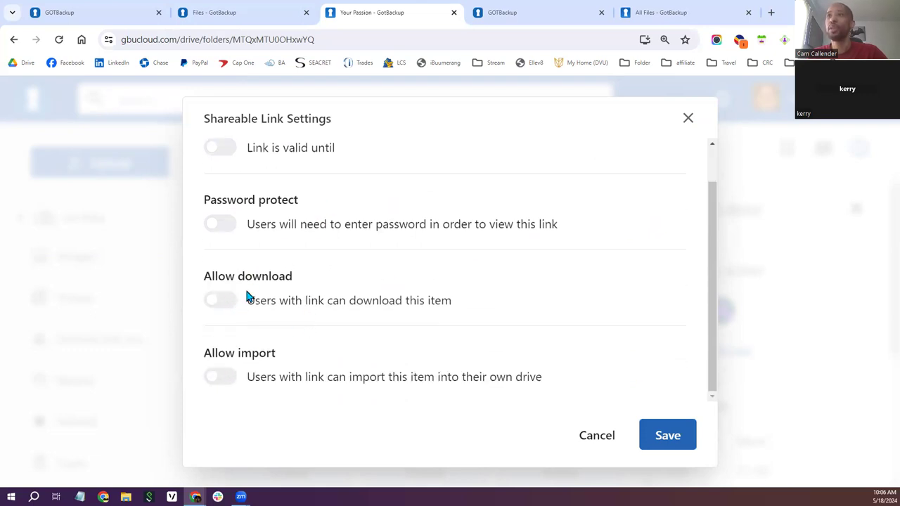
scroll(303, 316, "up", 1)
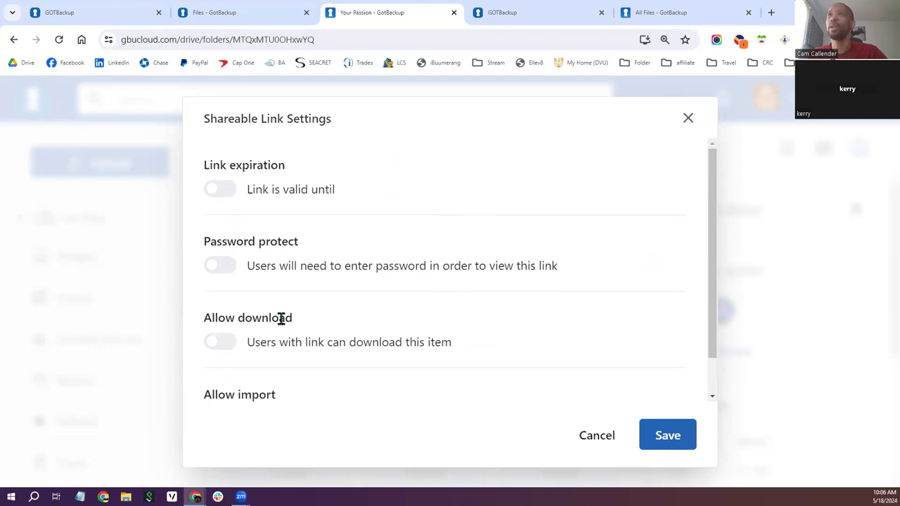
left_click(668, 436)
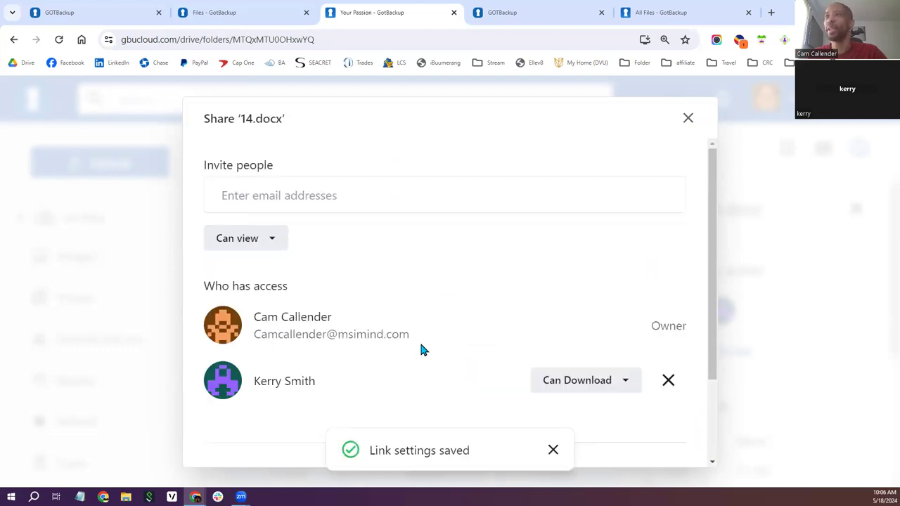
scroll(366, 341, "down", 3)
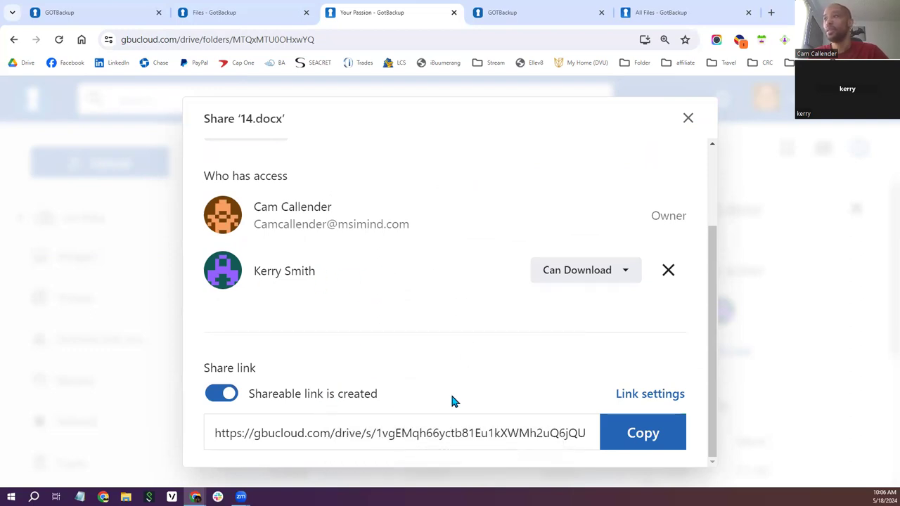
Recheck the link settings to confirm download stays off, then save them again.
left_click(641, 394)
scroll(380, 286, "down", 1)
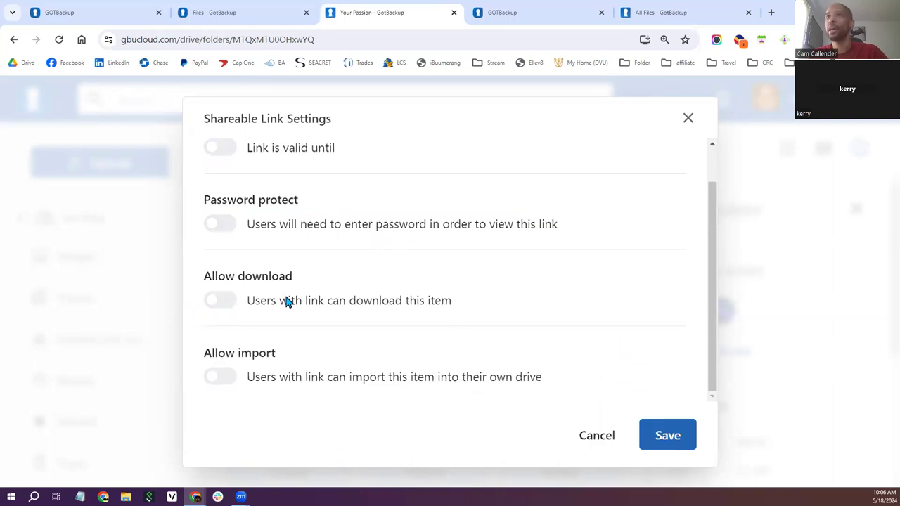
scroll(287, 301, "up", 1)
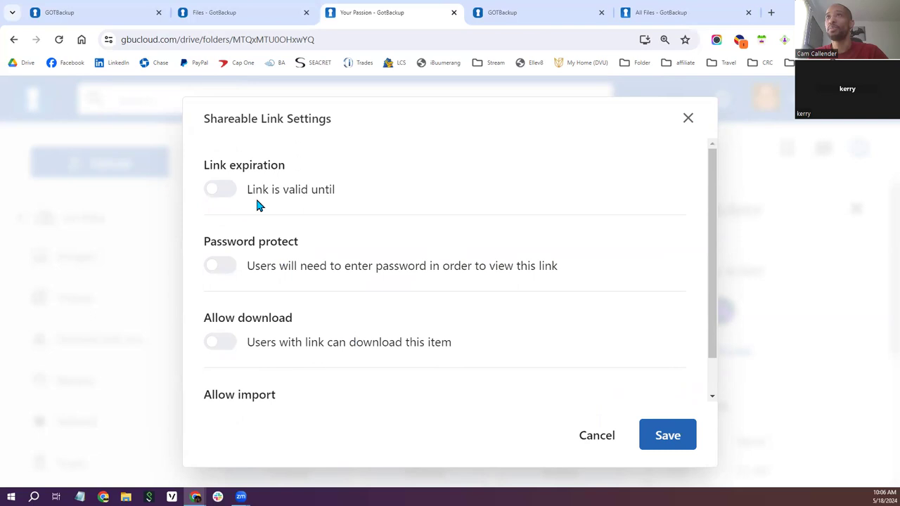
left_click(669, 435)
scroll(309, 359, "down", 2)
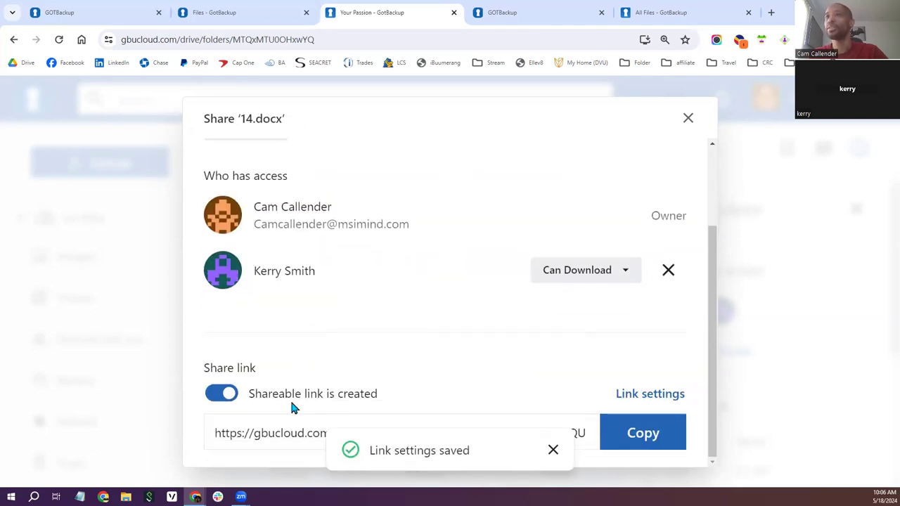
scroll(338, 369, "up", 2)
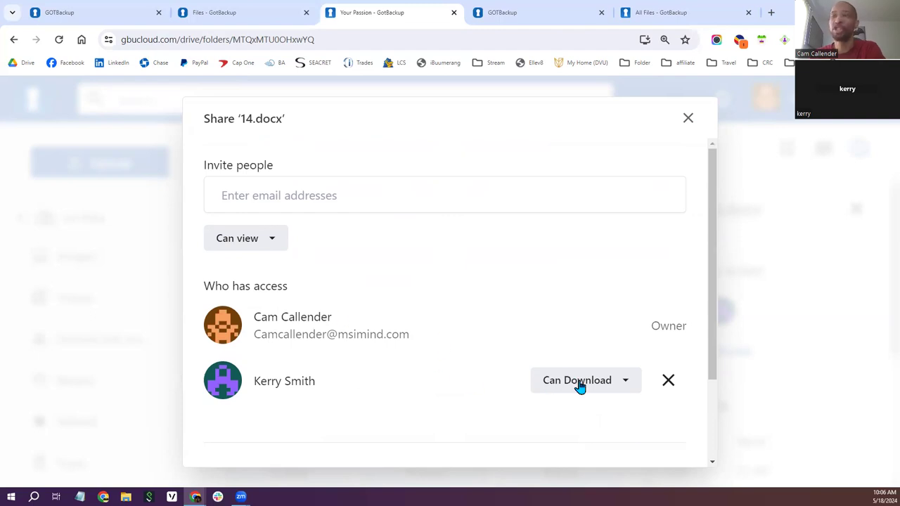
Remove the existing collaborator's access to 14.docx.
scroll(357, 305, "down", 3)
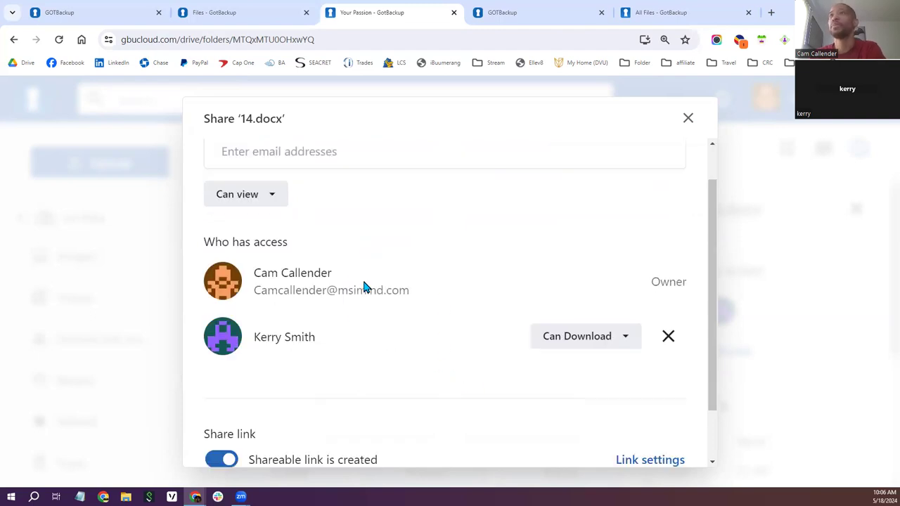
scroll(412, 293, "up", 3)
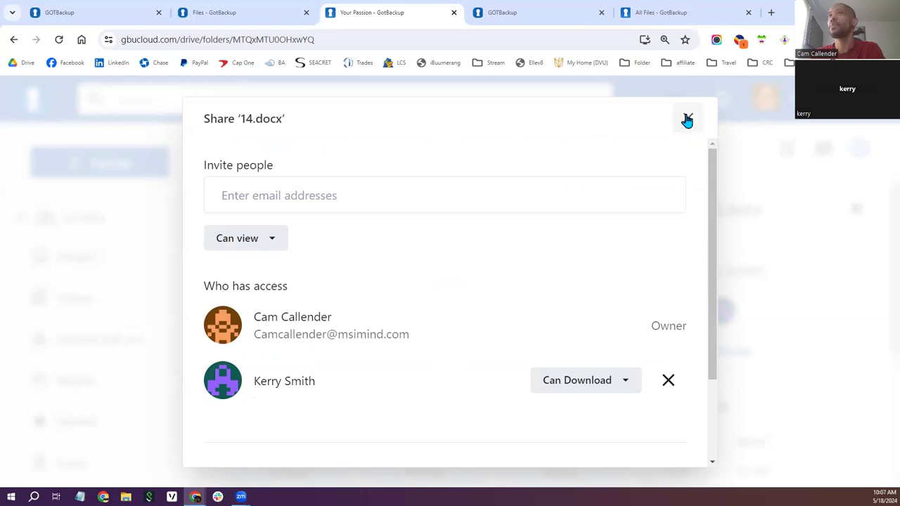
scroll(352, 302, "down", 3)
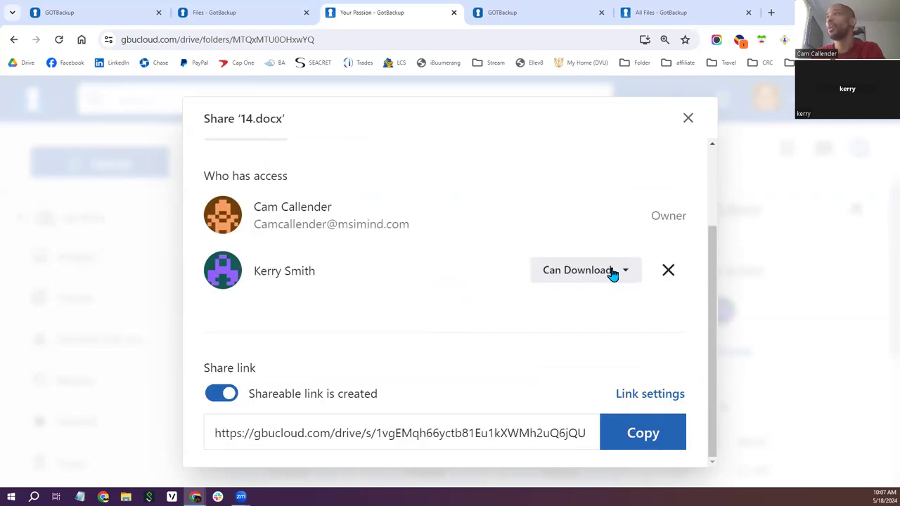
left_click(668, 272)
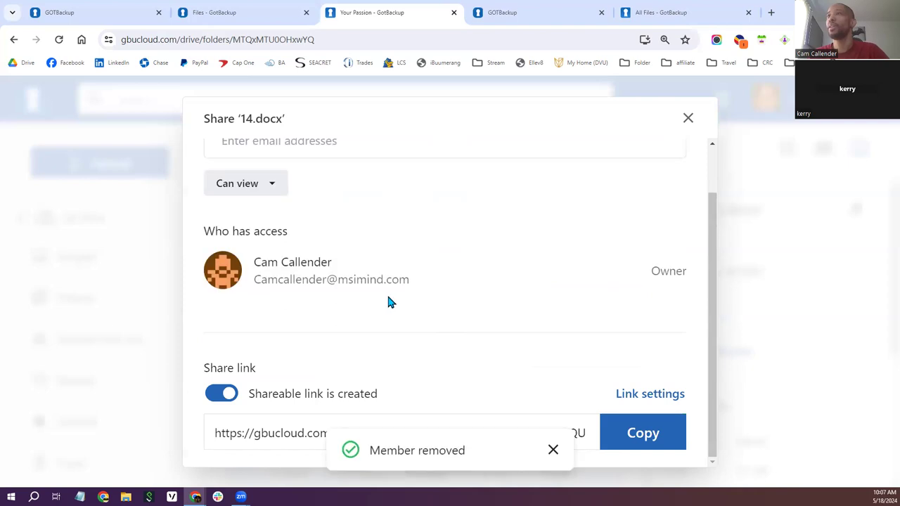
scroll(383, 239, "up", 1)
Invite the collaborator's pasted e-mail with Can Download access and close the share dialog.
left_click(383, 192)
key("ctrl+v")
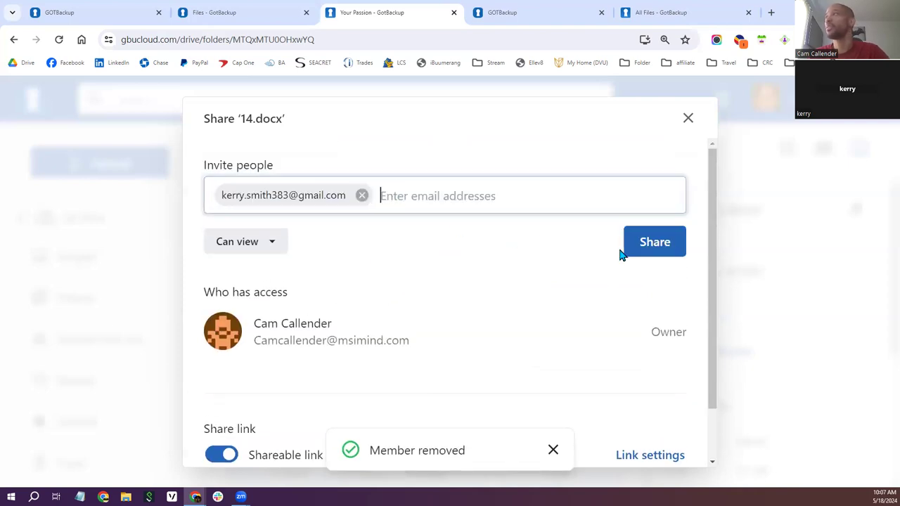
left_click(251, 252)
left_click(261, 296)
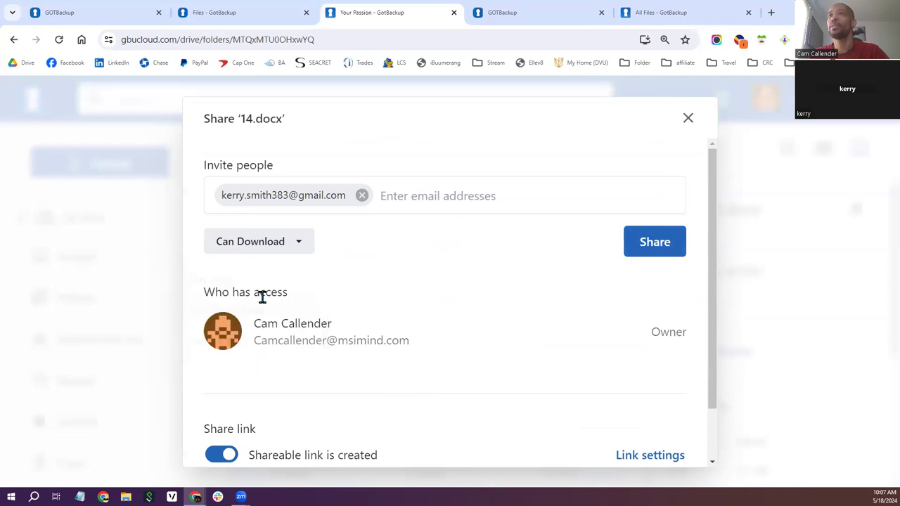
left_click(659, 245)
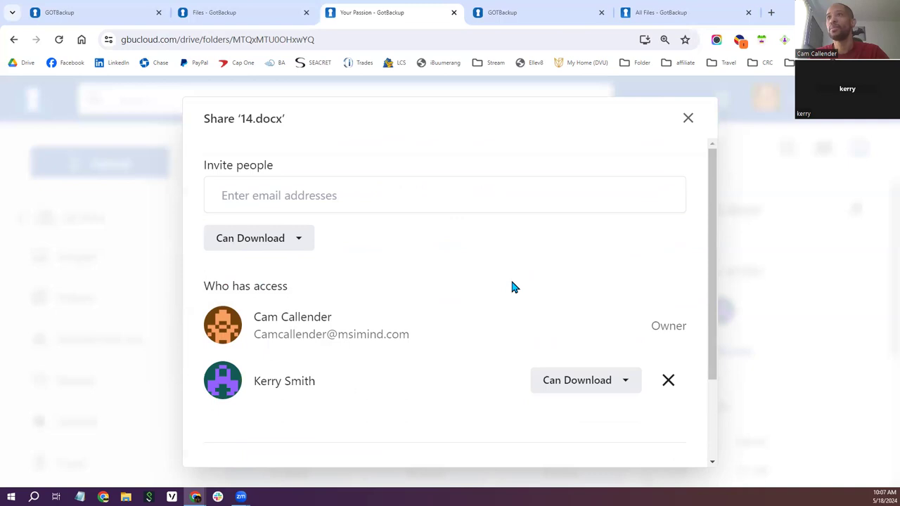
scroll(484, 288, "down", 3)
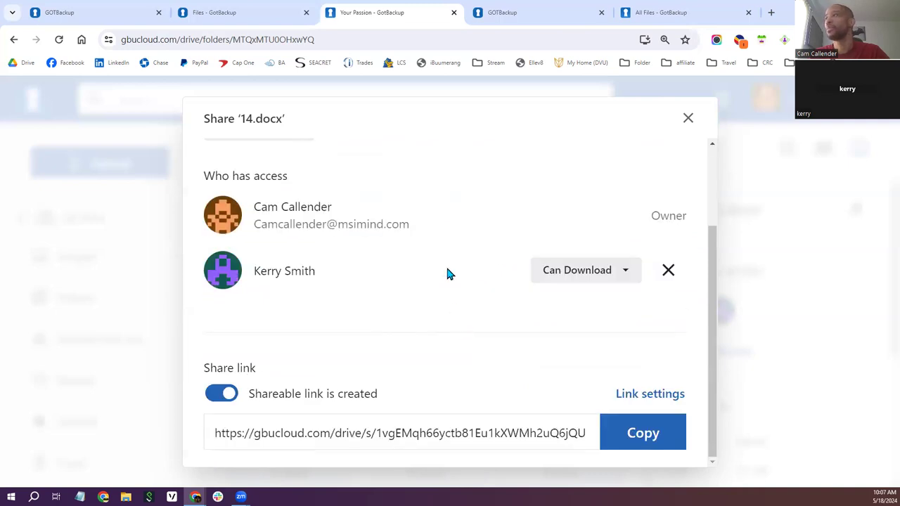
scroll(449, 274, "up", 3)
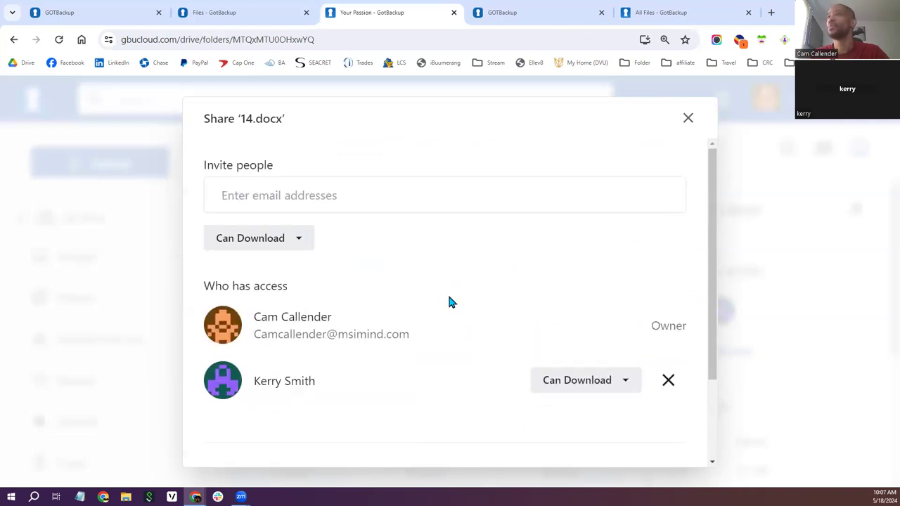
left_click(687, 118)
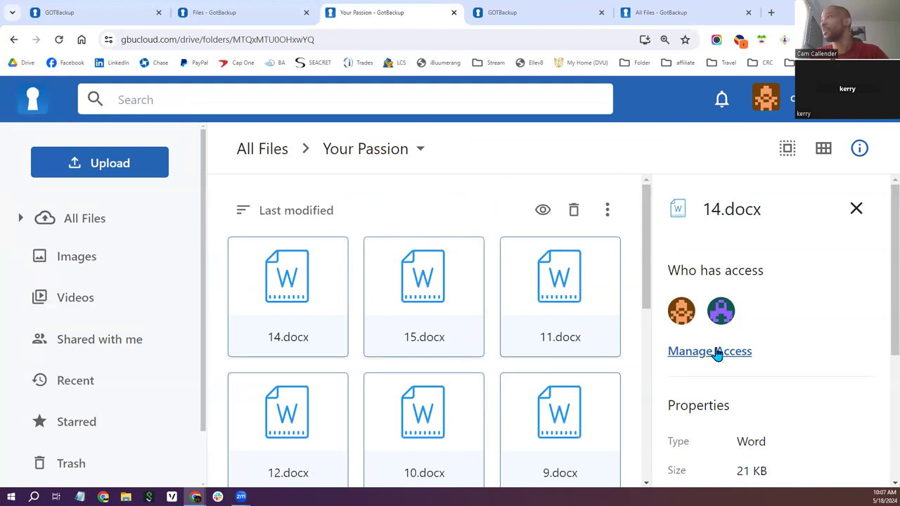
On the Files - GotBackup tab, show Your Passion's sharing details with its link kept View only.
scroll(721, 330, "down", 3)
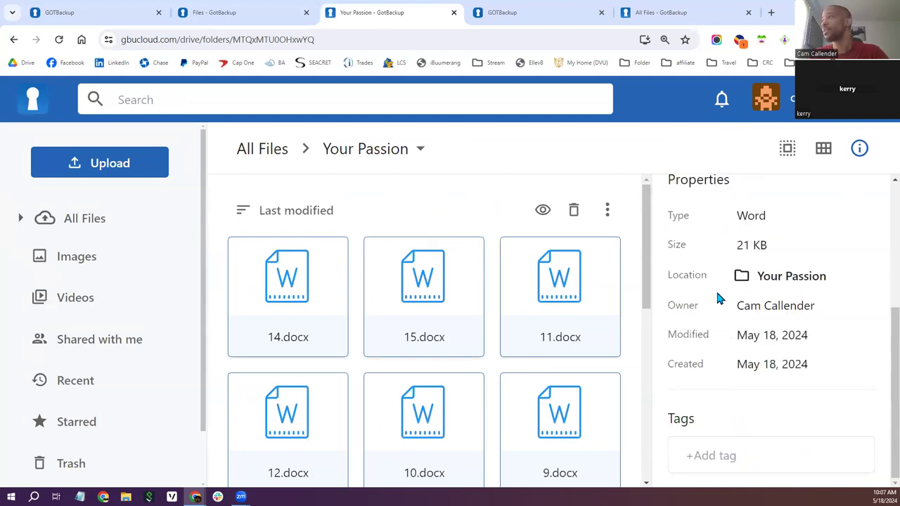
scroll(707, 285, "up", 3)
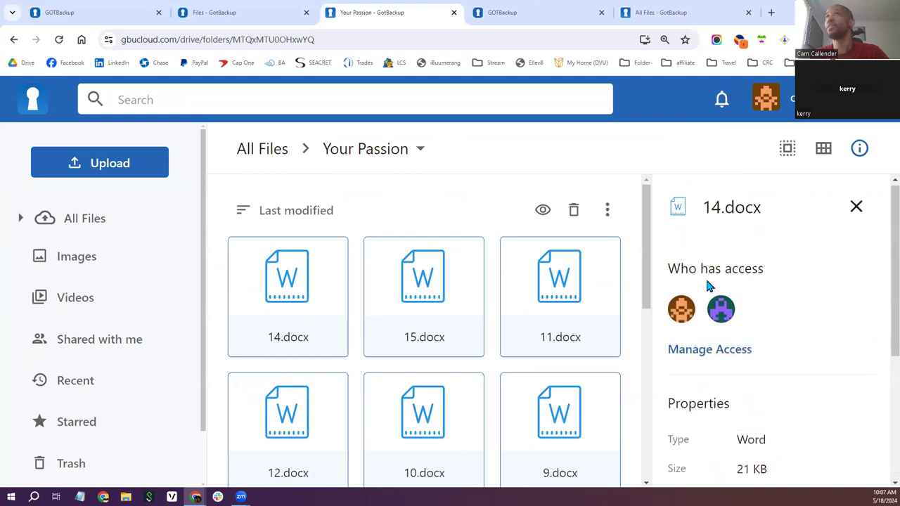
left_click(253, 14)
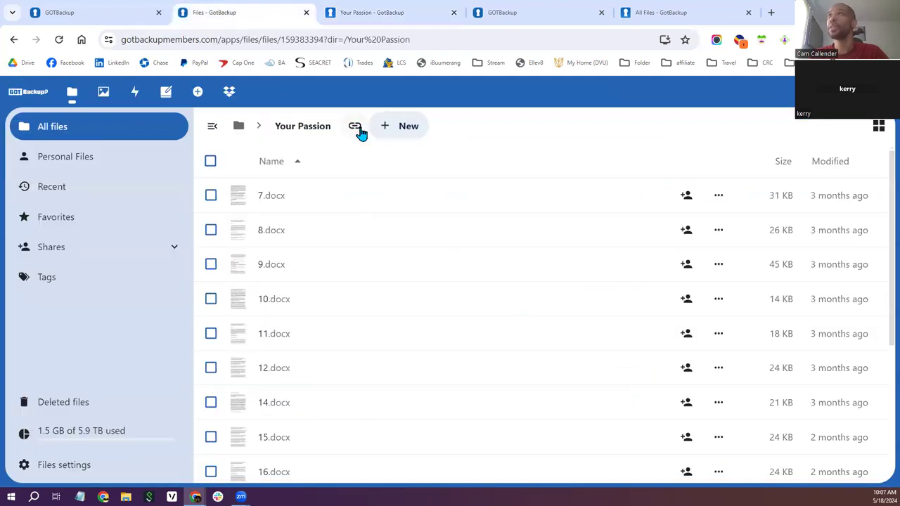
left_click(354, 126)
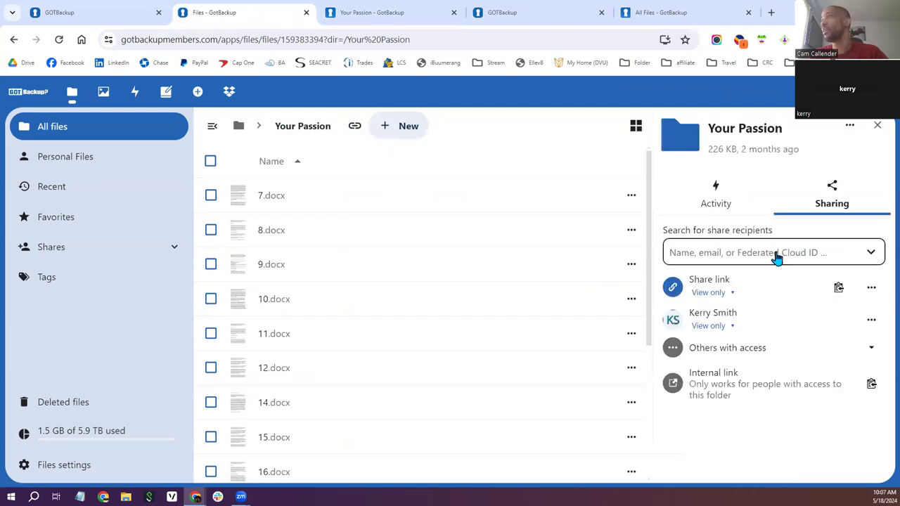
left_click(729, 297)
left_click(741, 326)
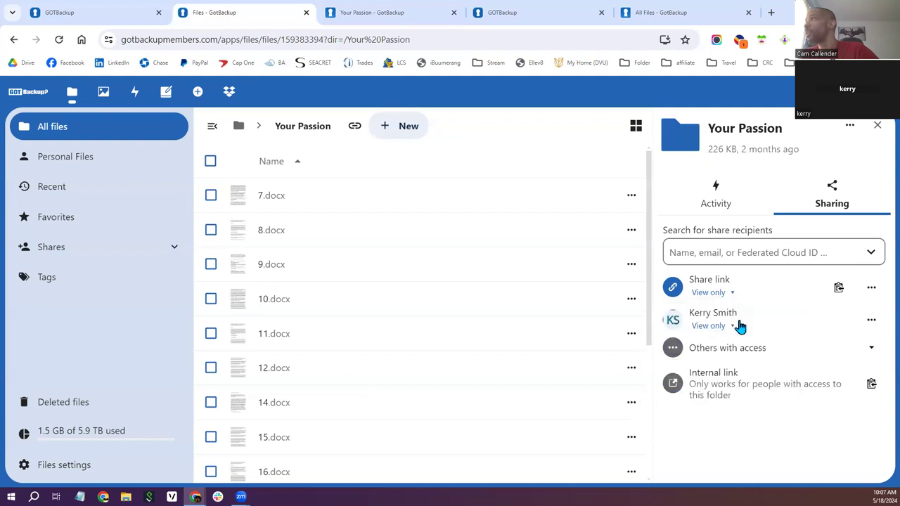
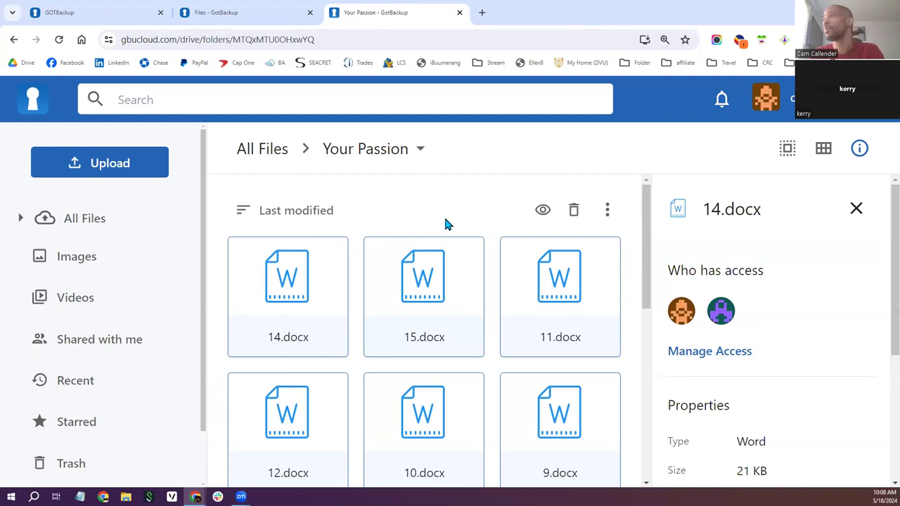
Close the 14.docx details panel so the Your Passion Word files fill the page.
left_click(854, 209)
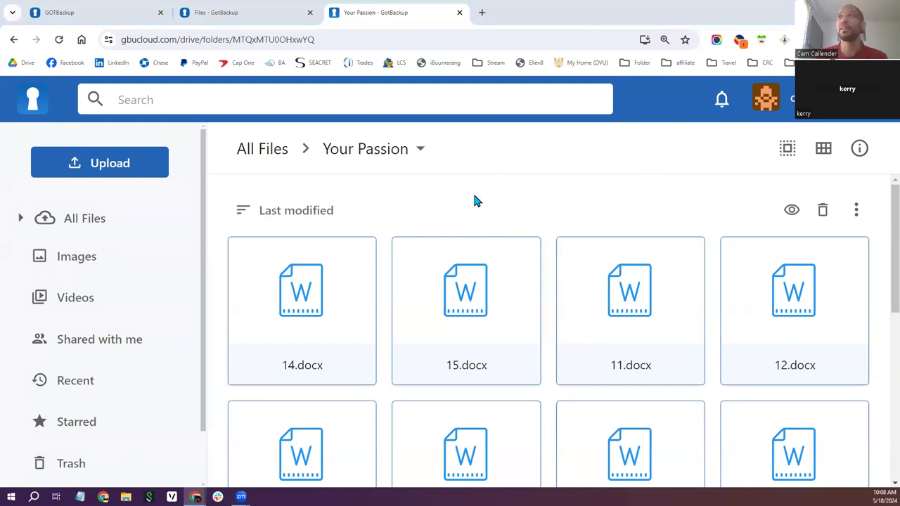
left_click(145, 161)
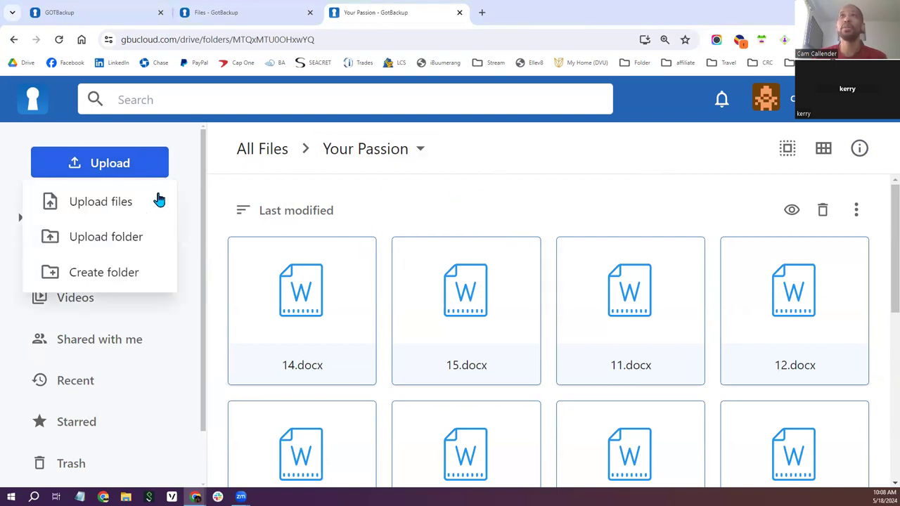
left_click(141, 216)
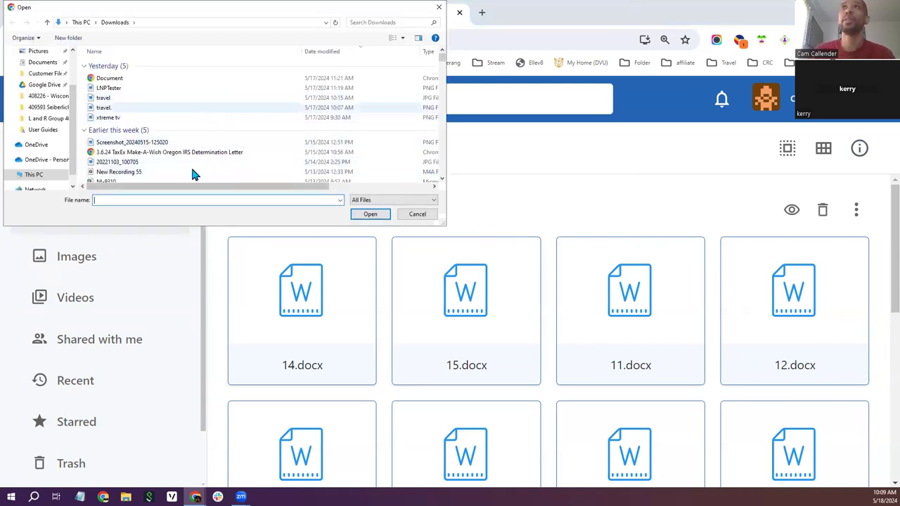
left_click(420, 216)
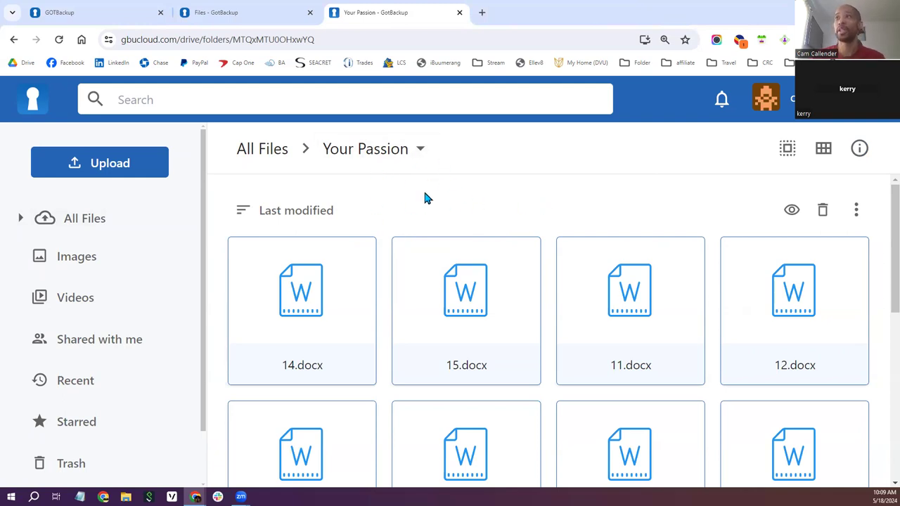
scroll(428, 211, "down", 7)
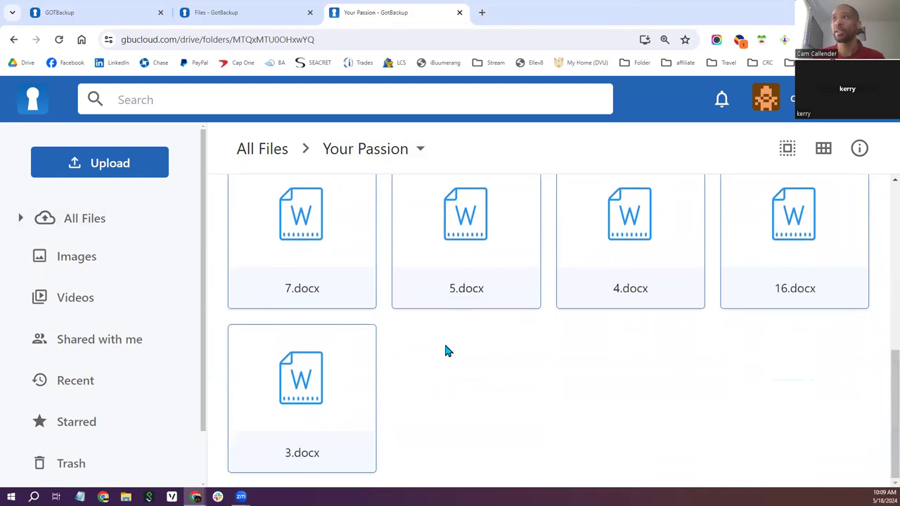
scroll(445, 347, "up", 7)
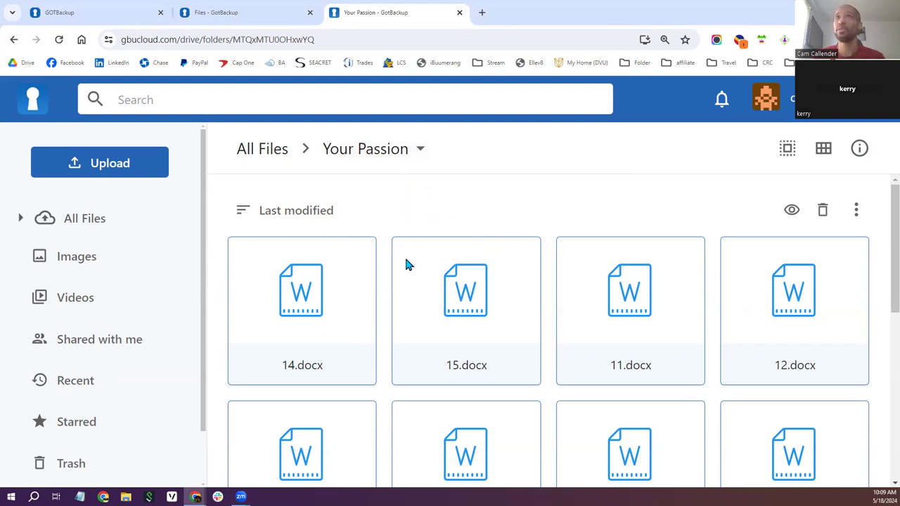
Upload the file 1.docx from Downloads into the Your Passion folder.
left_click(134, 171)
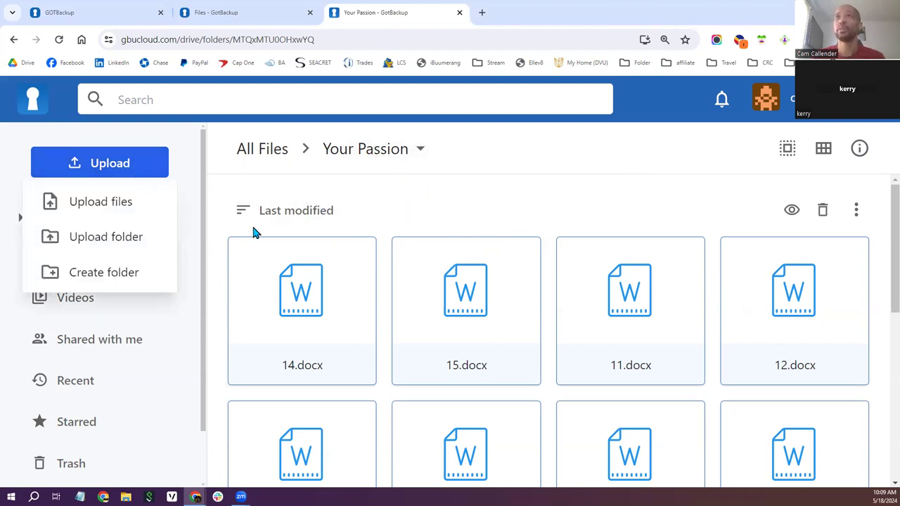
left_click(142, 214)
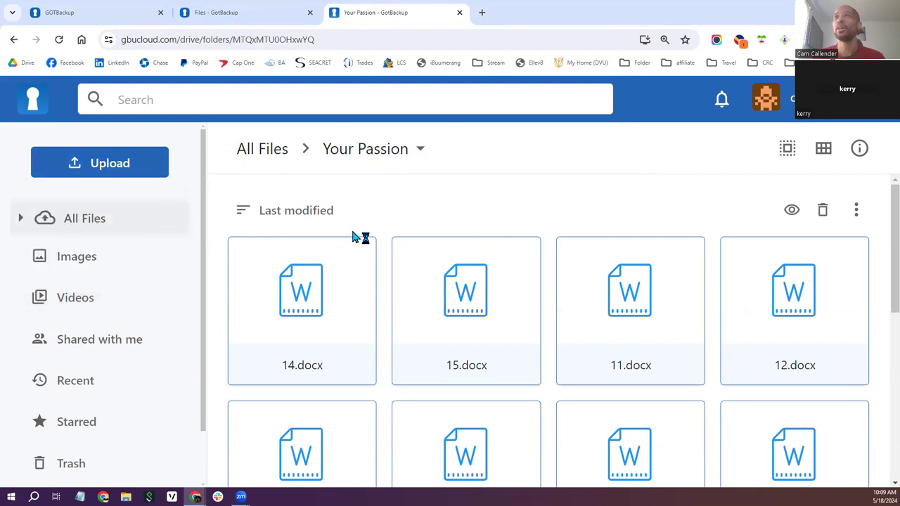
scroll(238, 132, "down", 8)
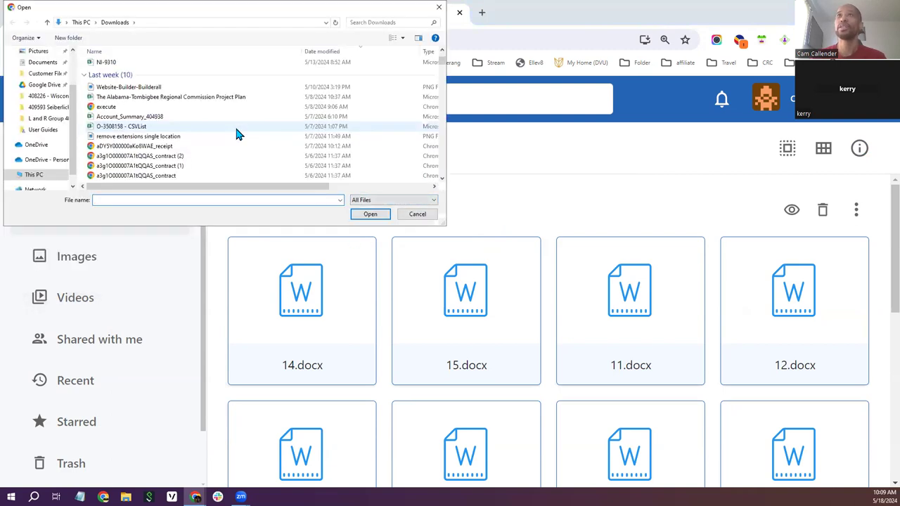
scroll(238, 133, "down", 20)
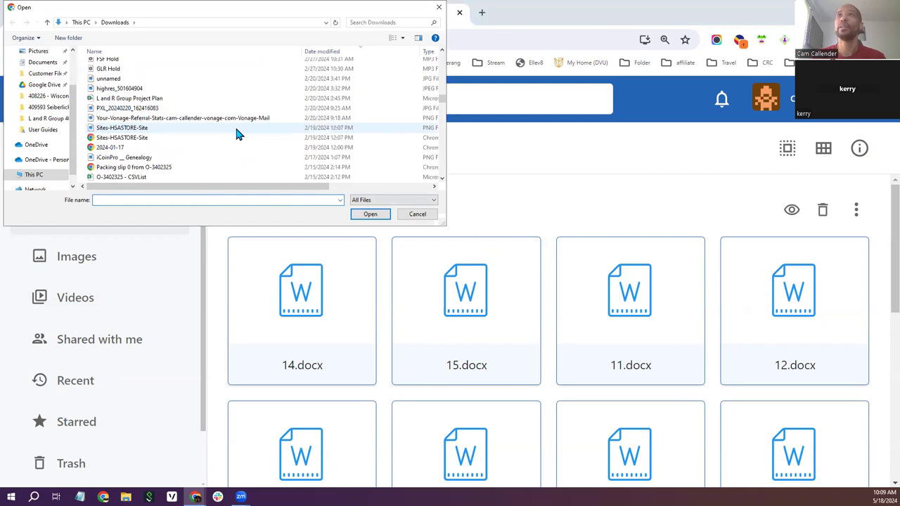
scroll(236, 134, "down", 20)
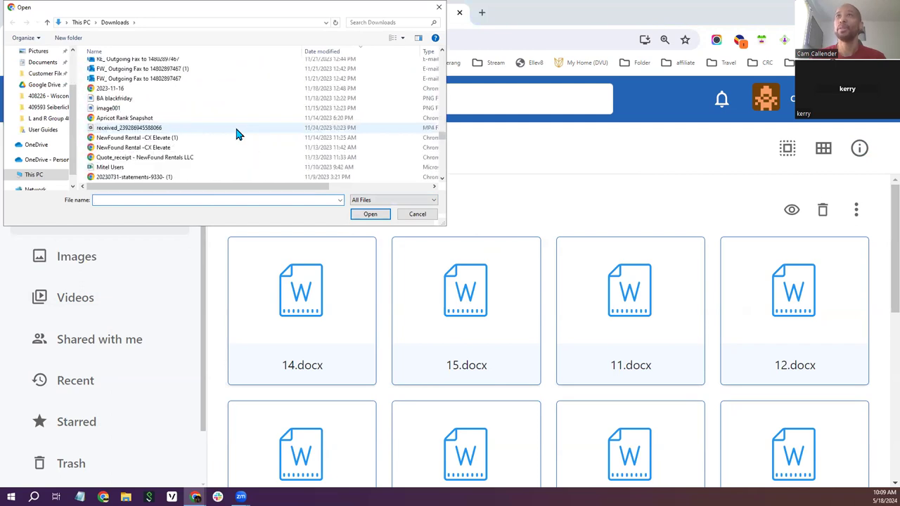
scroll(236, 133, "down", 20)
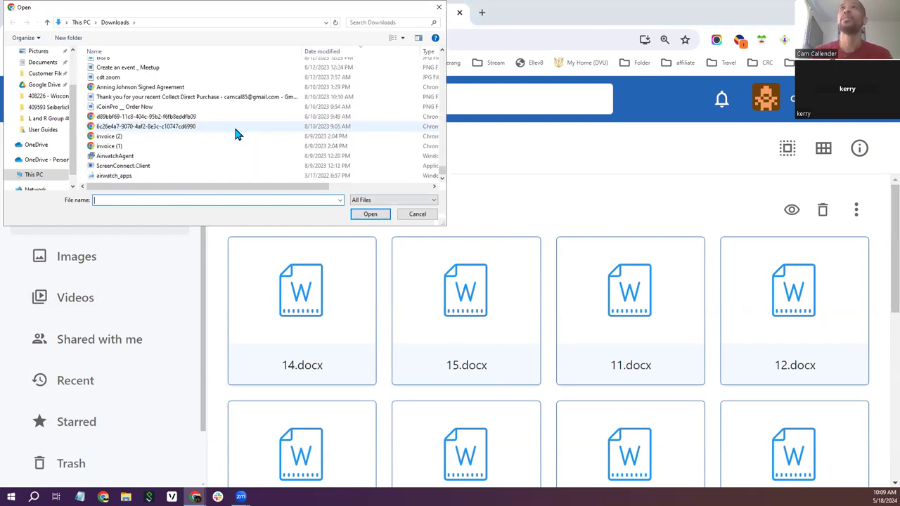
scroll(220, 140, "up", 15)
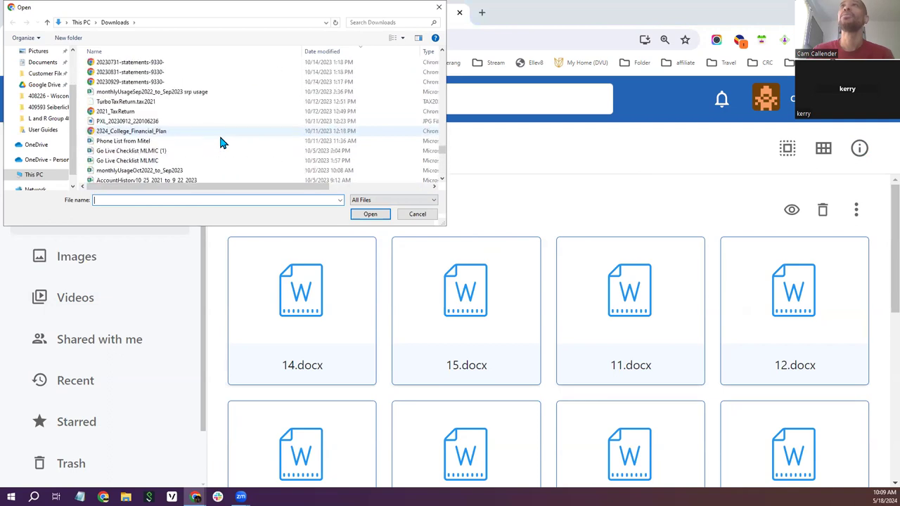
scroll(220, 142, "up", 15)
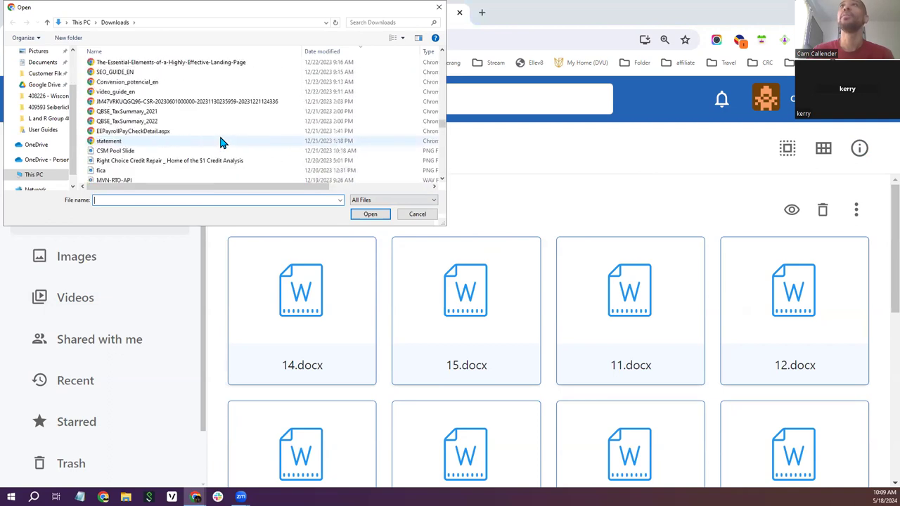
scroll(220, 142, "up", 15)
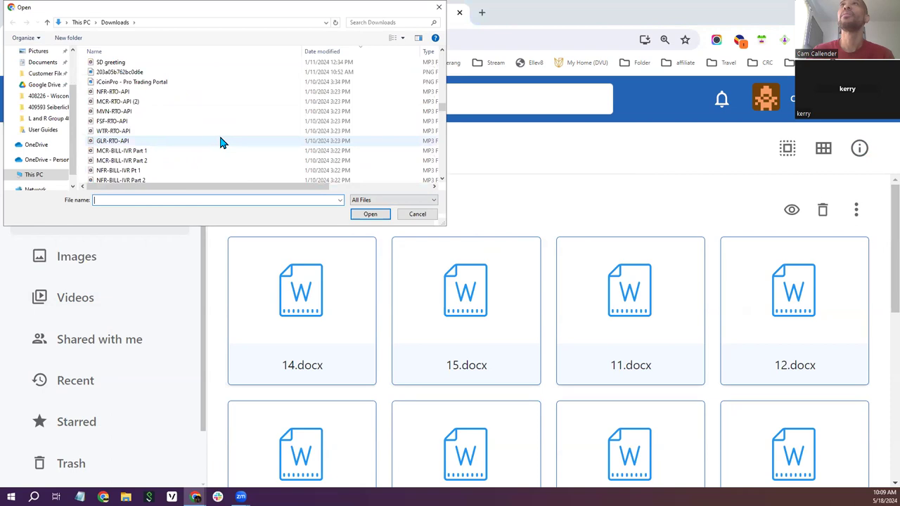
scroll(220, 143, "down", 2)
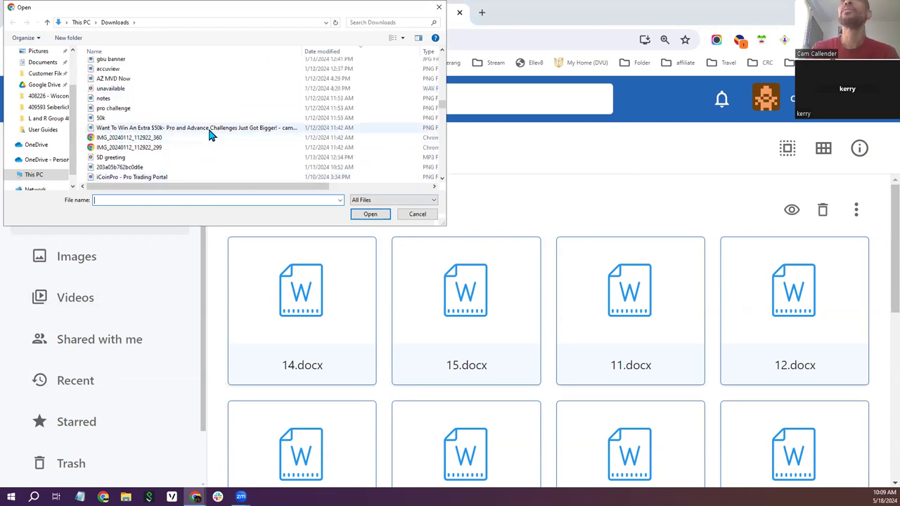
scroll(208, 98, "up", 15)
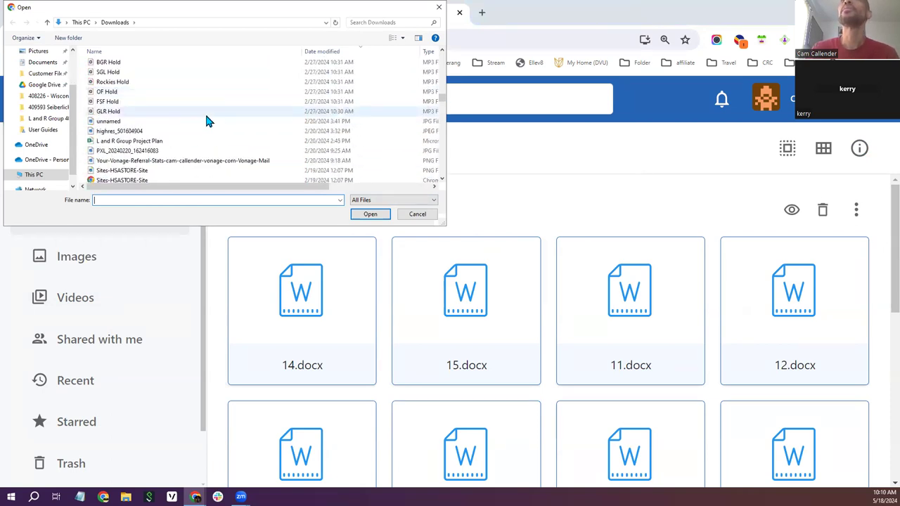
scroll(205, 123, "up", 6)
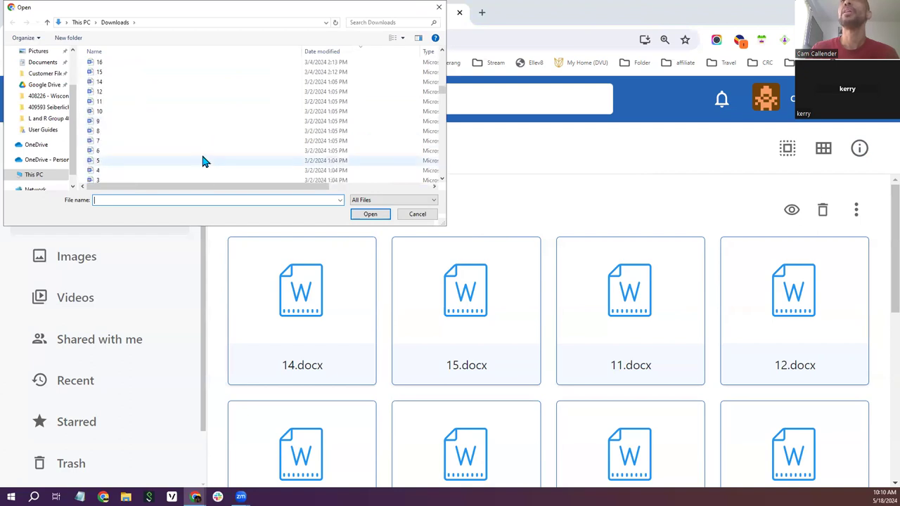
scroll(201, 134, "down", 2)
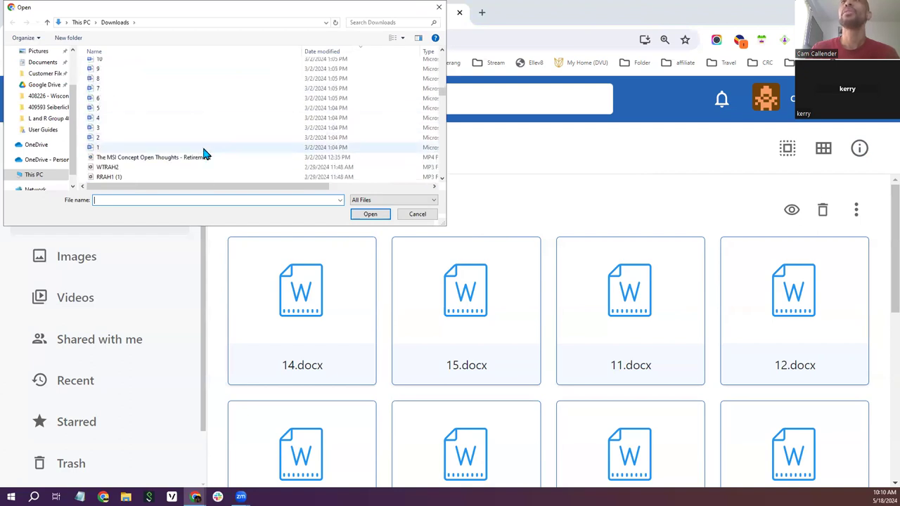
left_click(203, 148)
left_click(372, 215)
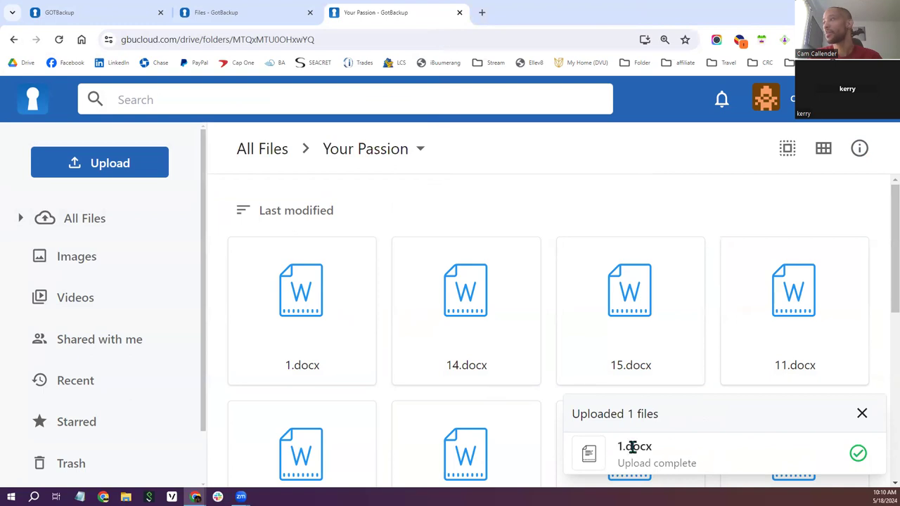
Move the uploaded 1.docx to the trash and dismiss the 'Moved 1 item to trash' notice.
left_click(331, 311)
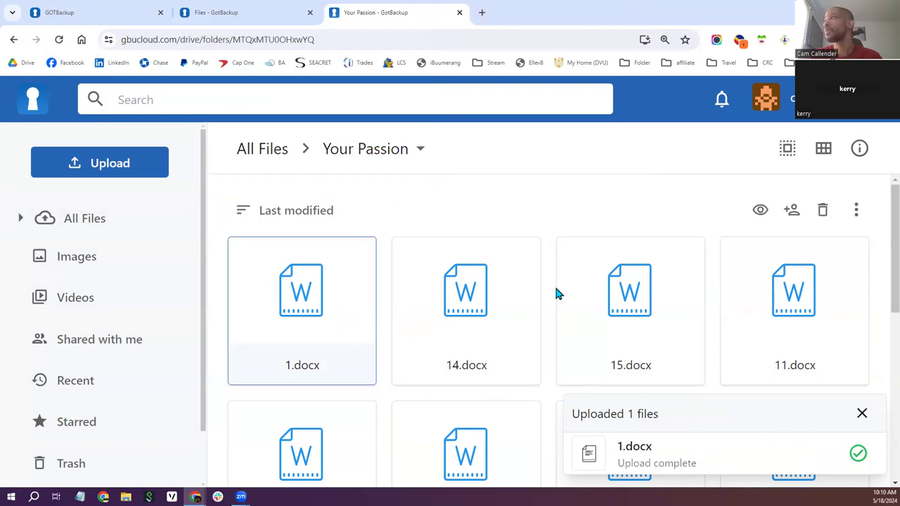
left_click(823, 213)
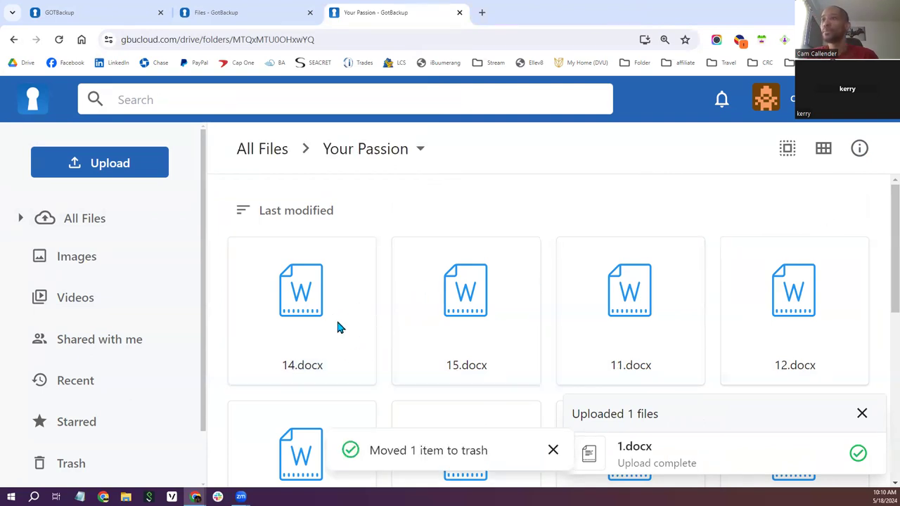
left_click(555, 452)
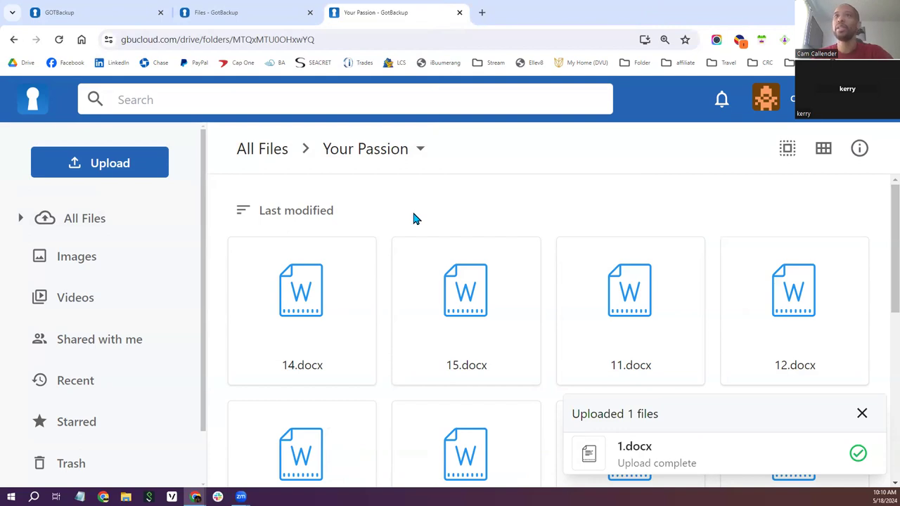
Select and then deselect all files in the Your Passion folder.
left_click(787, 151)
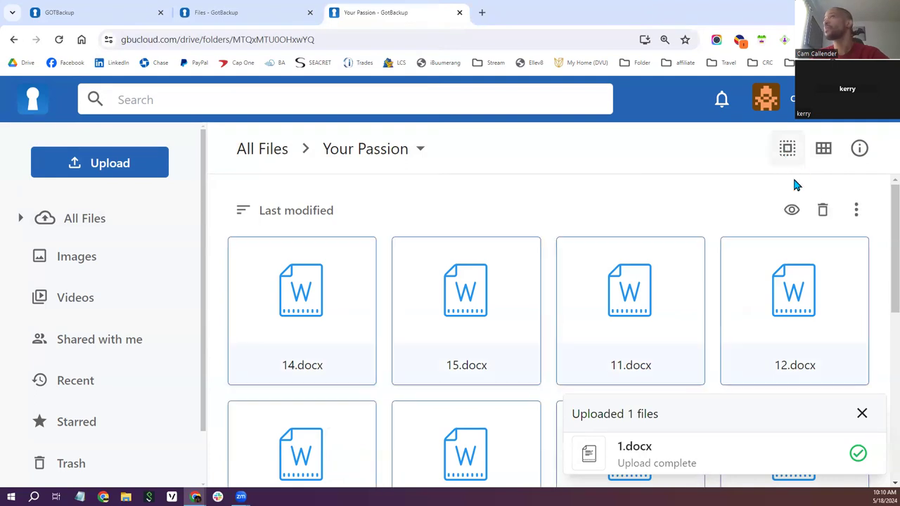
left_click(391, 161)
left_click(781, 165)
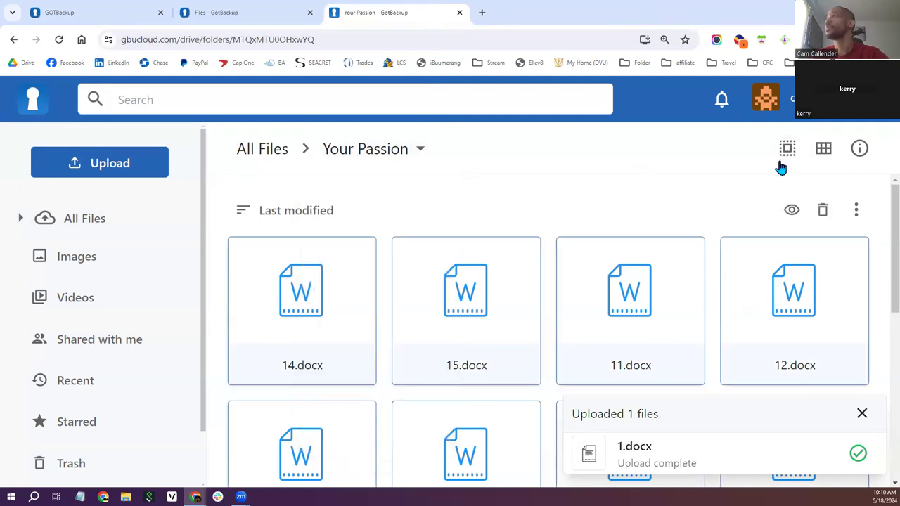
left_click(778, 158)
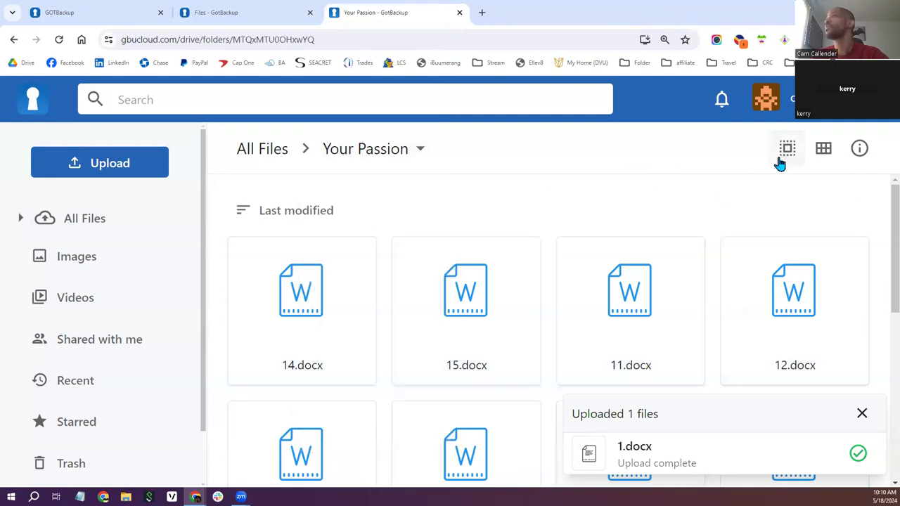
Share the Your Passion folder with the recipient's e-mail address, granting Can Download permission.
left_click(385, 164)
left_click(388, 183)
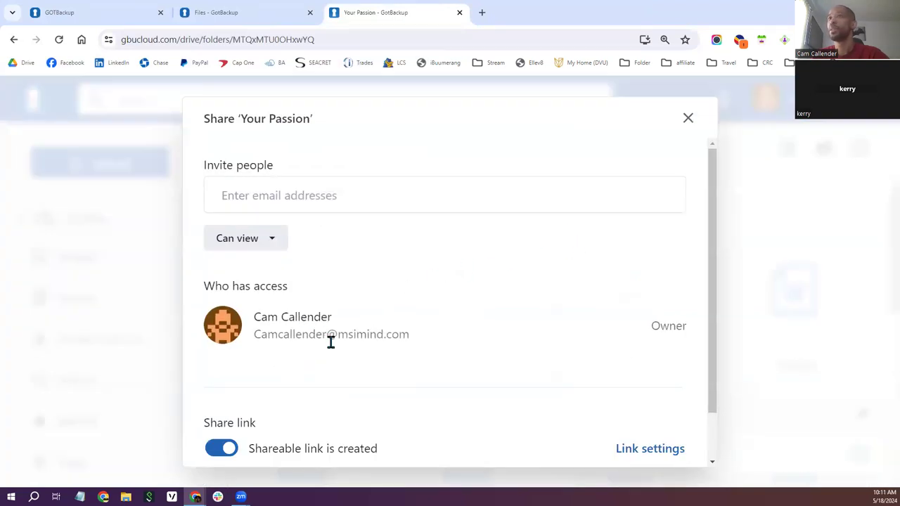
scroll(394, 338, "down", 1)
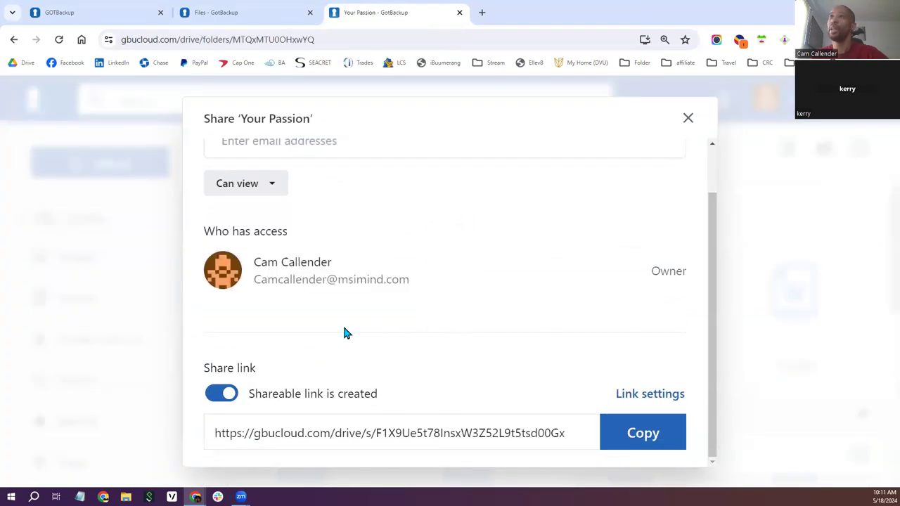
scroll(344, 331, "up", 1)
left_click(281, 239)
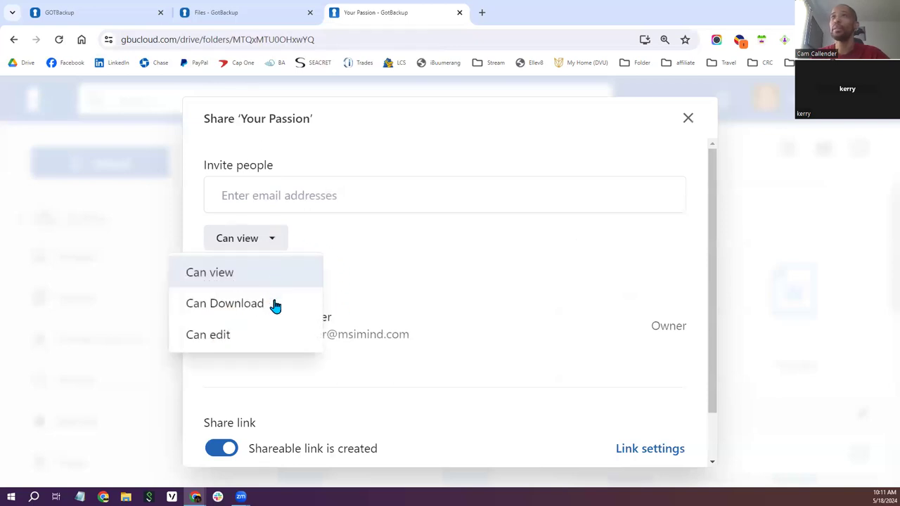
left_click(273, 305)
left_click(333, 195)
key("ctrl+v")
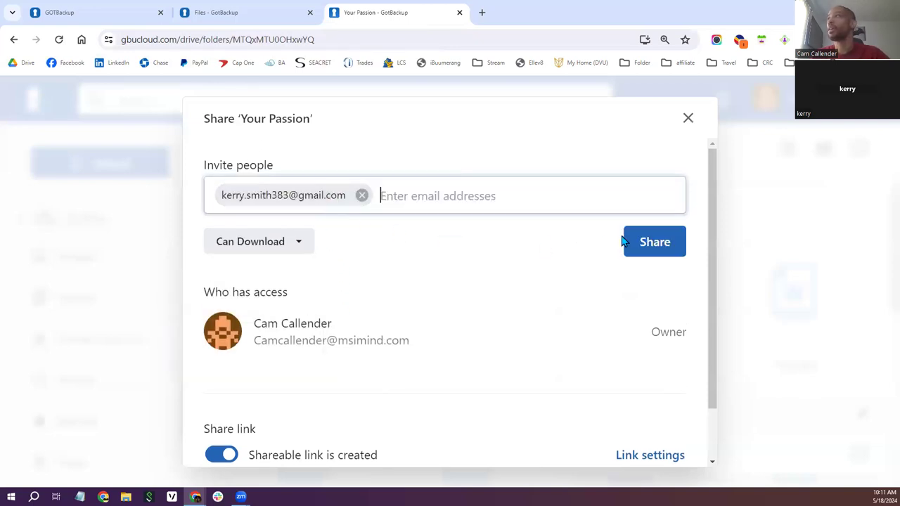
left_click(637, 249)
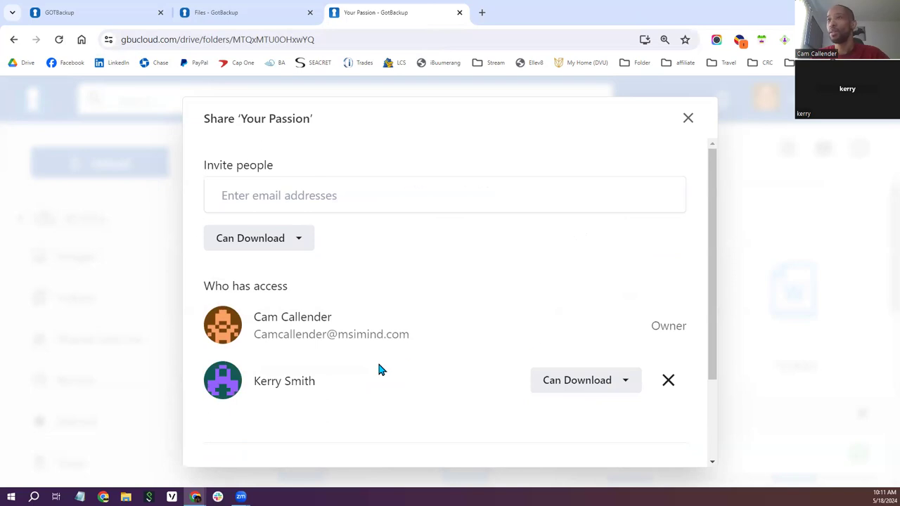
Recheck the folder's sharing dialog, then return to the Files - GotBackup tab.
scroll(378, 369, "down", 2)
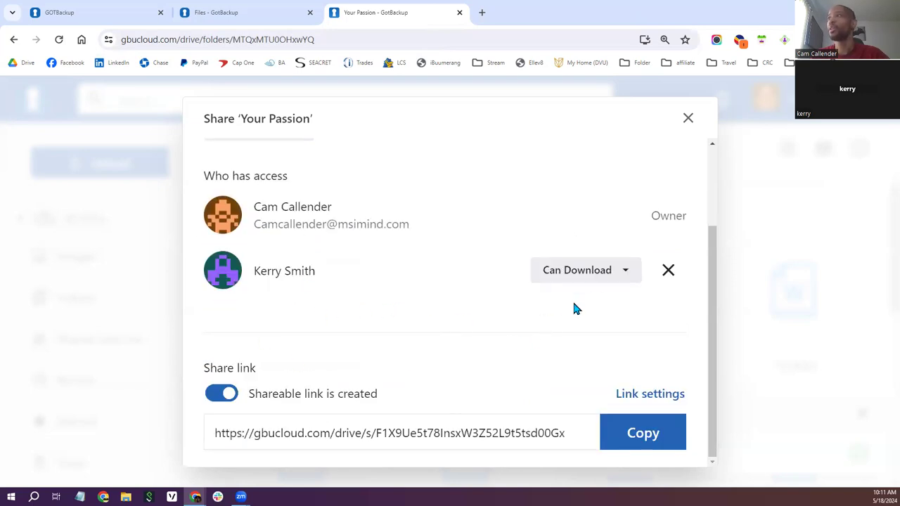
scroll(345, 313, "up", 3)
scroll(314, 338, "down", 3)
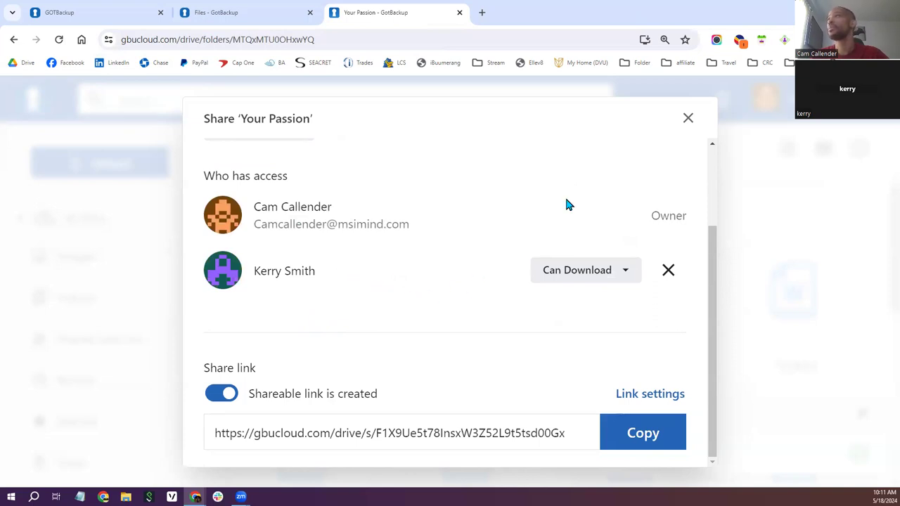
left_click(686, 119)
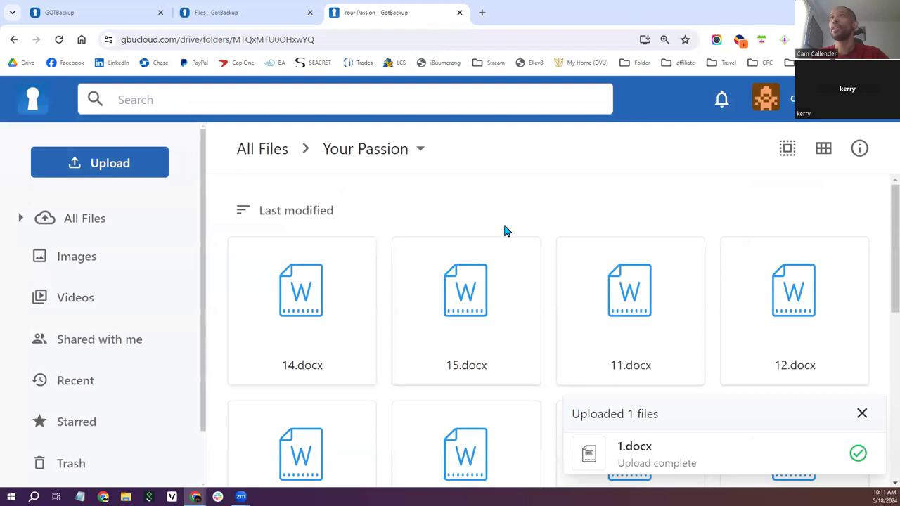
left_click(389, 151)
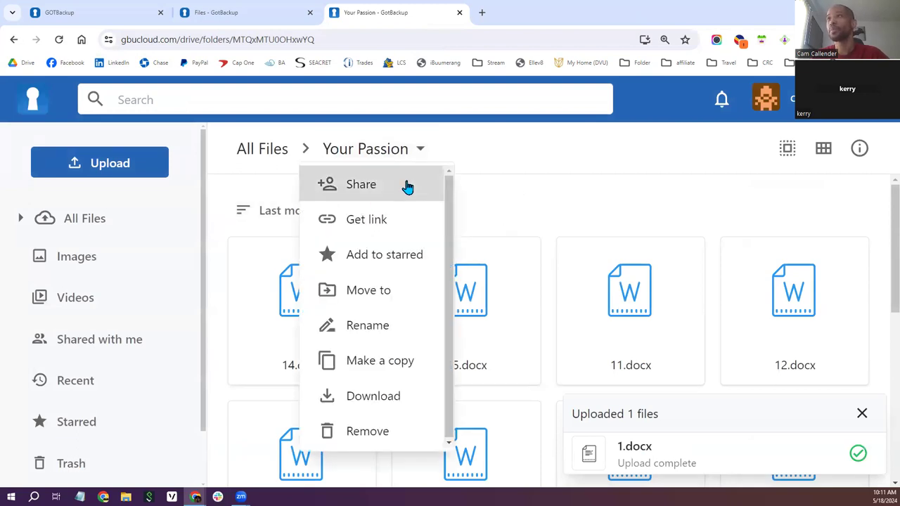
left_click(408, 187)
scroll(411, 295, "down", 3)
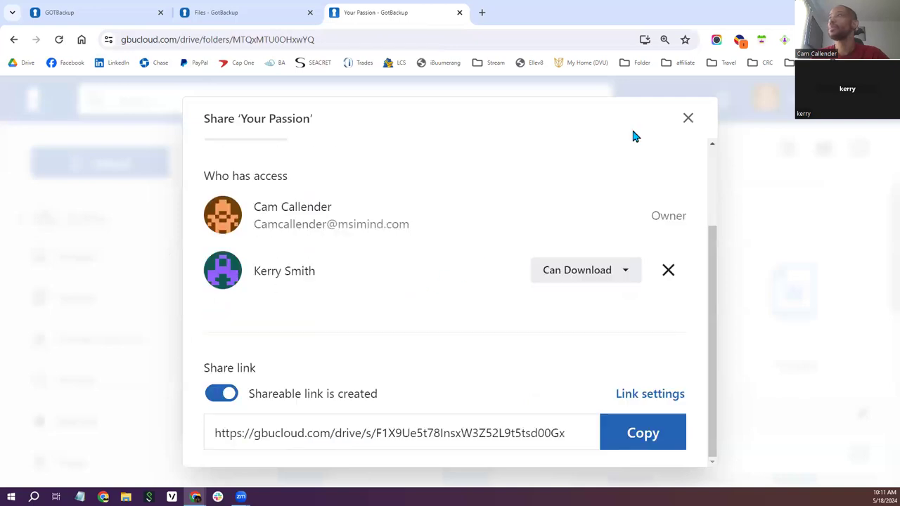
left_click(687, 118)
left_click(239, 8)
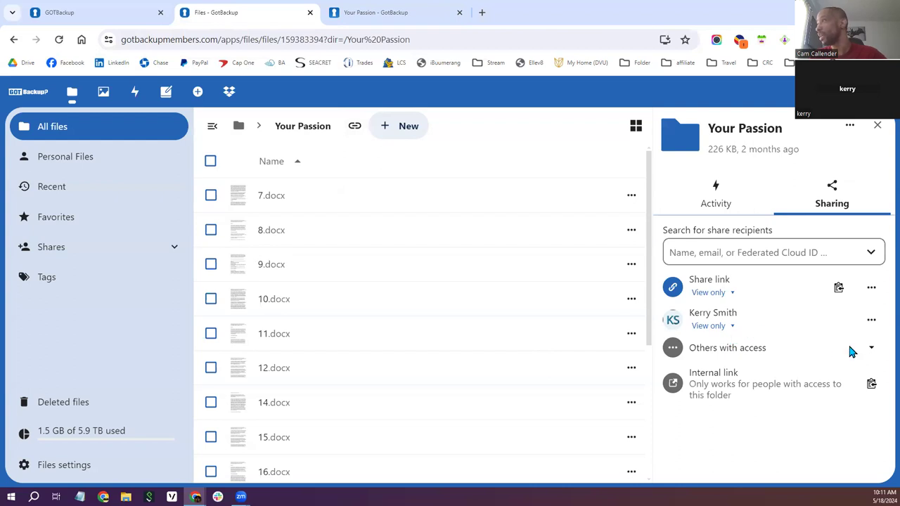
Give the invited person custom Read permissions with Allow download checked, and update the share.
left_click(872, 322)
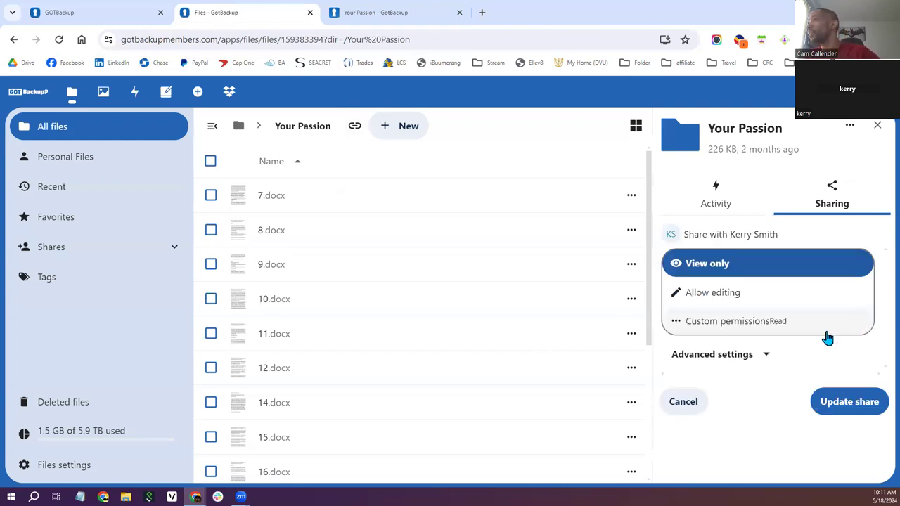
left_click(747, 325)
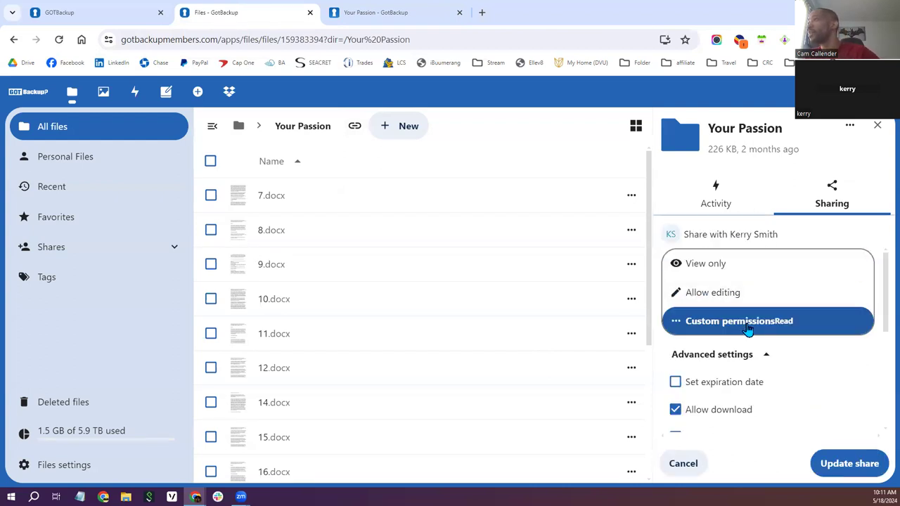
scroll(735, 313, "down", 2)
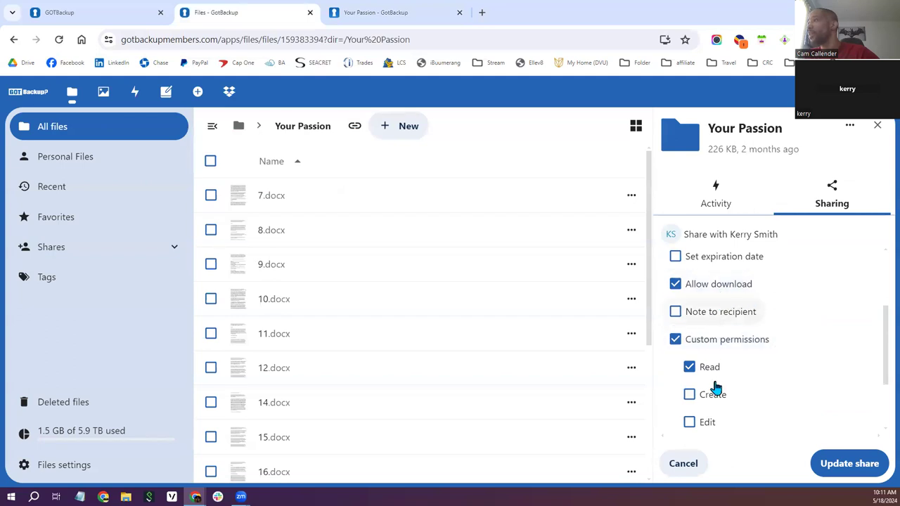
scroll(713, 373, "down", 2)
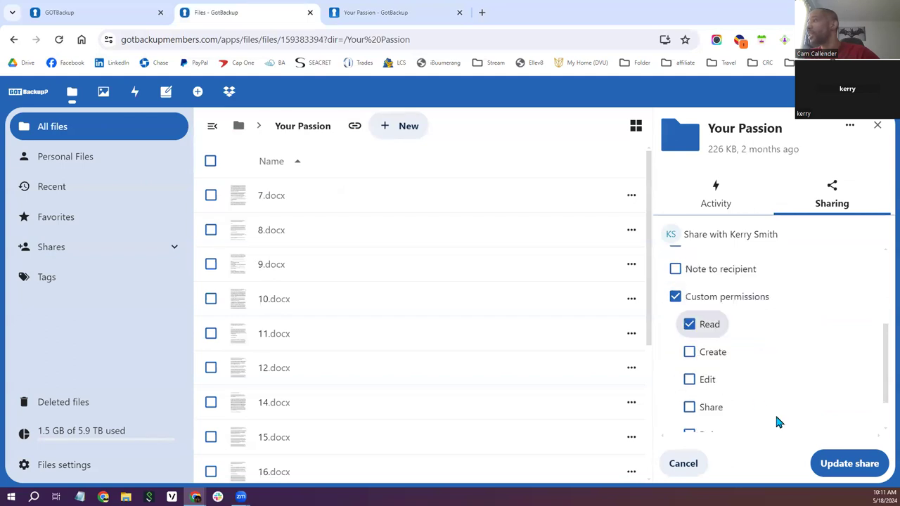
left_click(850, 463)
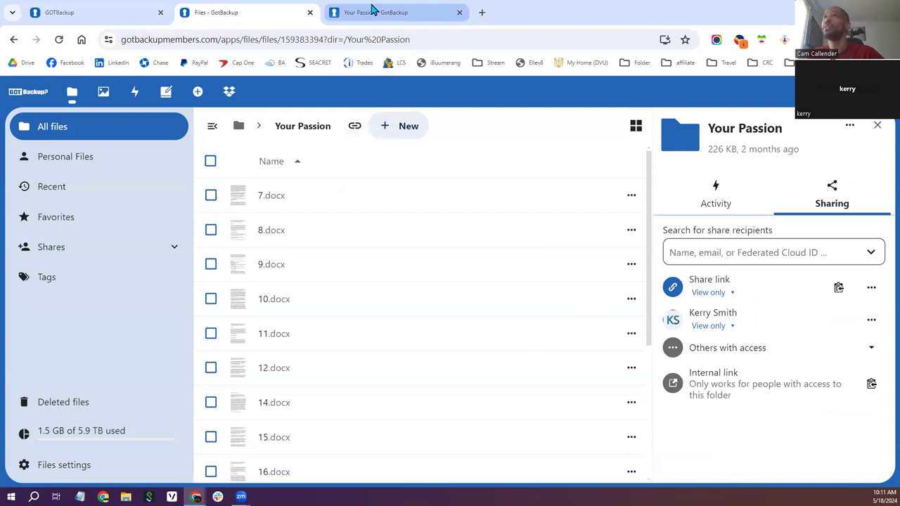
left_click(372, 10)
left_click(373, 150)
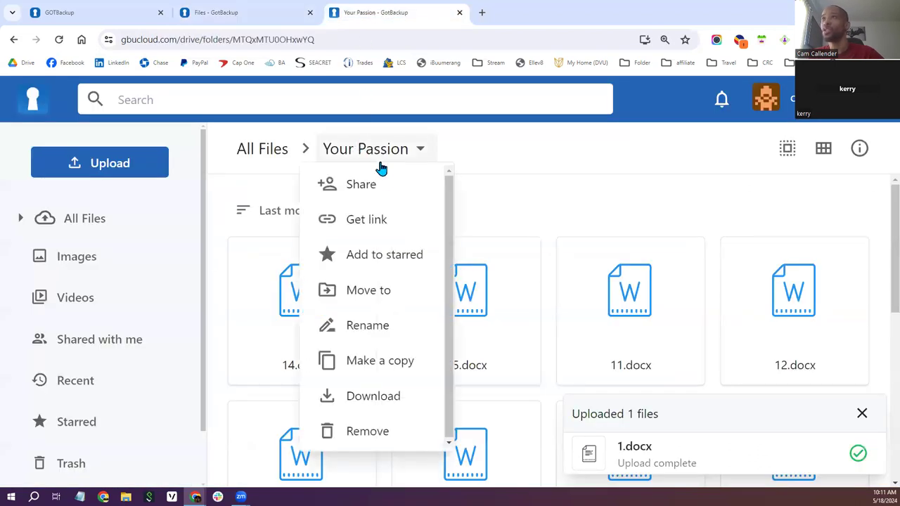
left_click(389, 190)
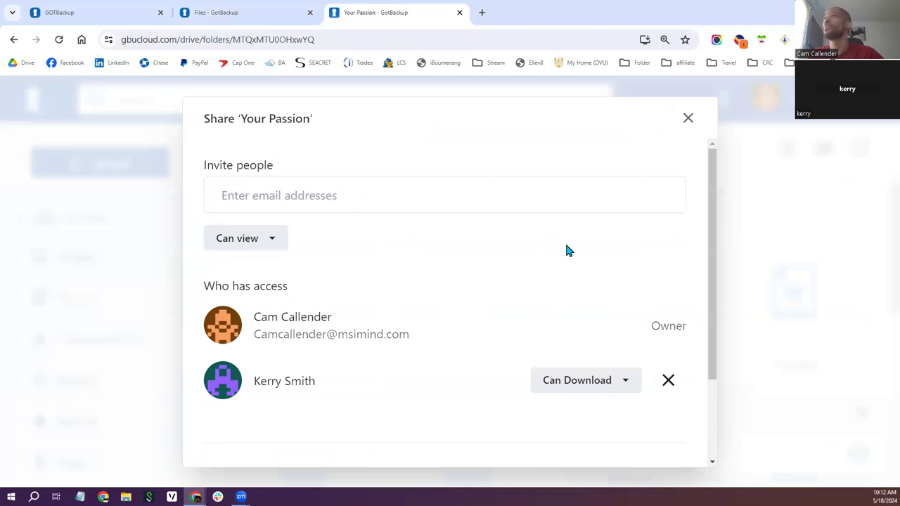
scroll(568, 251, "down", 2)
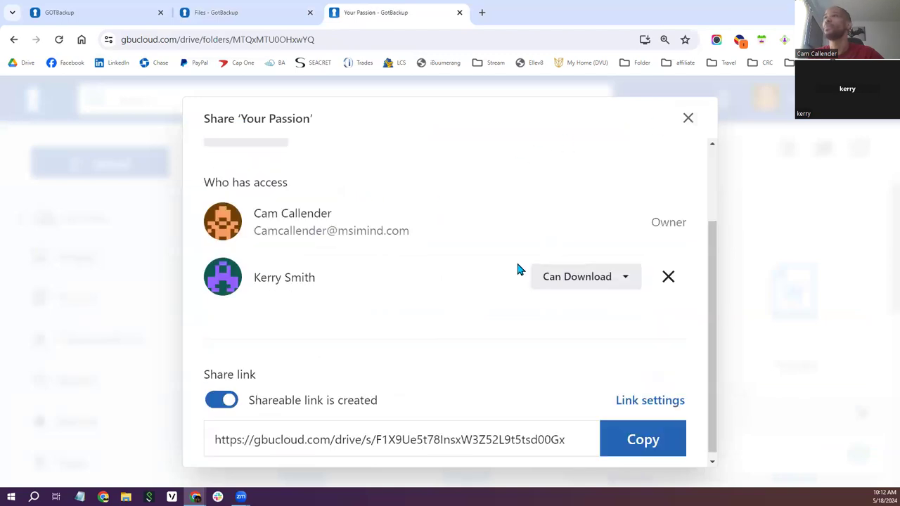
left_click(689, 120)
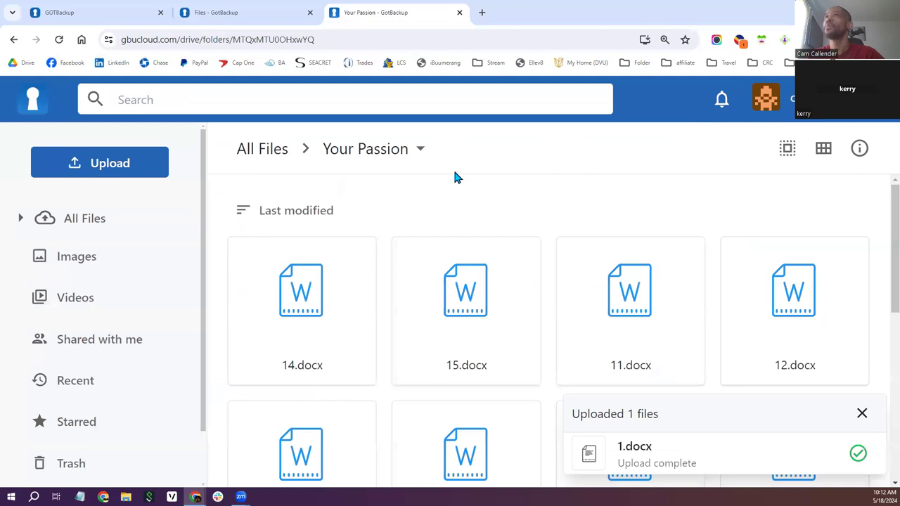
left_click(261, 10)
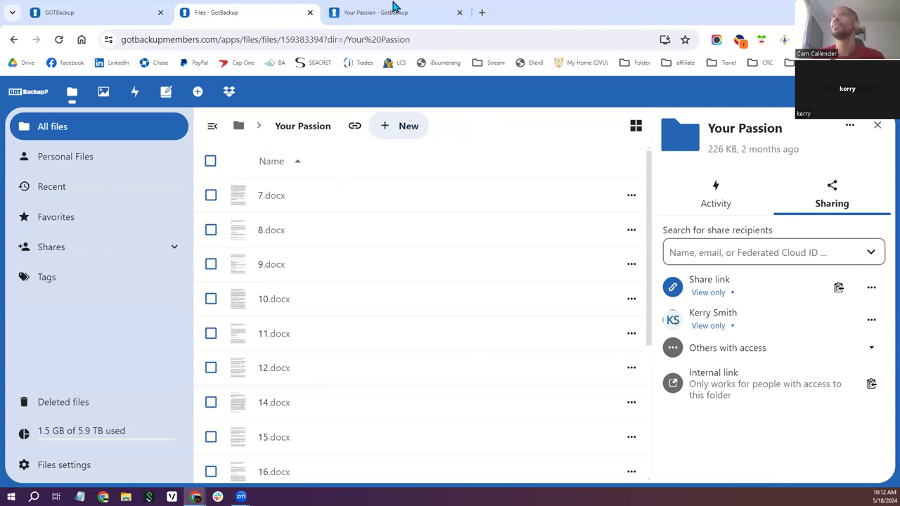
mouse_move(398, 7)
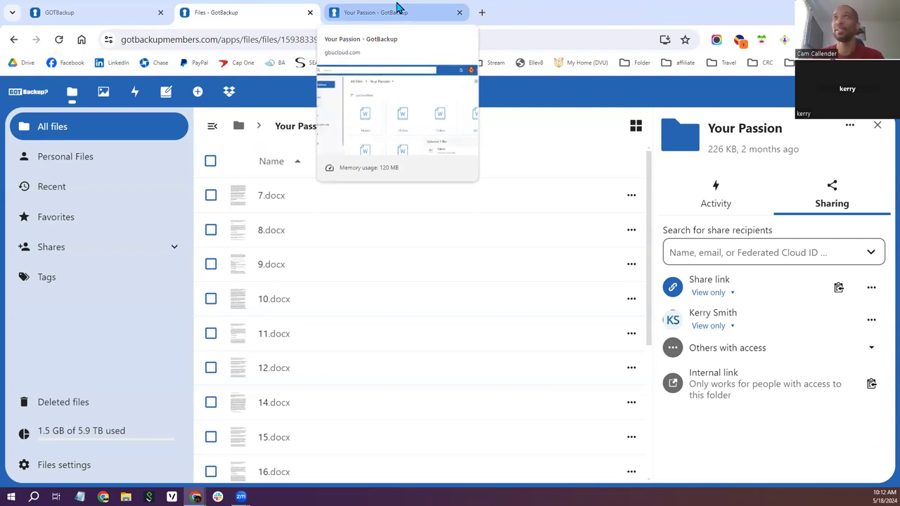
left_click(113, 14)
scroll(501, 241, "up", 2)
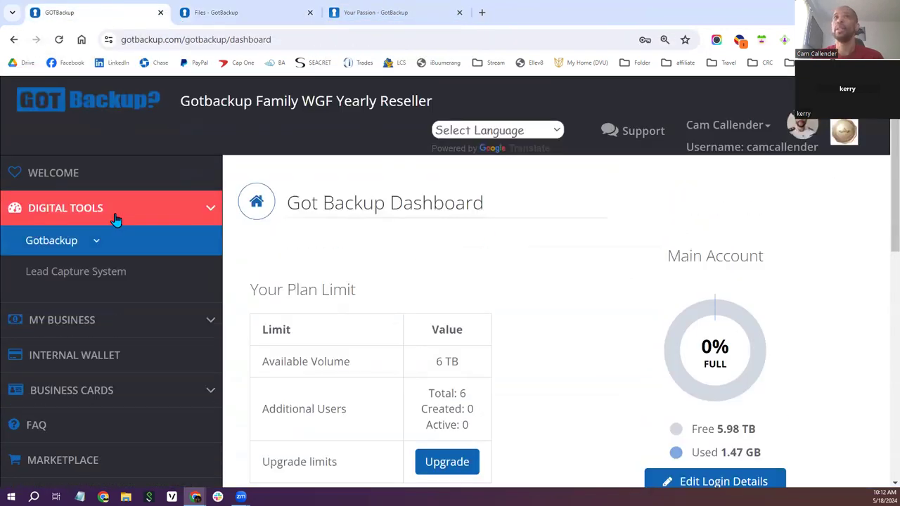
left_click(130, 250)
left_click(106, 273)
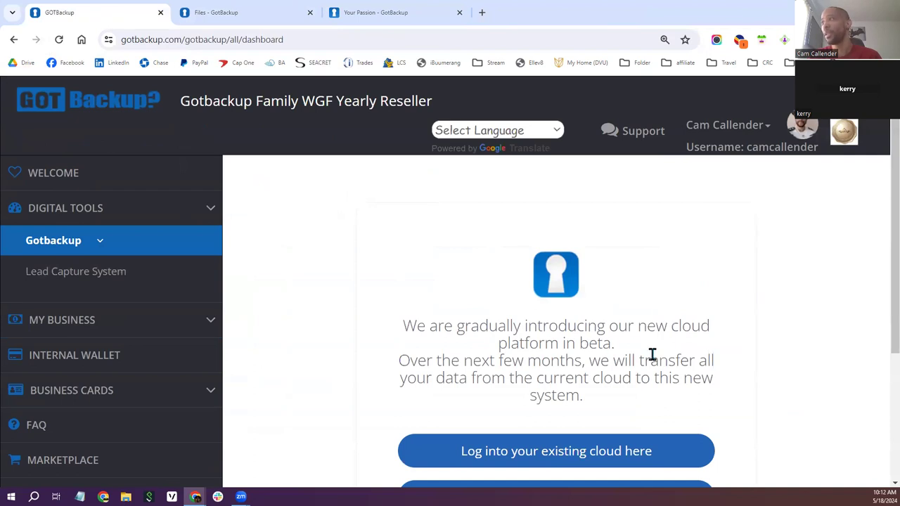
scroll(505, 378, "down", 3)
scroll(587, 198, "up", 1)
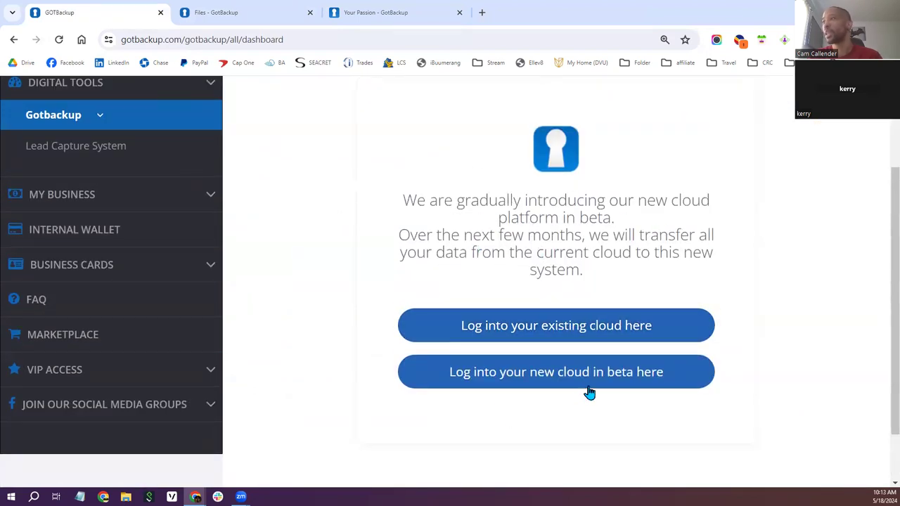
left_click_drag(451, 235, 599, 239)
left_click(570, 243)
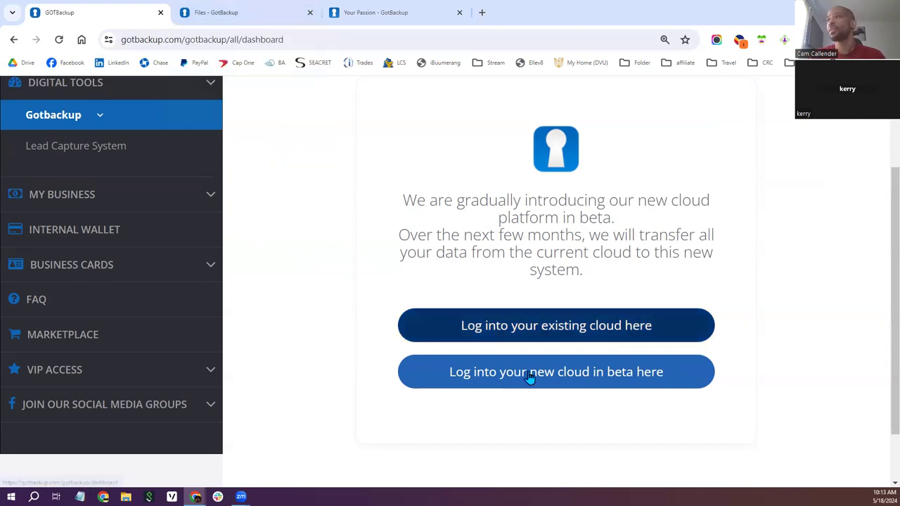
left_click(283, 10)
In the new cloud's Your Passion tab, start a folder upload and cancel it.
left_click(405, 10)
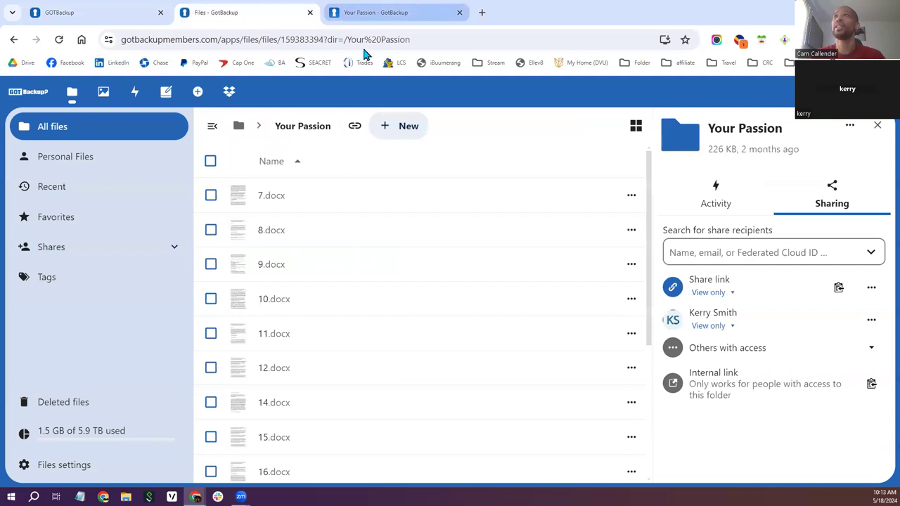
left_click(405, 159)
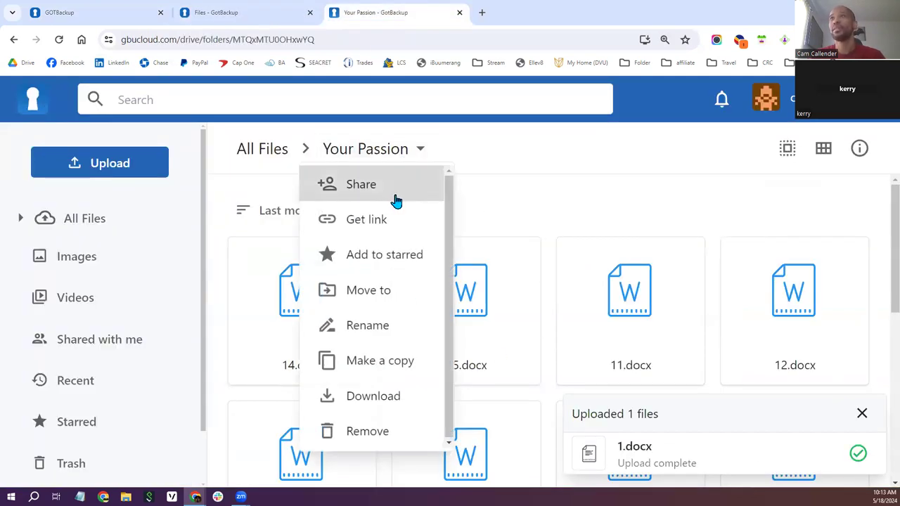
left_click(558, 137)
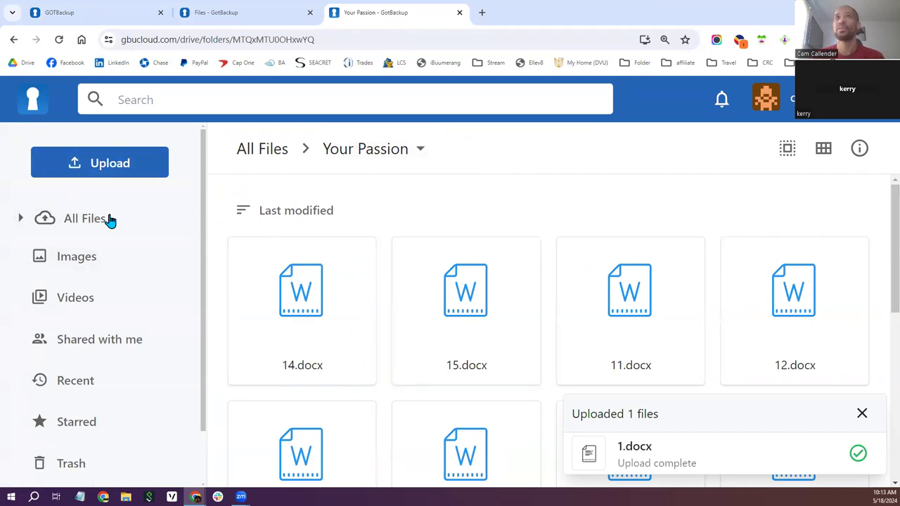
left_click(128, 172)
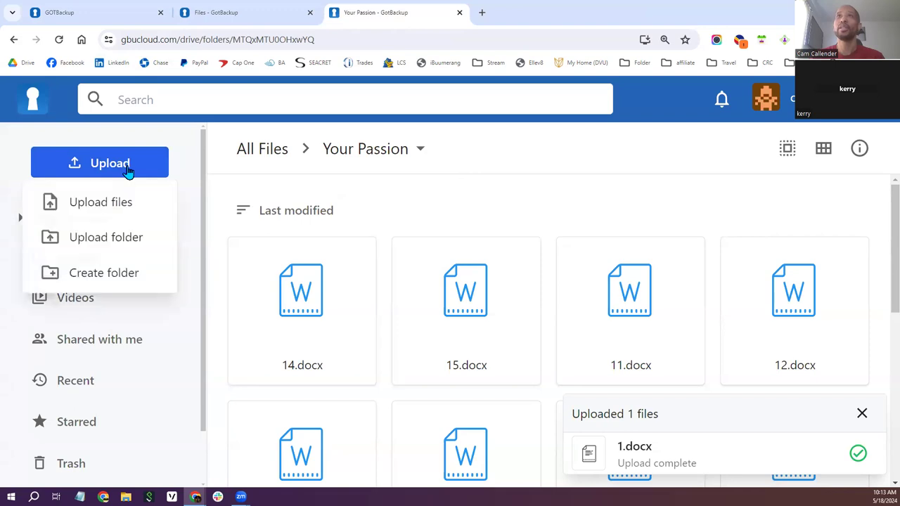
left_click(129, 238)
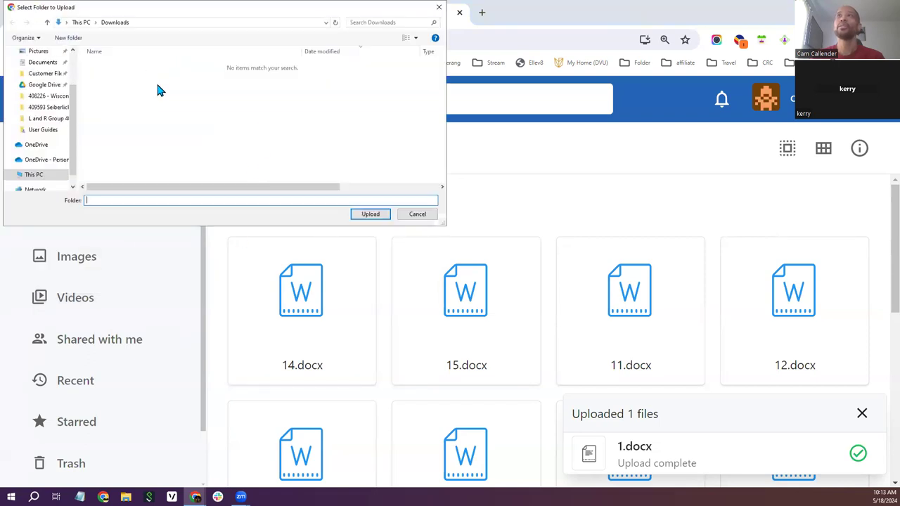
left_click(426, 215)
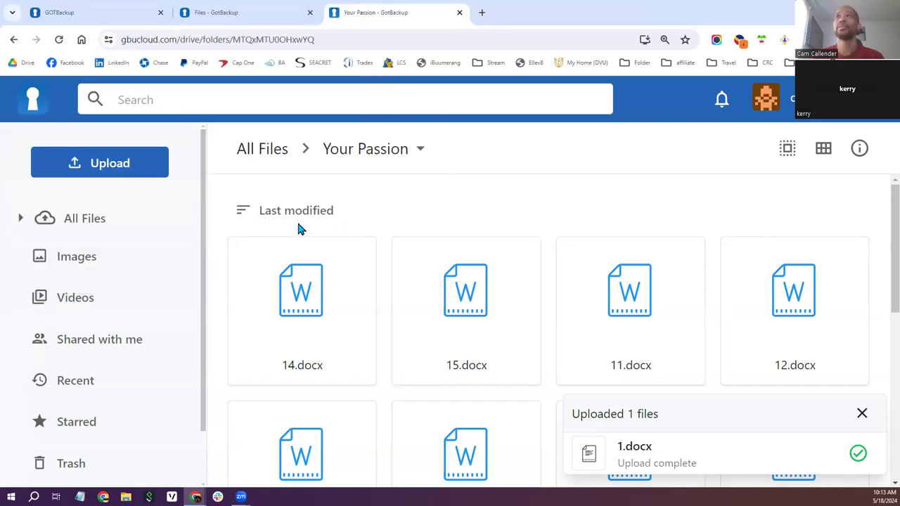
Close the Your Passion folder actions and switch to the original Files - GotBackup tab.
left_click(419, 152)
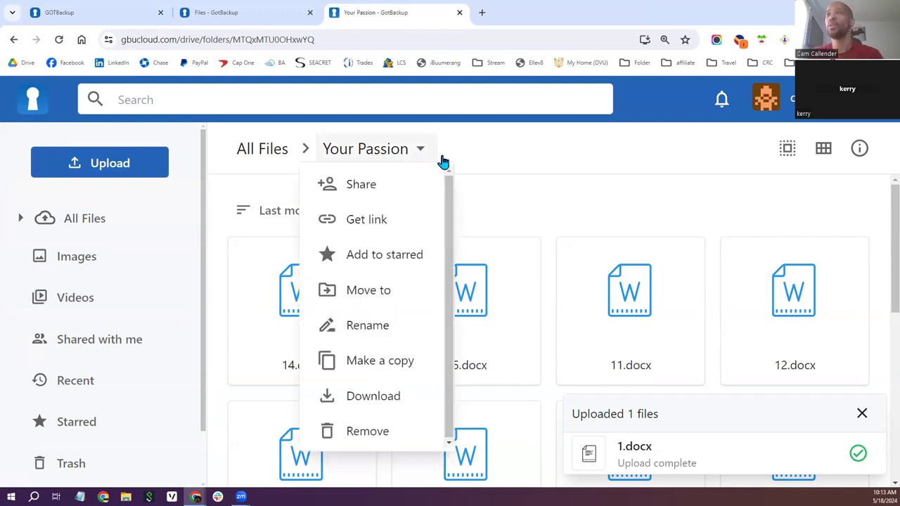
left_click(497, 149)
left_click(420, 152)
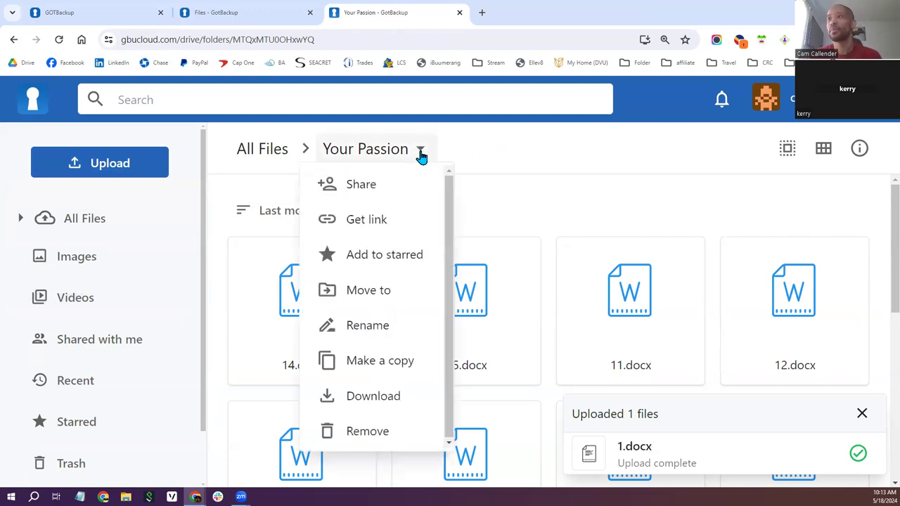
left_click(441, 134)
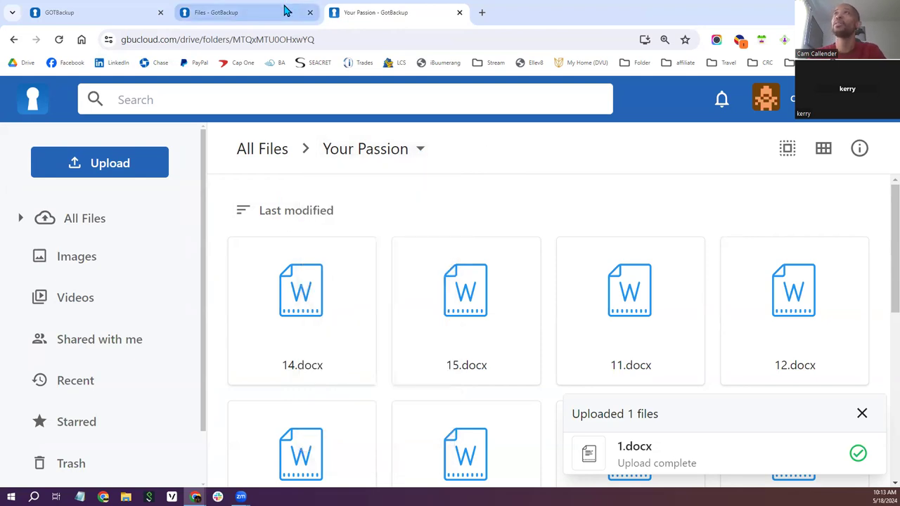
left_click(288, 12)
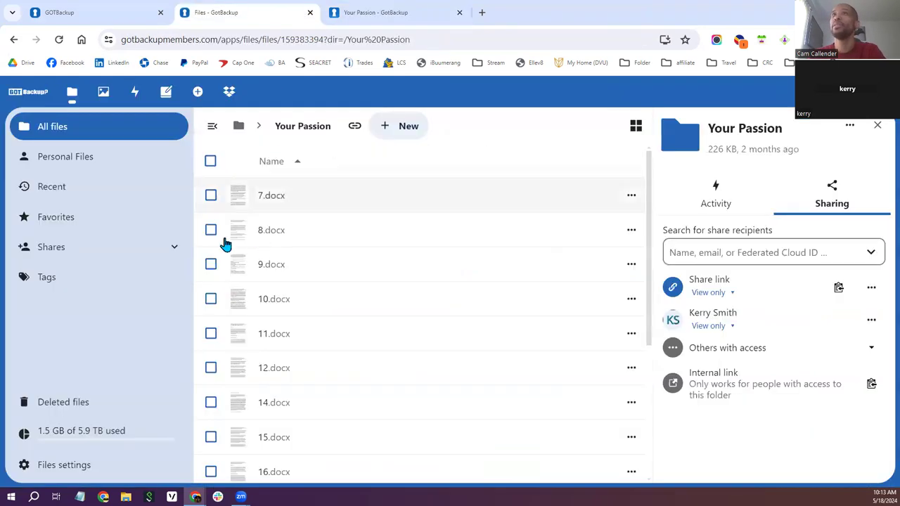
From Personal Files, download the Your Passion folder as Your Passion.zip into Downloads.
left_click(117, 162)
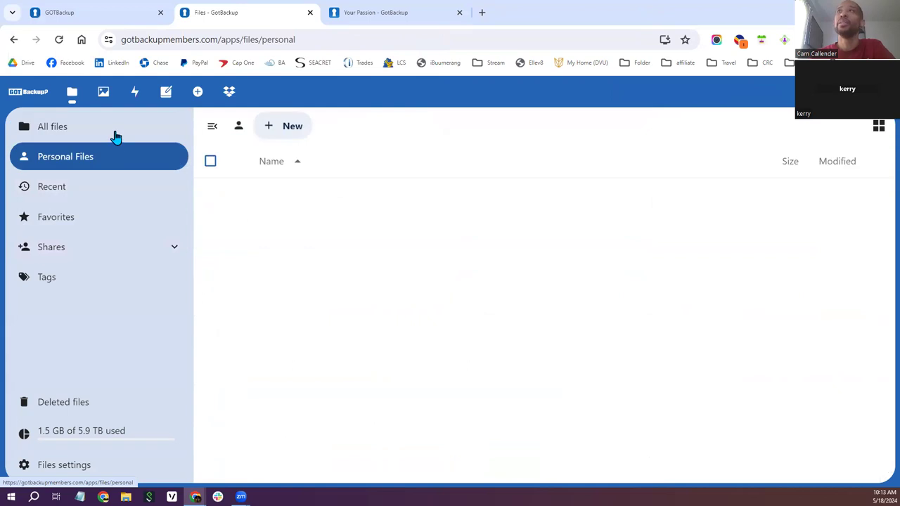
scroll(295, 351, "down", 3)
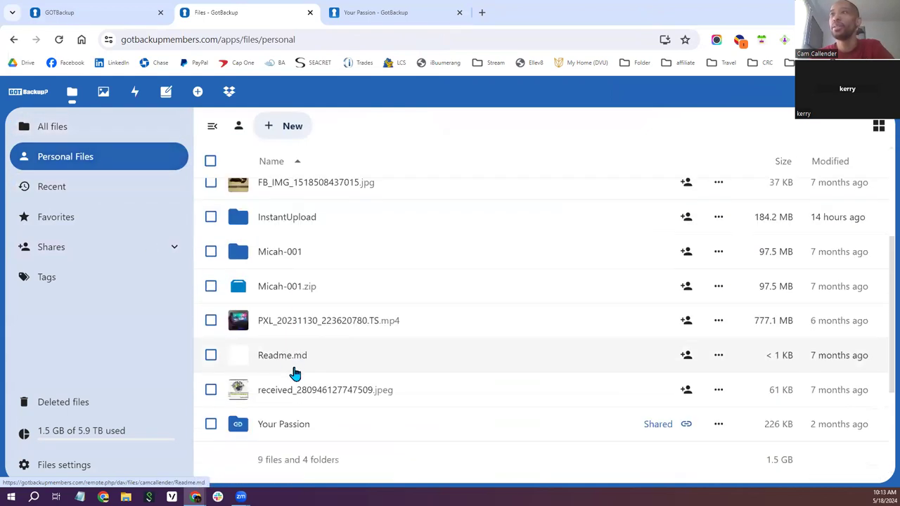
scroll(232, 327, "down", 3)
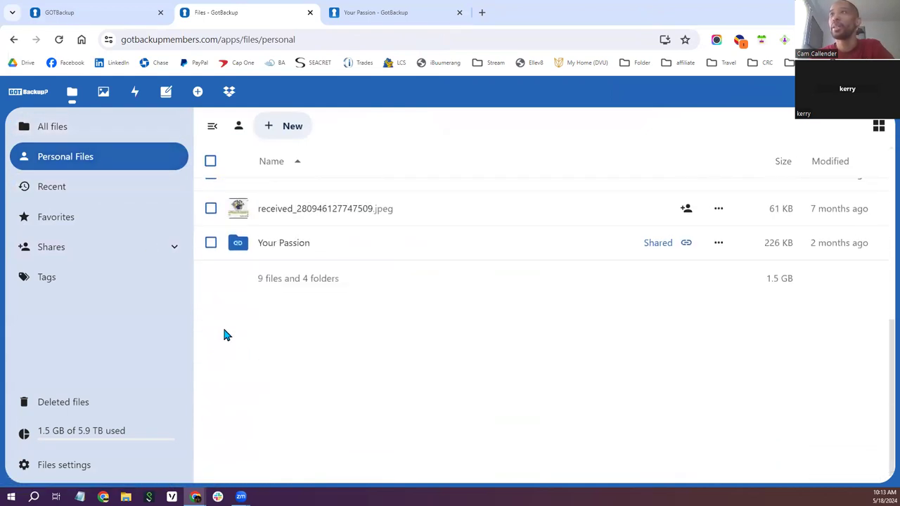
left_click(210, 244)
scroll(257, 312, "up", 5)
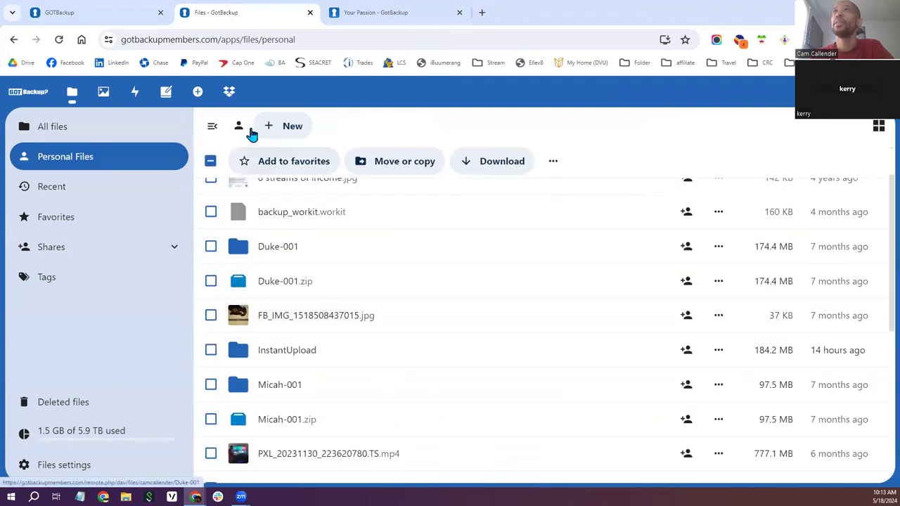
left_click(492, 163)
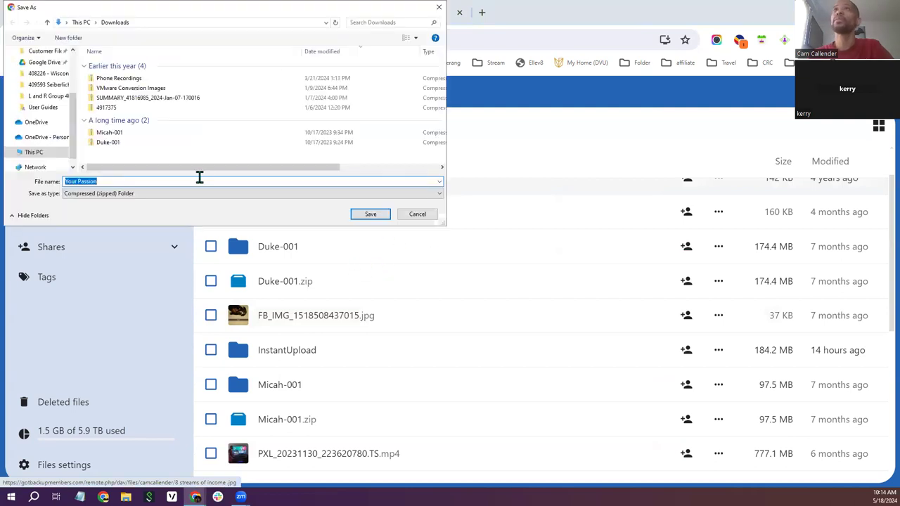
left_click(371, 215)
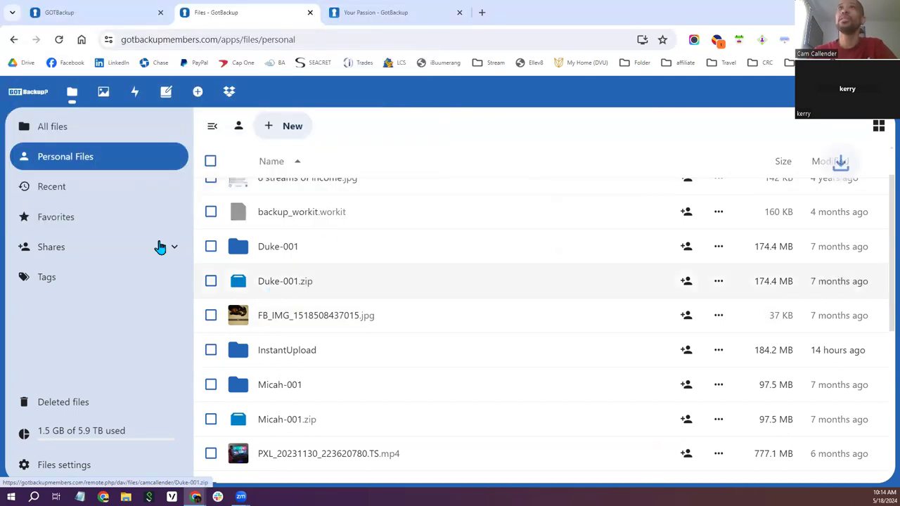
left_click(391, 10)
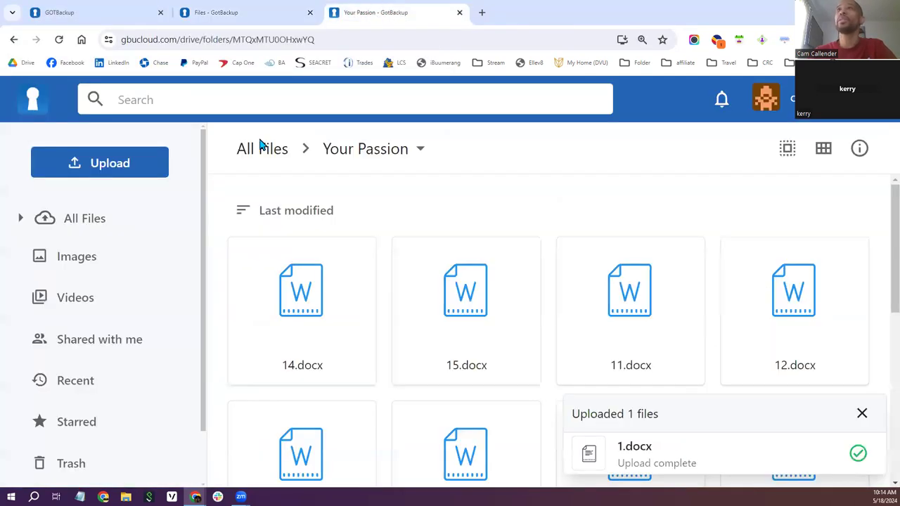
Start a folder upload from Downloads, then cancel it.
left_click(132, 172)
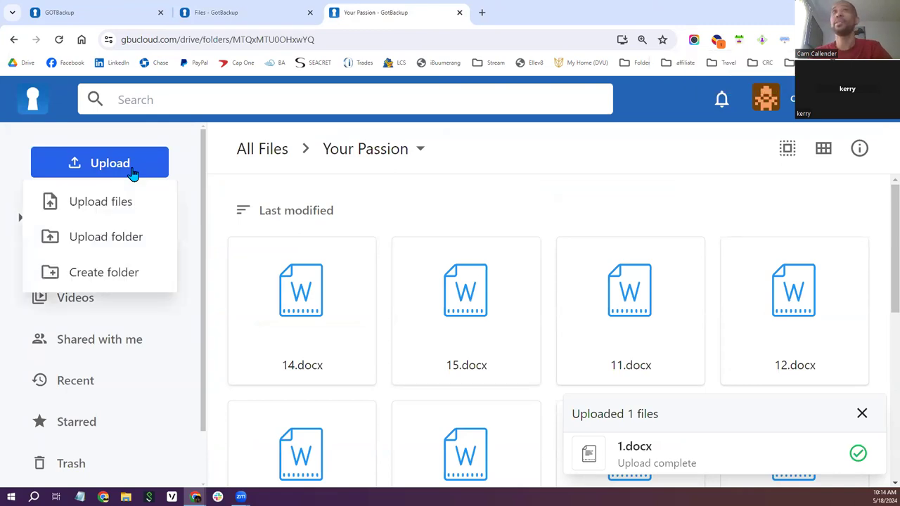
left_click(132, 238)
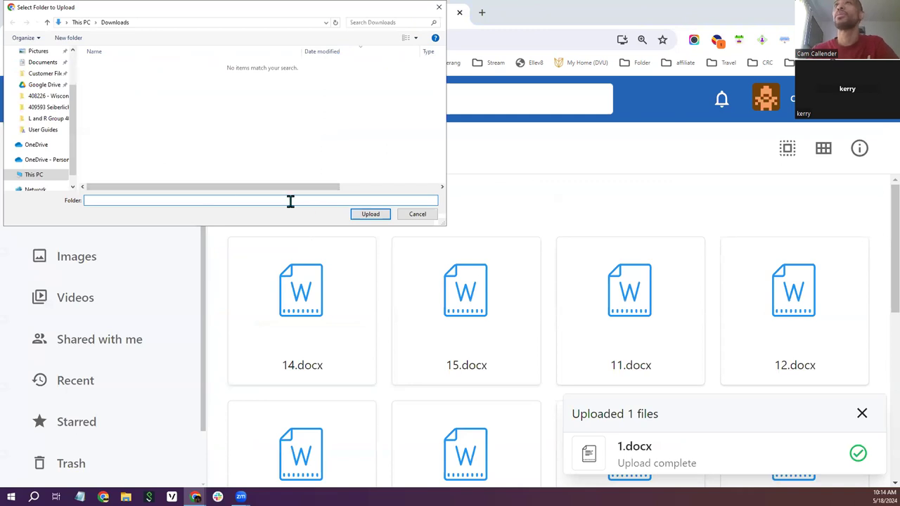
scroll(60, 115, "up", 2)
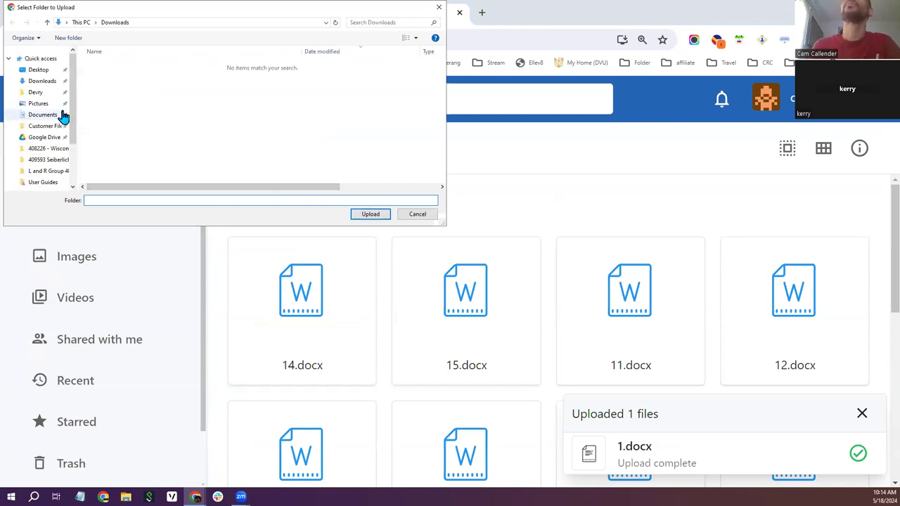
left_click(42, 81)
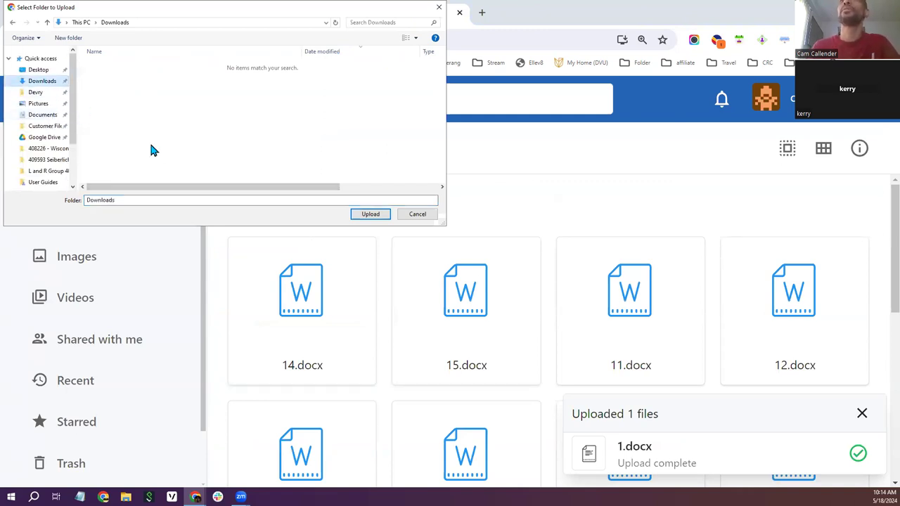
left_click(420, 214)
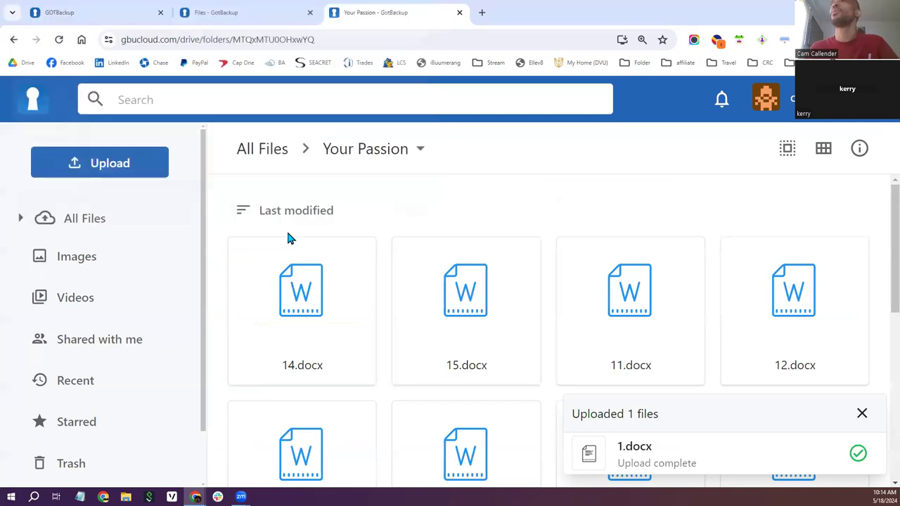
Upload the Your Passion zip from Downloads as an individual file.
left_click(143, 175)
left_click(148, 204)
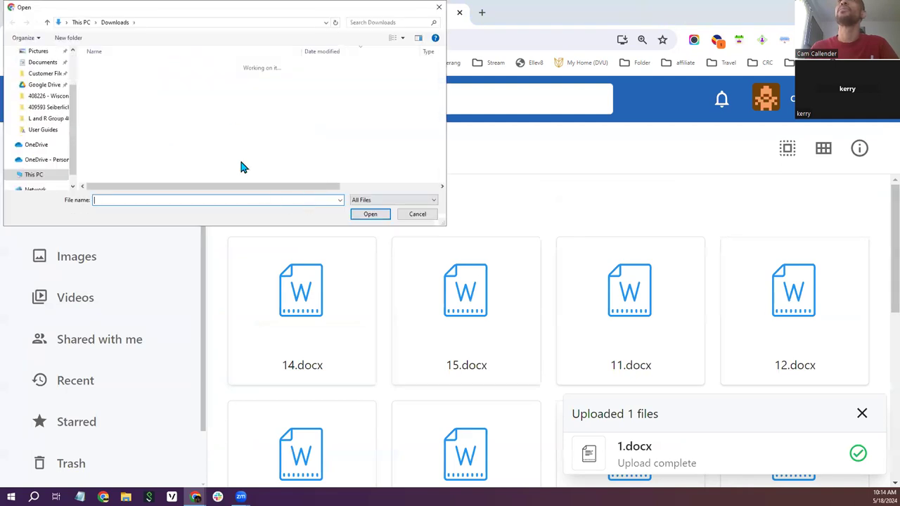
left_click(201, 78)
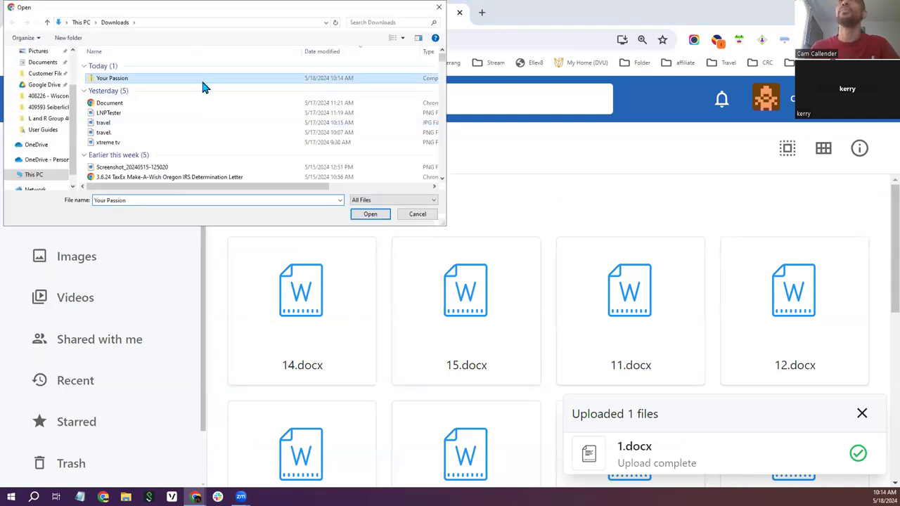
left_click(369, 214)
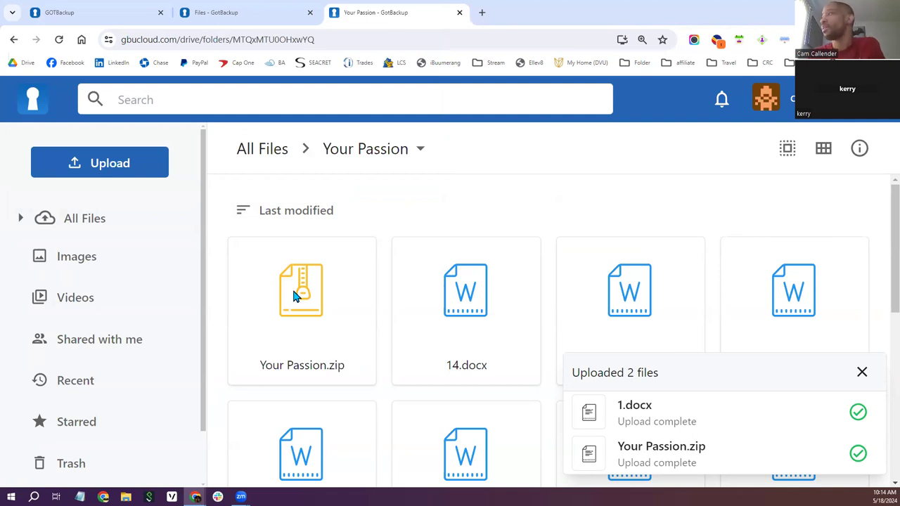
Preview Your Passion.zip, cancel its download's Save As prompt, and return to the older file list.
double_click(318, 307)
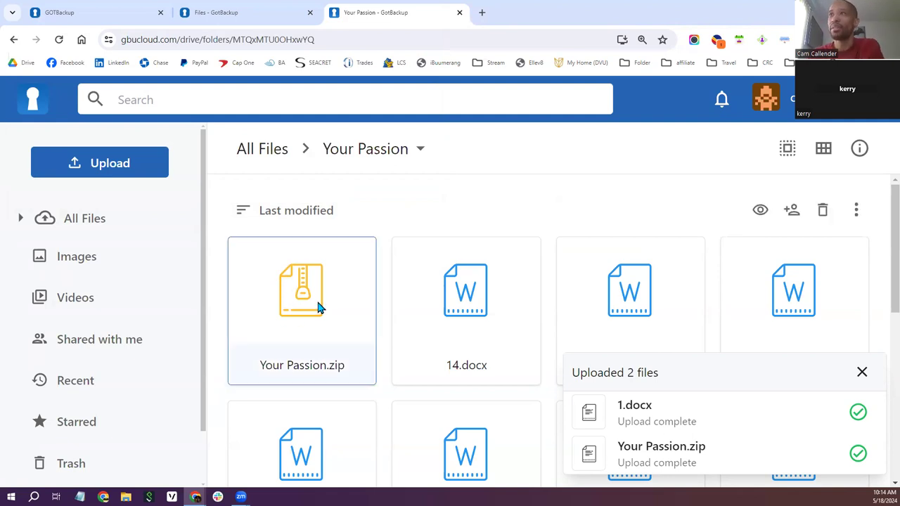
left_click(461, 325)
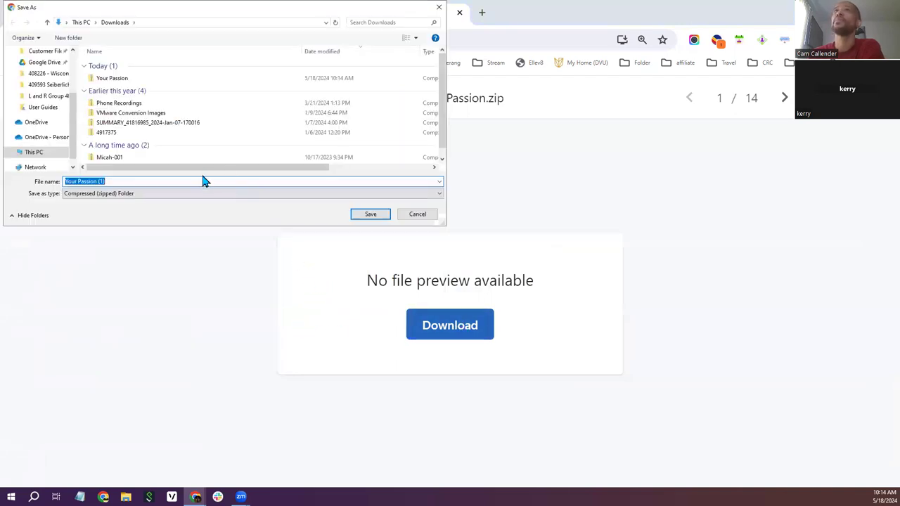
left_click(317, 196)
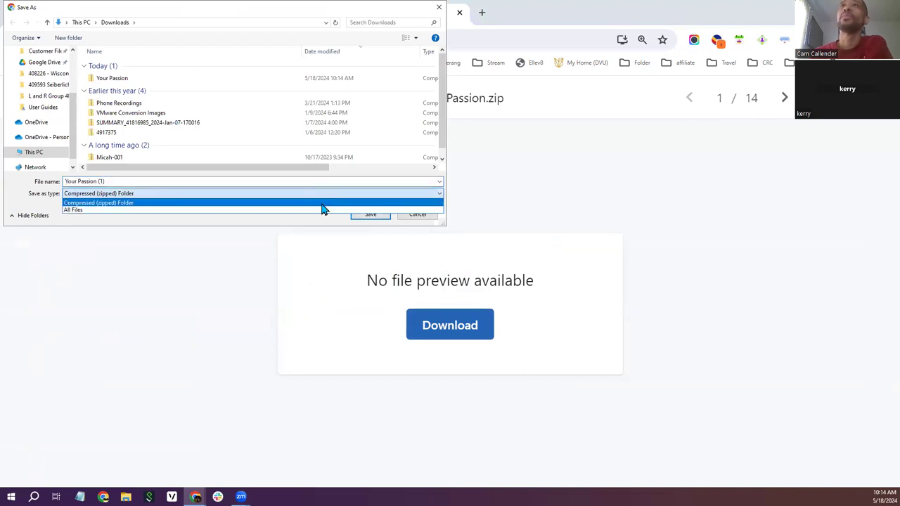
left_click(417, 215)
left_click(416, 215)
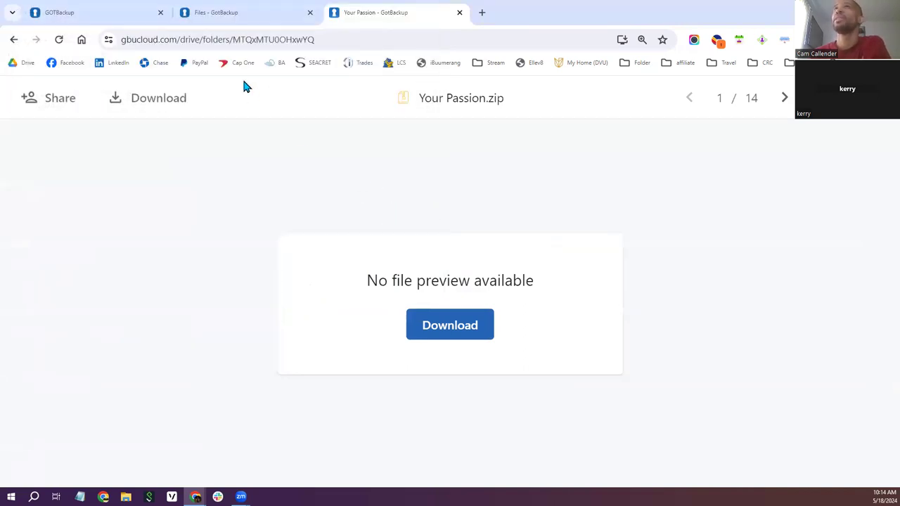
left_click(157, 101)
left_click(255, 7)
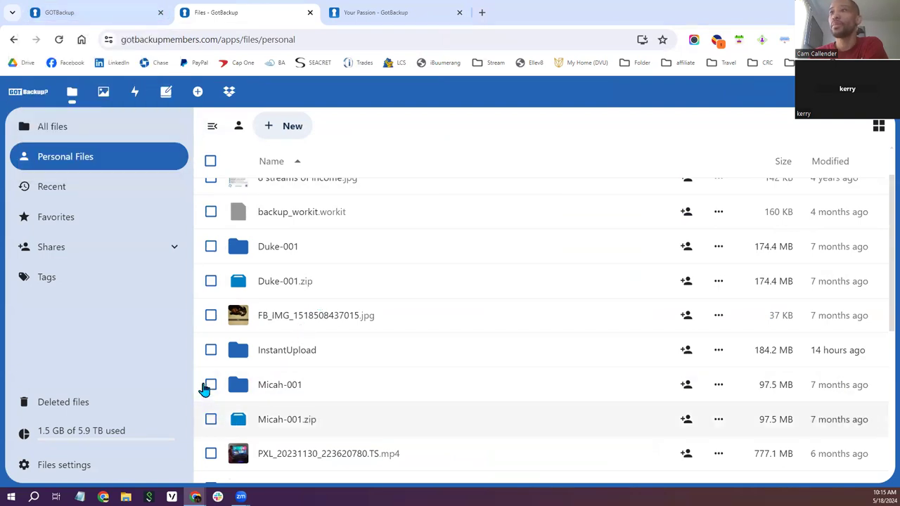
Open the older cloud's Your Passion folder and select all its .docx files without deleting.
scroll(241, 387, "down", 4)
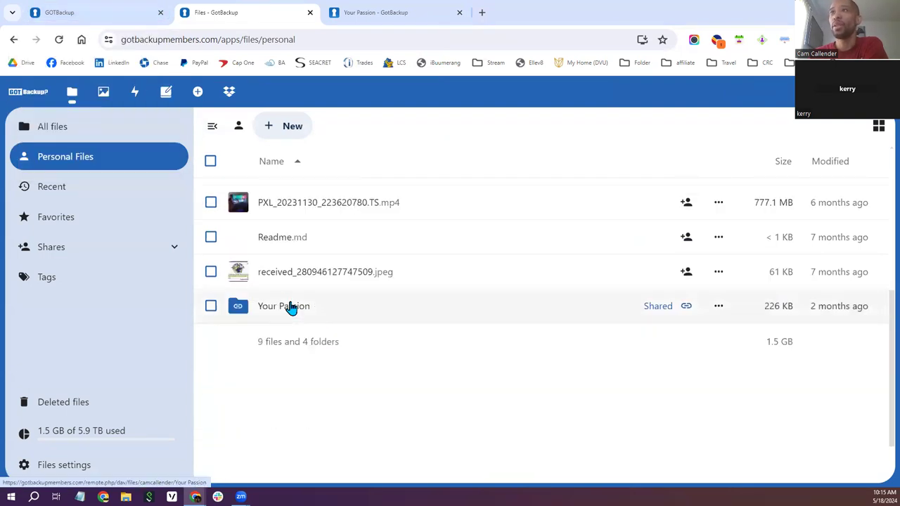
left_click(291, 307)
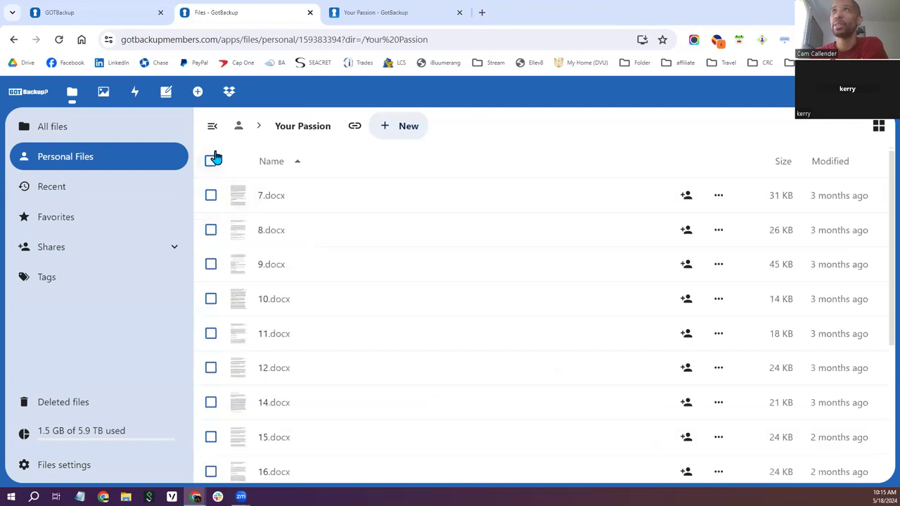
left_click(211, 161)
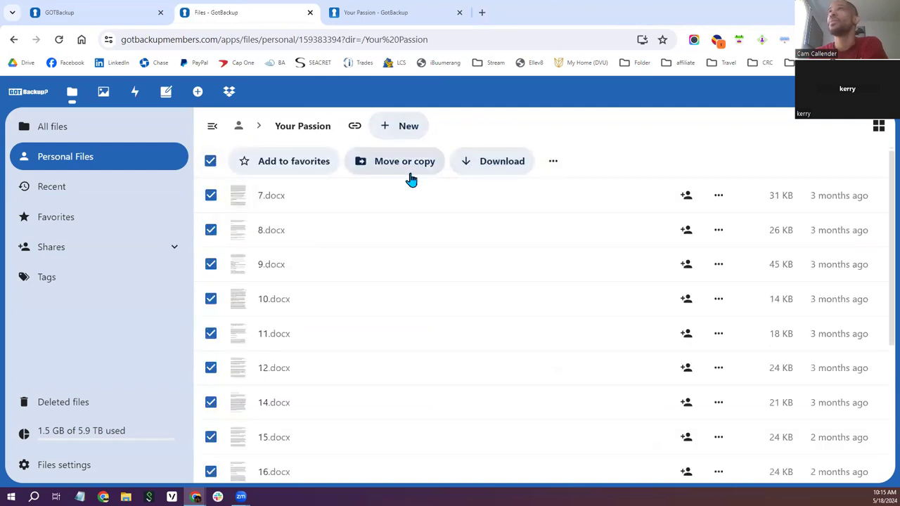
left_click(552, 162)
left_click(554, 165)
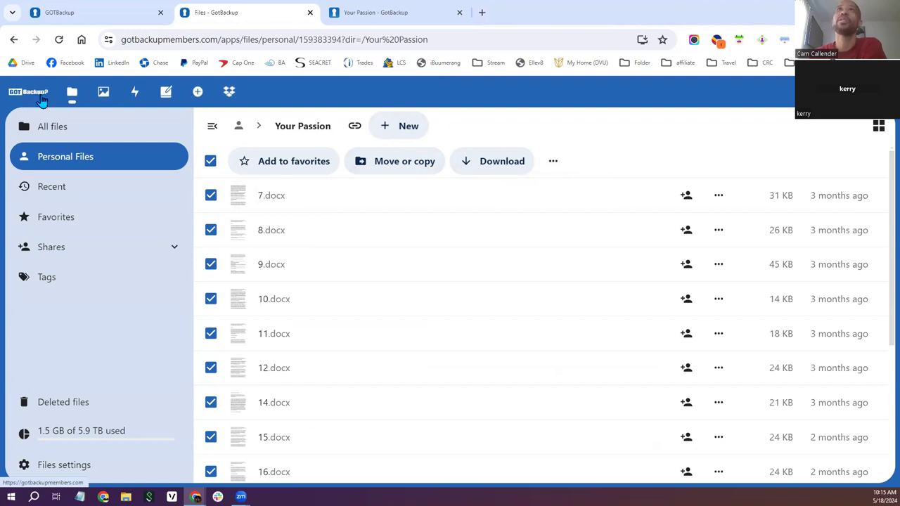
left_click(371, 11)
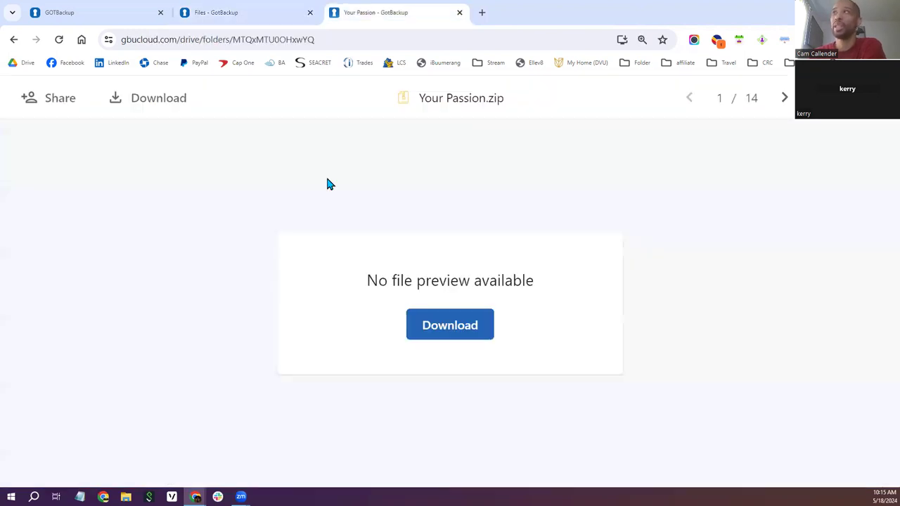
Close the Your Passion.zip preview, reopen Your Passion from All Files, and show its folder actions.
left_click(872, 98)
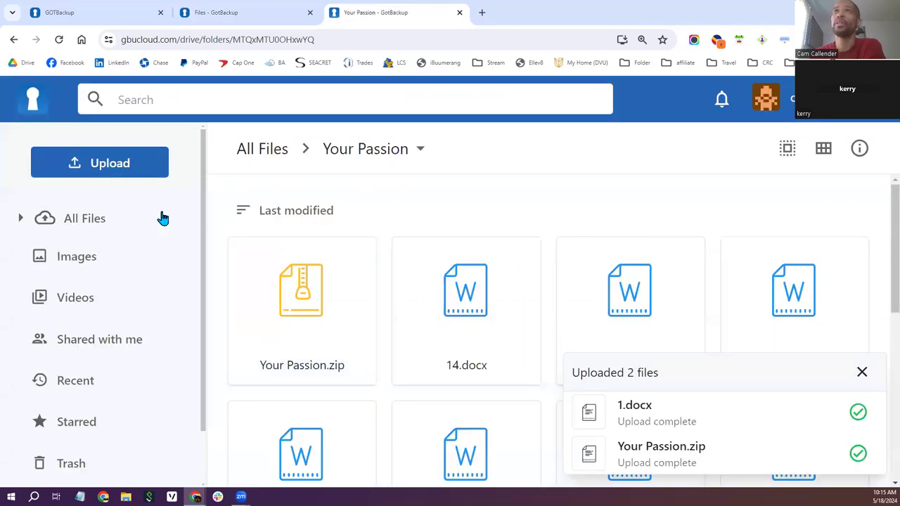
left_click(115, 223)
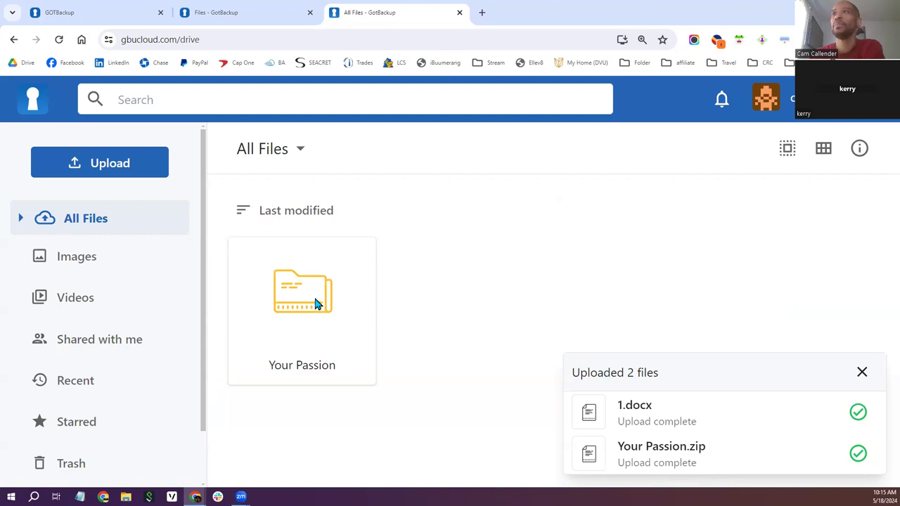
double_click(314, 304)
left_click(408, 161)
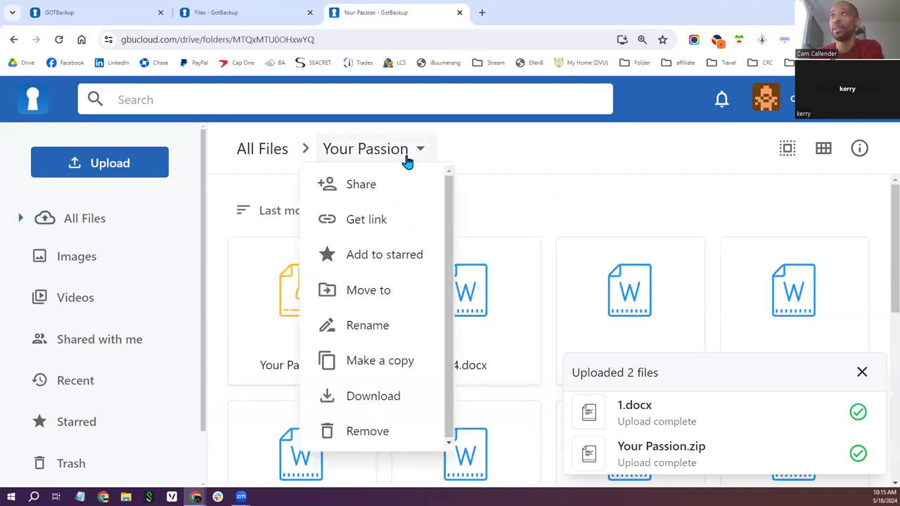
Get a shareable link for Your Passion and save its link settings.
left_click(408, 224)
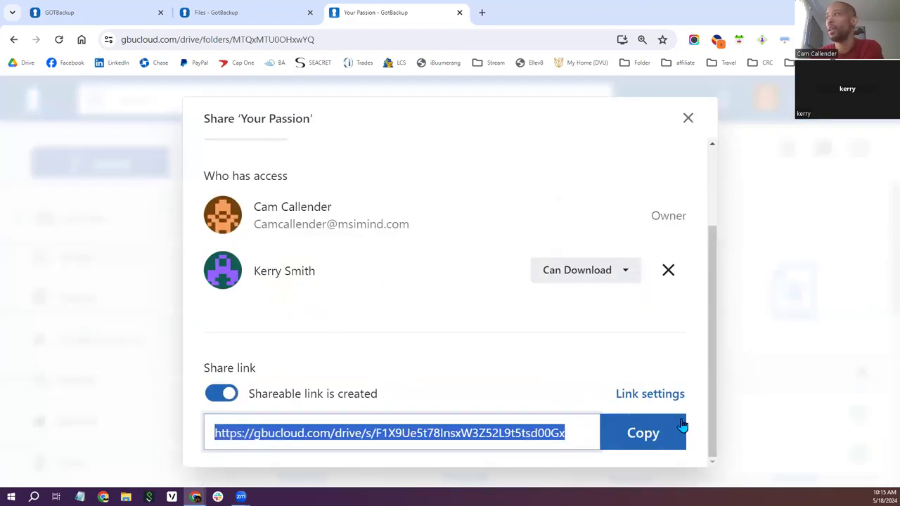
left_click(655, 396)
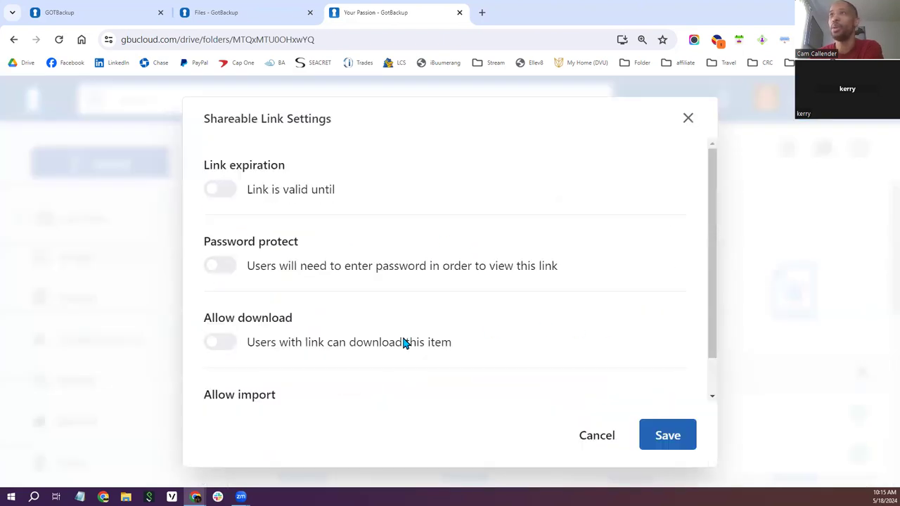
scroll(390, 343, "down", 1)
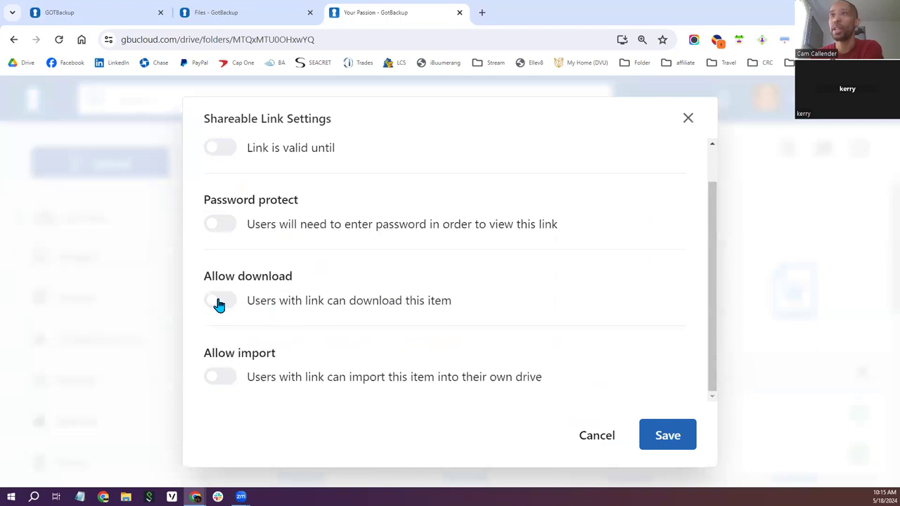
scroll(352, 336, "up", 1)
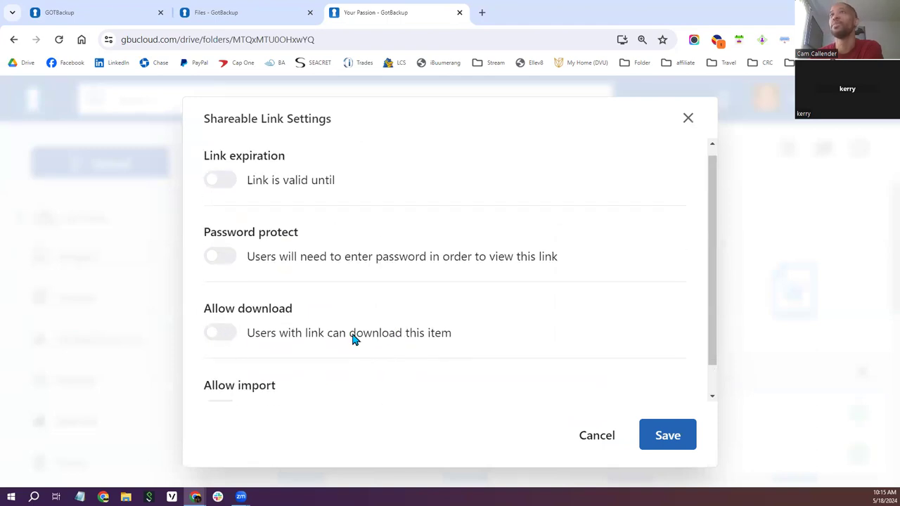
left_click(656, 435)
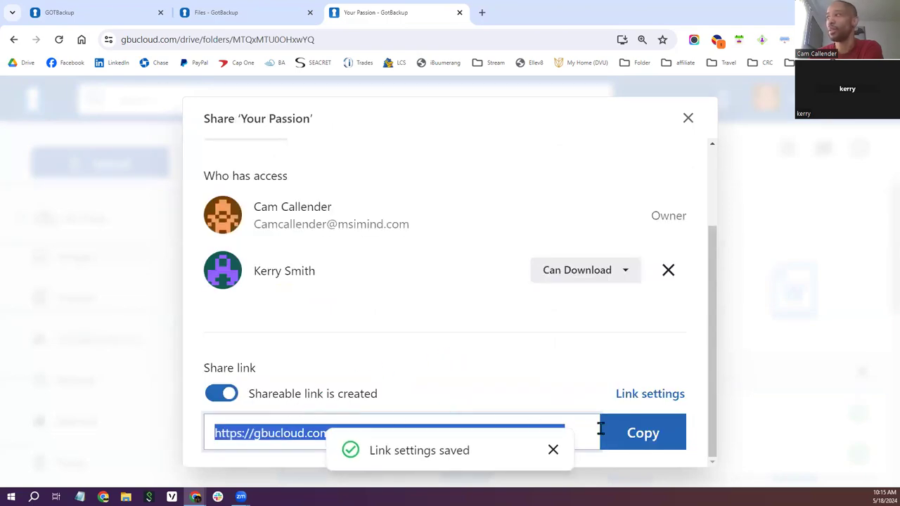
Toggle the folder's shareable link off, back on, and off again.
left_click(229, 397)
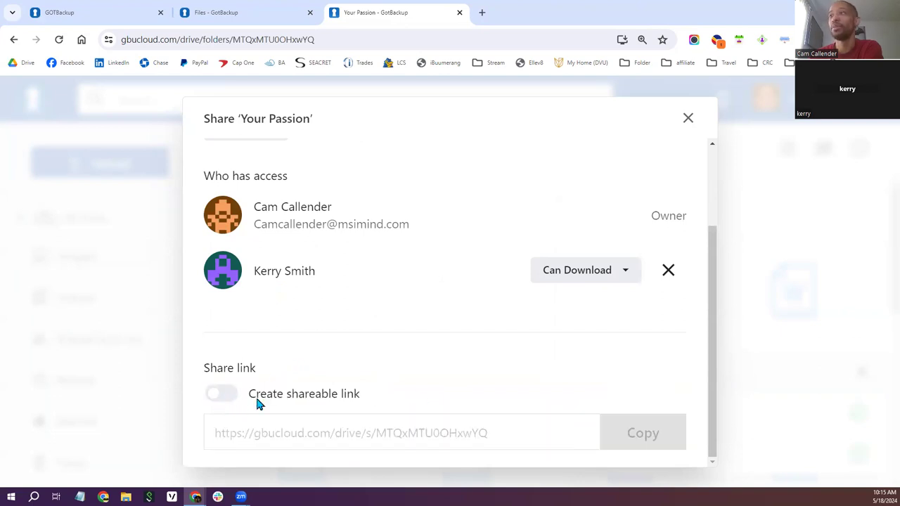
left_click(214, 400)
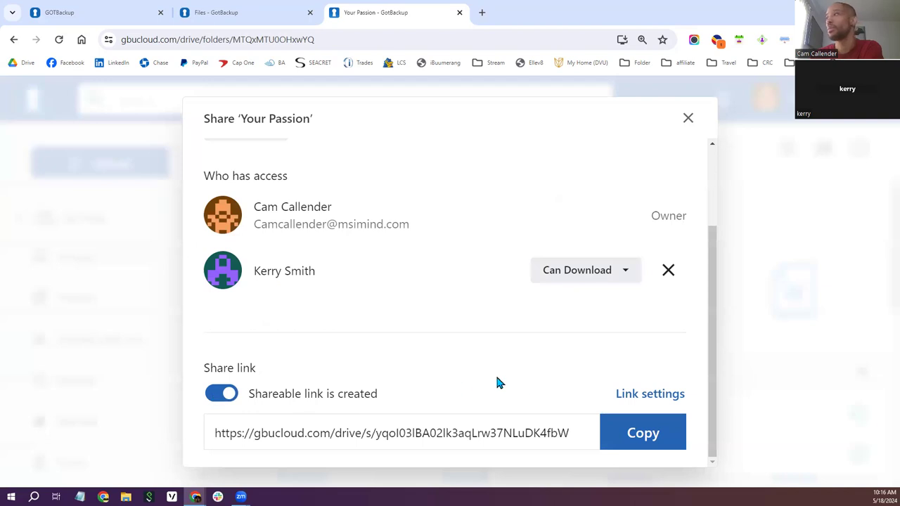
left_click(221, 396)
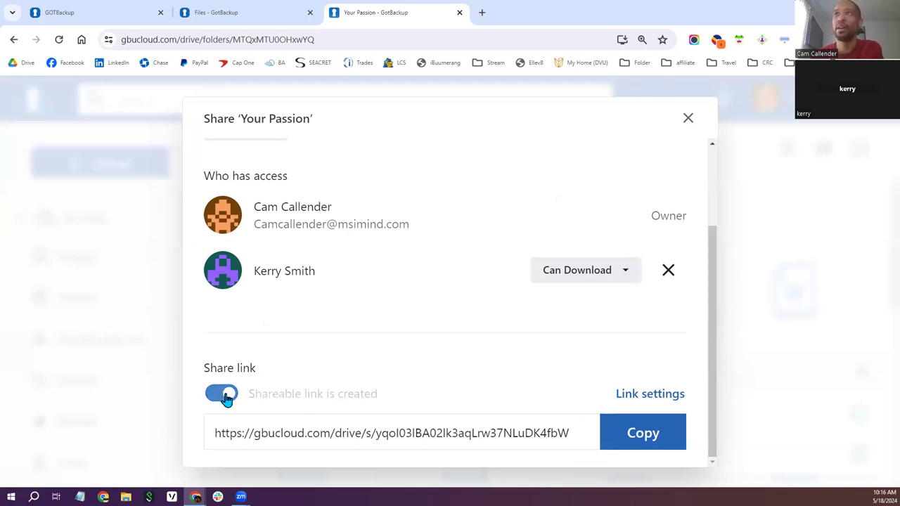
scroll(318, 278, "up", 3)
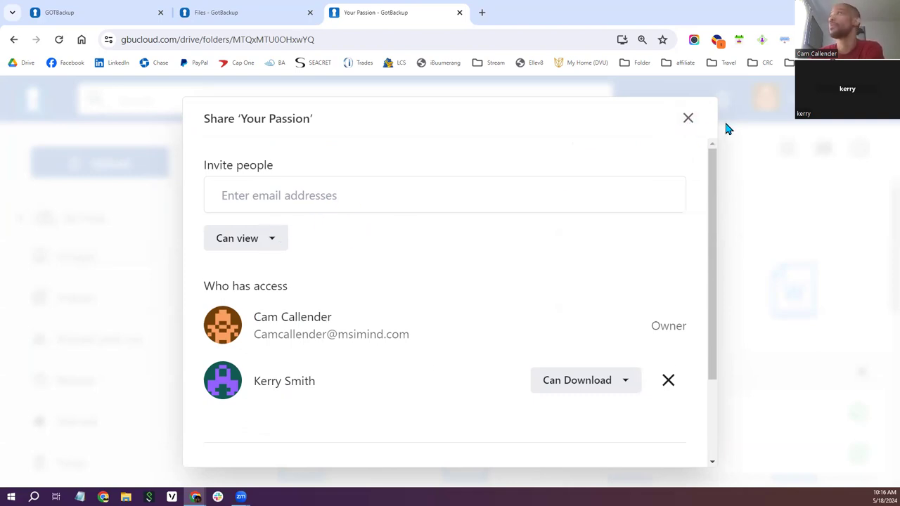
Reopen sharing for Your Passion and set new invitees' permission to Can Download.
left_click(694, 119)
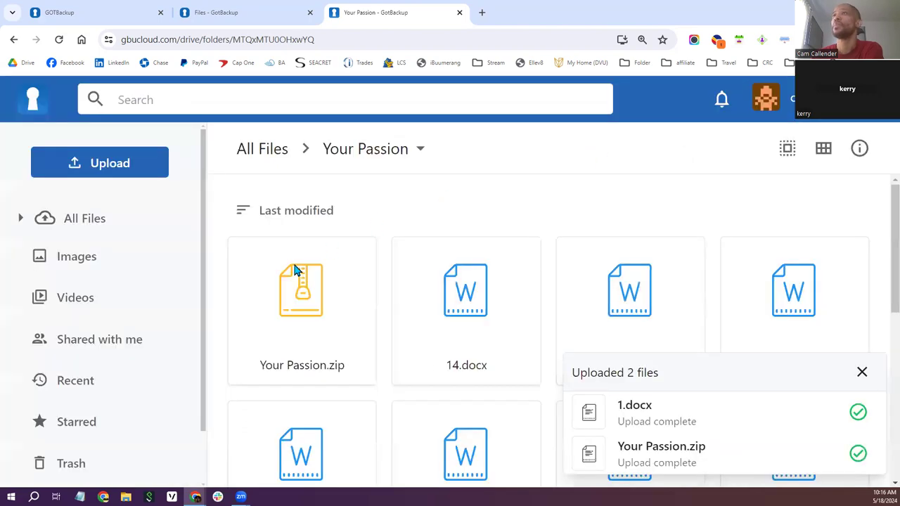
left_click(378, 149)
left_click(375, 184)
left_click(250, 244)
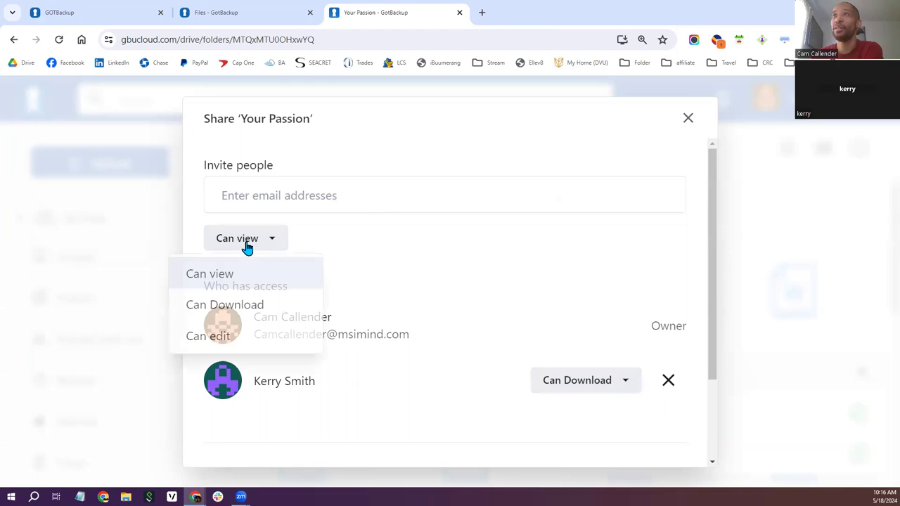
left_click(260, 305)
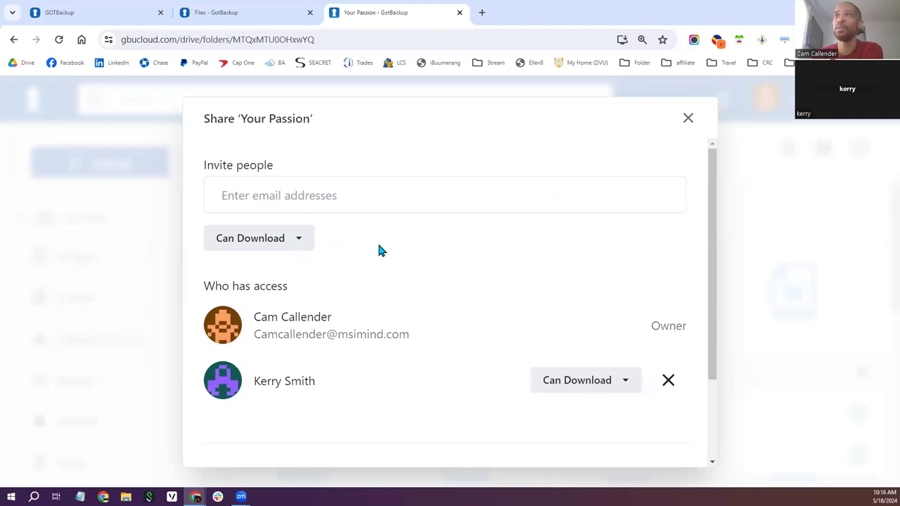
Switch the shared collaborator to Can view, then restore Can Download.
left_click(343, 198)
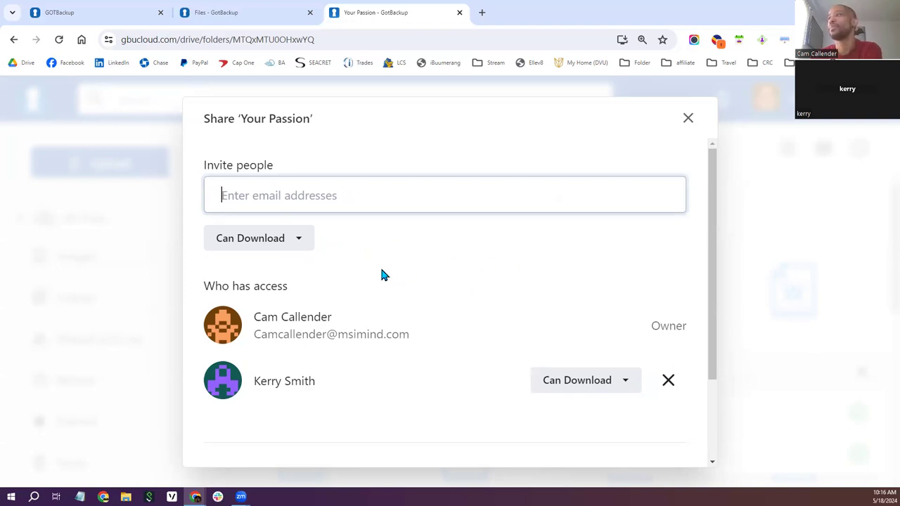
scroll(373, 269, "down", 1)
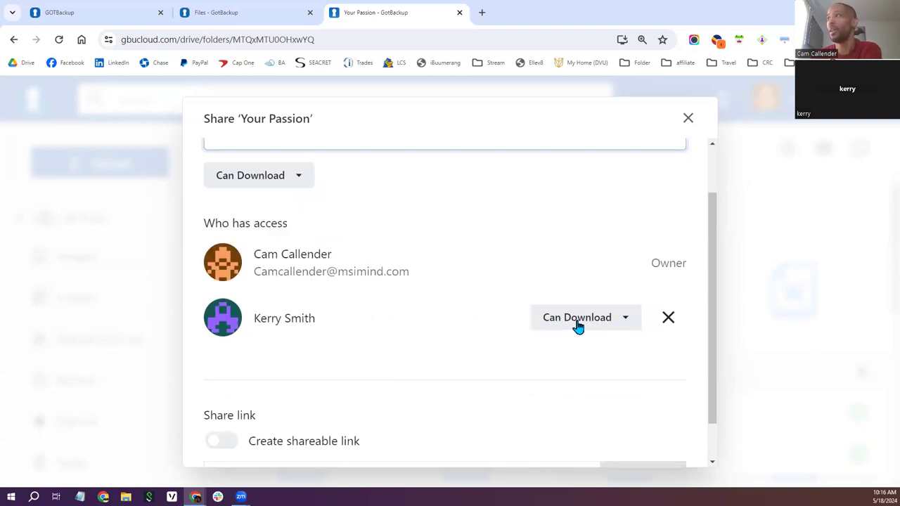
left_click(624, 324)
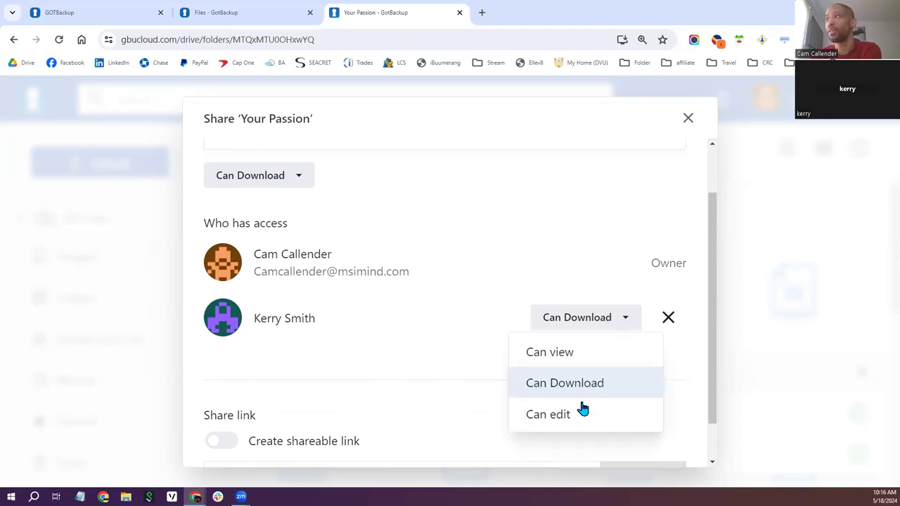
left_click(595, 355)
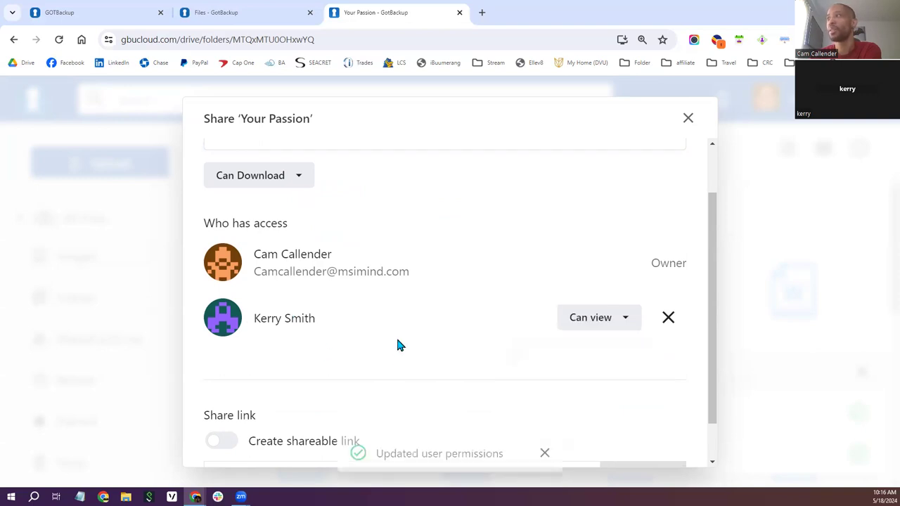
left_click(615, 324)
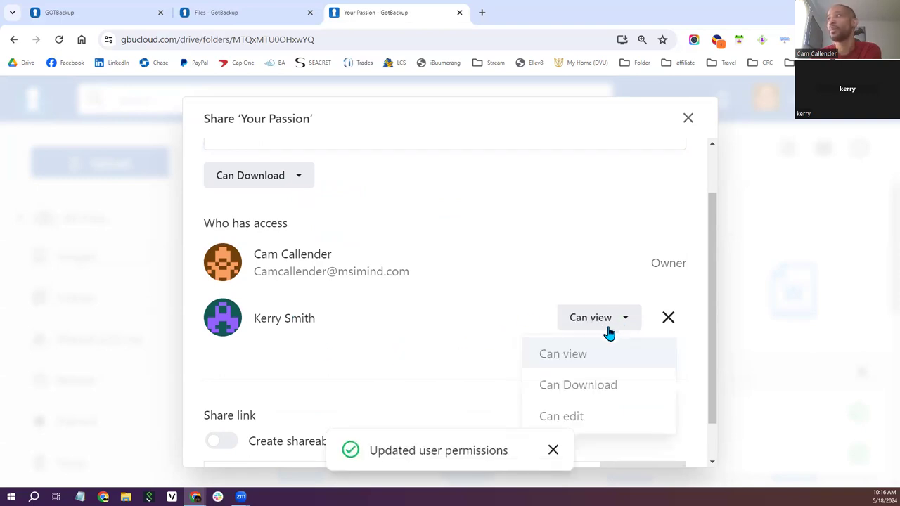
left_click(600, 384)
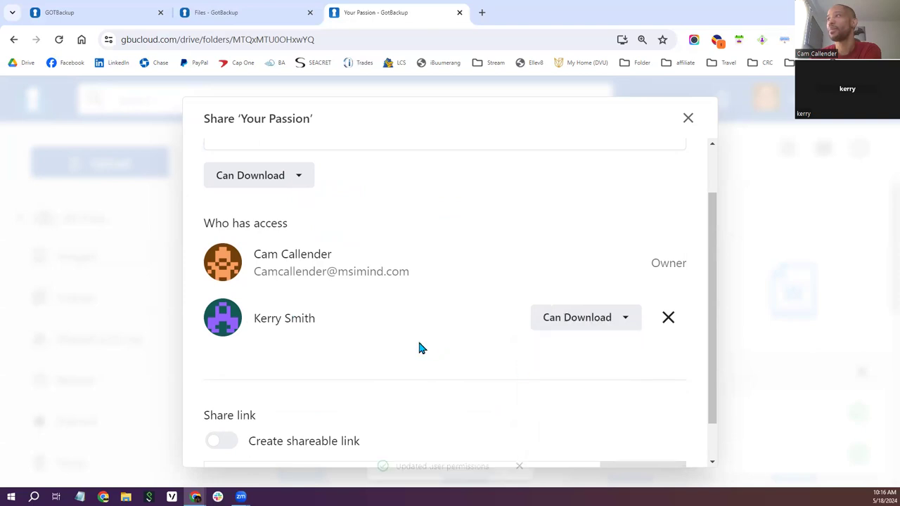
Try Can view once more, settle on Can Download, and close the sharing settings.
left_click(588, 324)
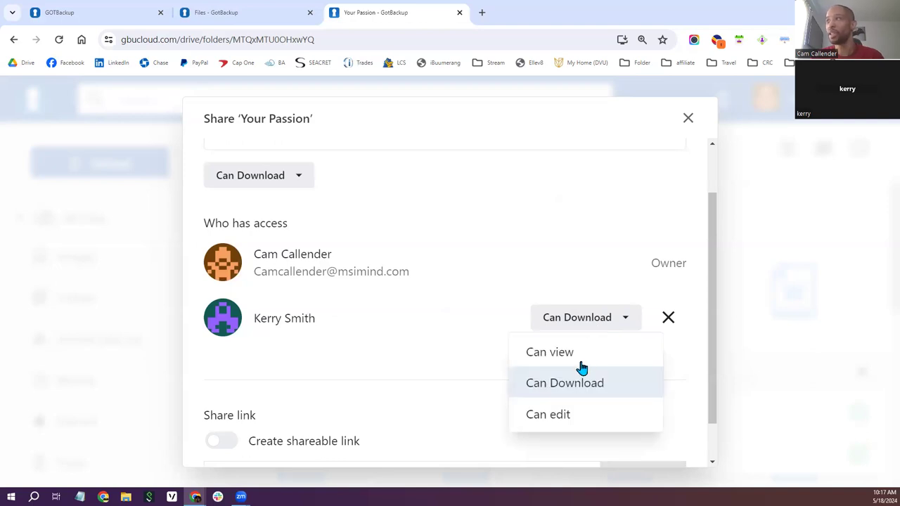
left_click(571, 359)
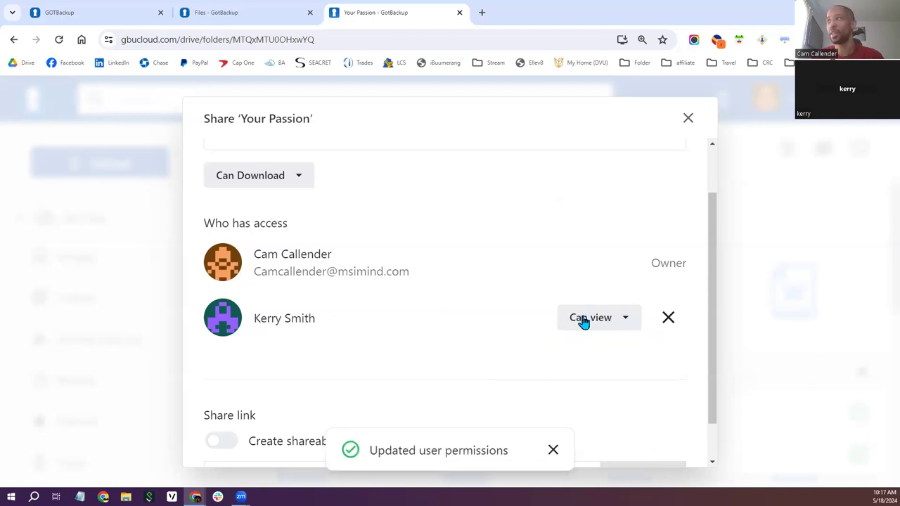
left_click(594, 323)
left_click(603, 378)
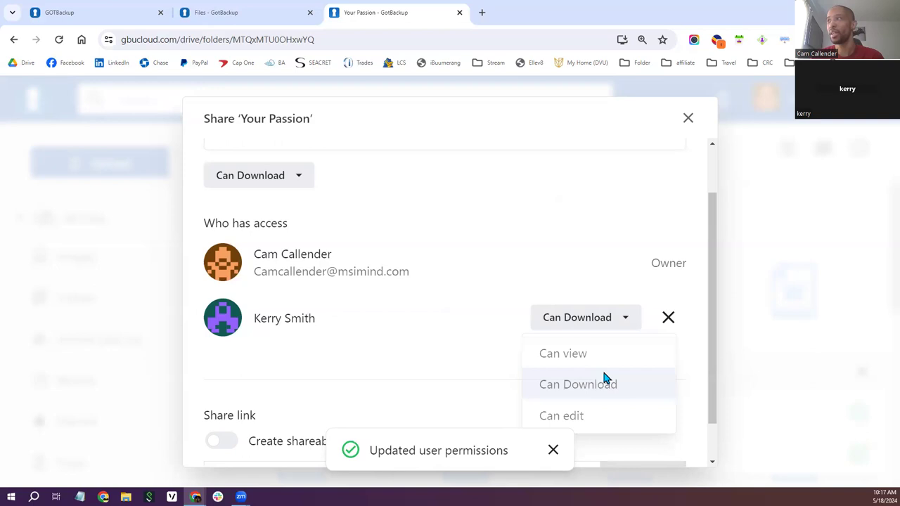
left_click(613, 317)
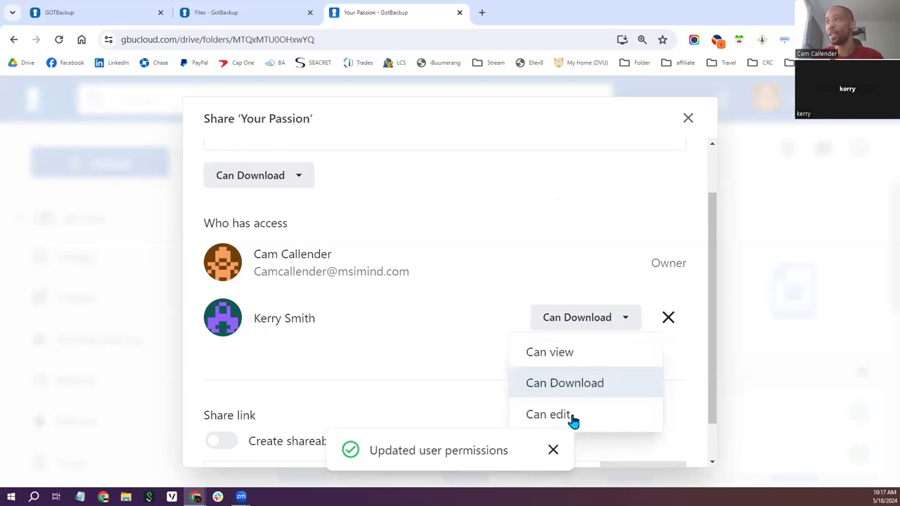
left_click(429, 319)
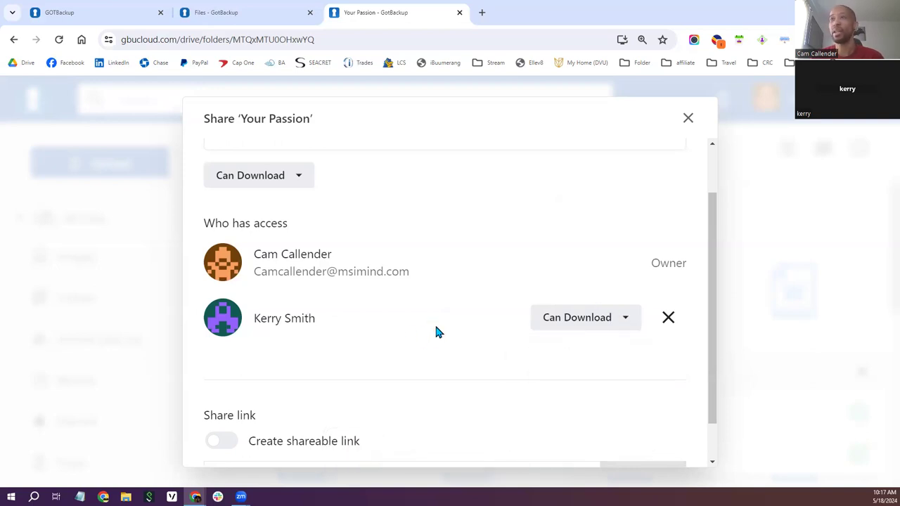
left_click(540, 317)
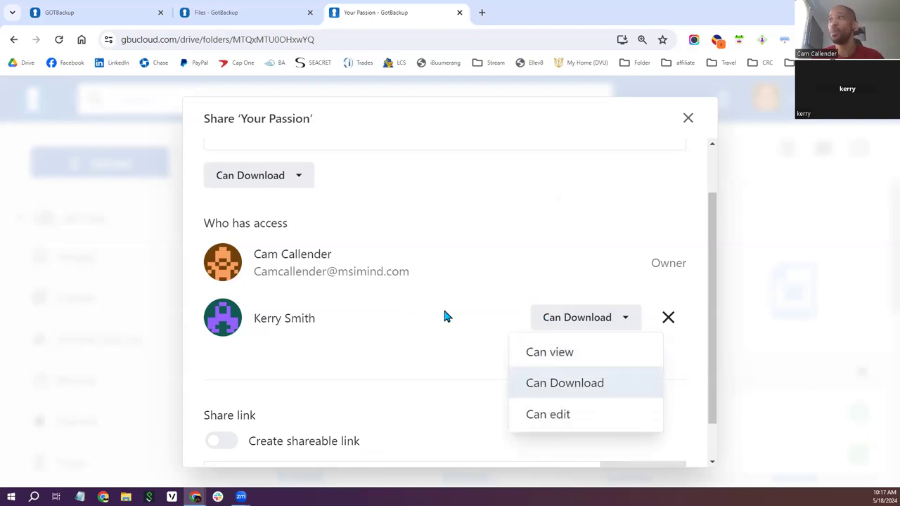
left_click(444, 317)
scroll(341, 291, "up", 2)
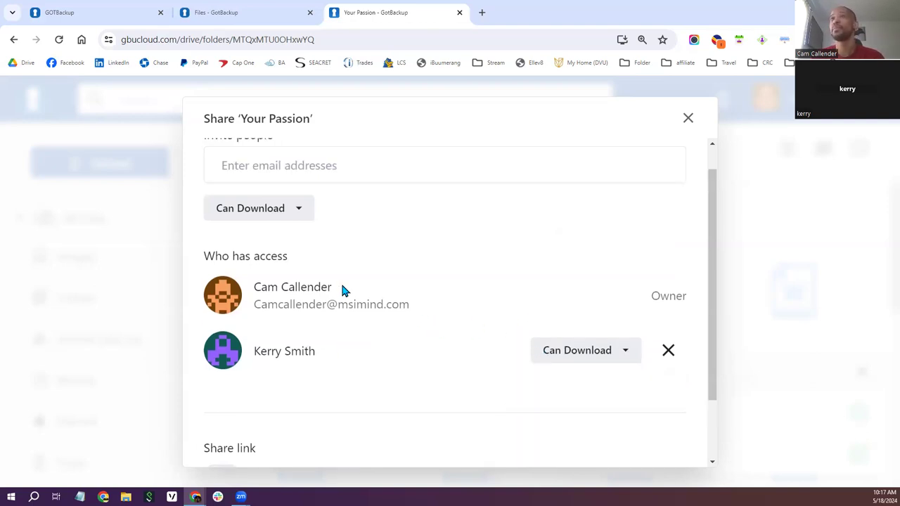
scroll(363, 309, "down", 2)
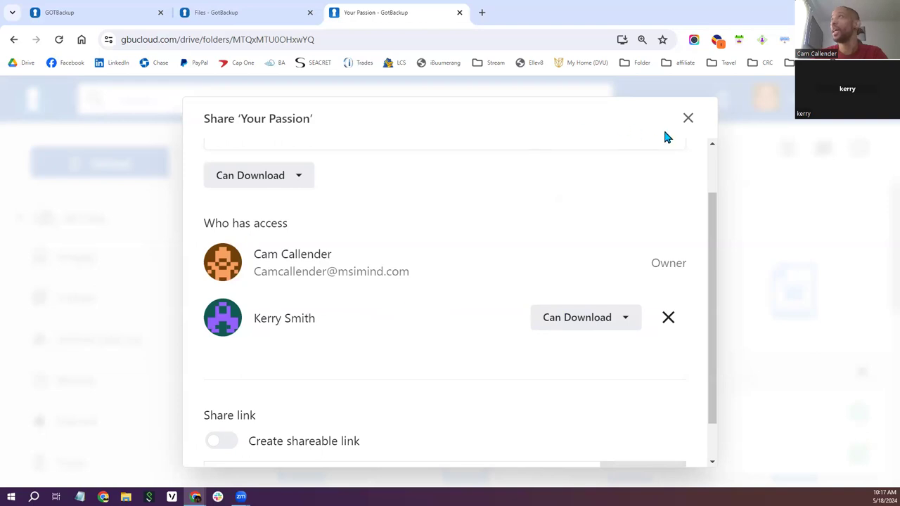
left_click(687, 118)
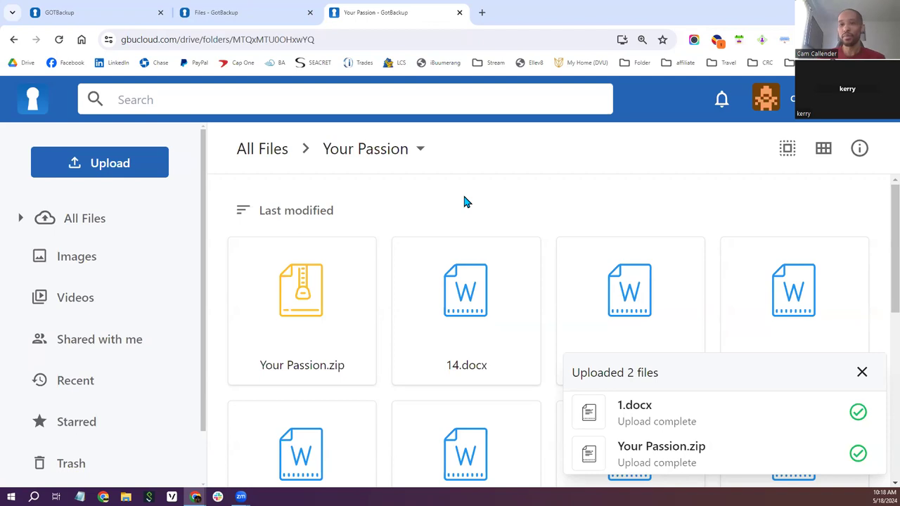
Check the old cloud and dashboard tabs, then open the upload file picker in Your Passion.
left_click(279, 10)
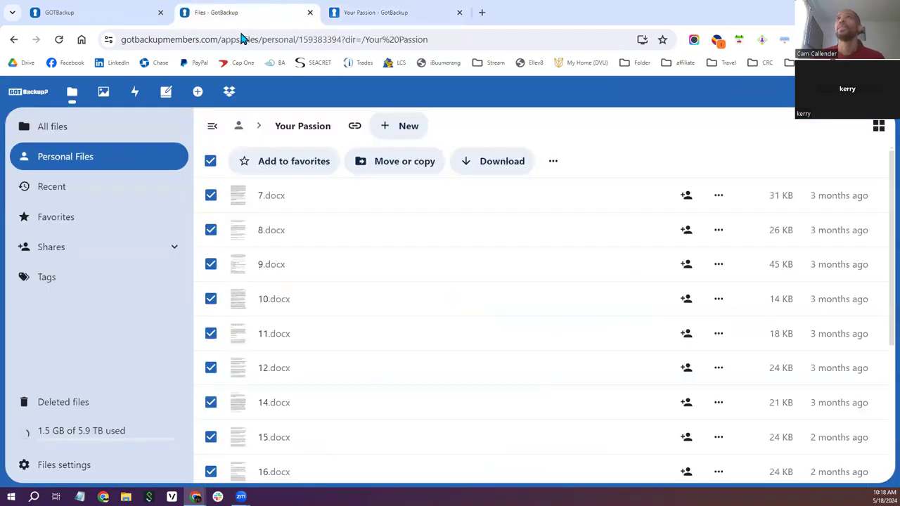
left_click(91, 10)
left_click(370, 9)
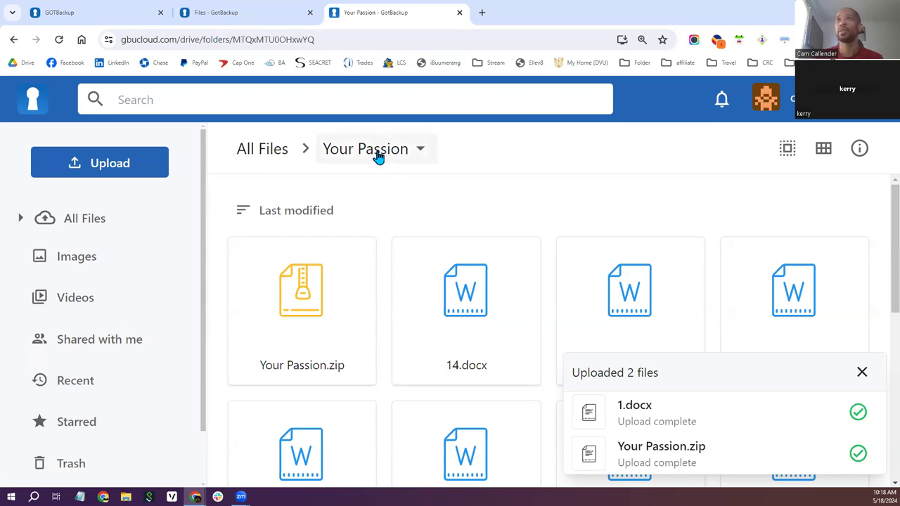
left_click(129, 168)
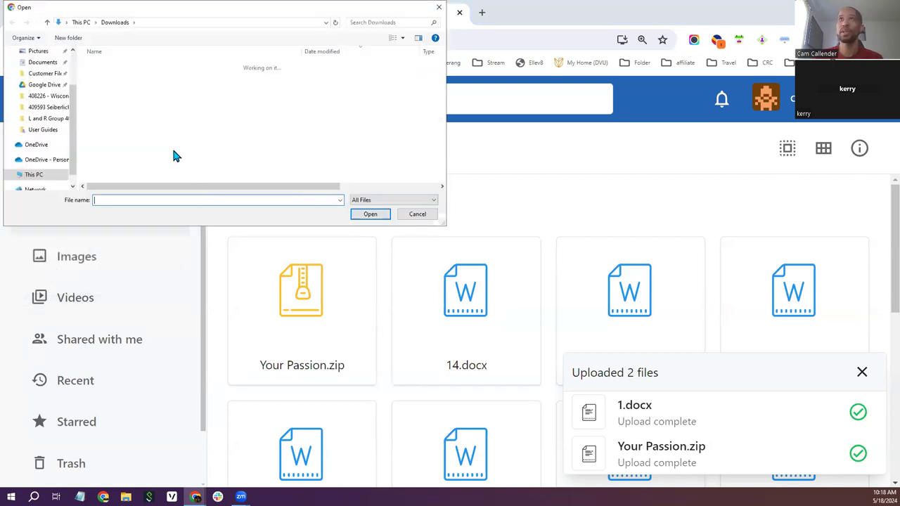
Cancel the file picker, dismiss the folder options, and close the Uploaded 2 files panel.
left_click(417, 214)
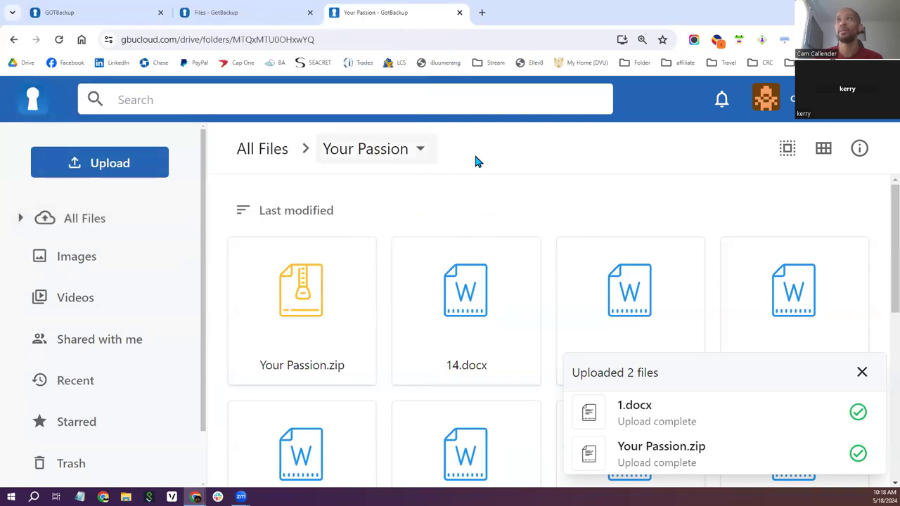
left_click(417, 157)
left_click(571, 163)
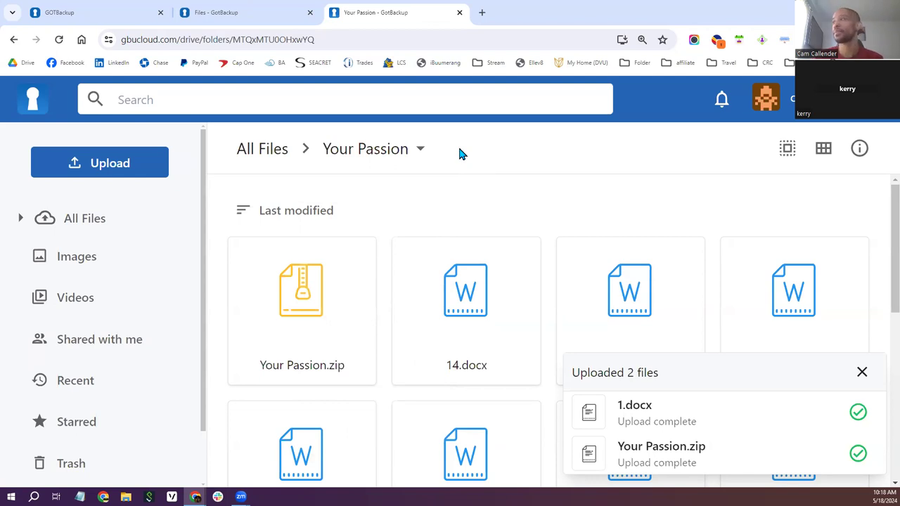
left_click(862, 372)
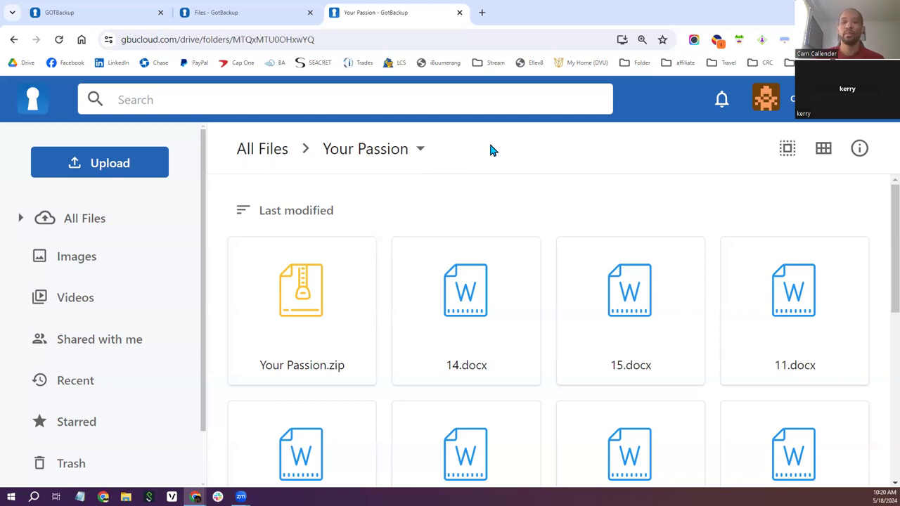
From the GotBackup dashboard, launch the Gotbackup tool and log into the new beta cloud.
left_click(227, 12)
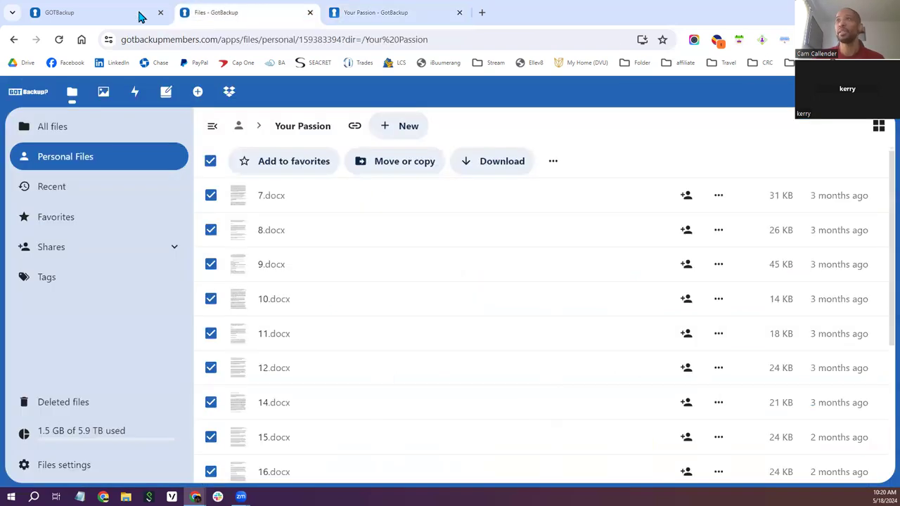
left_click(100, 10)
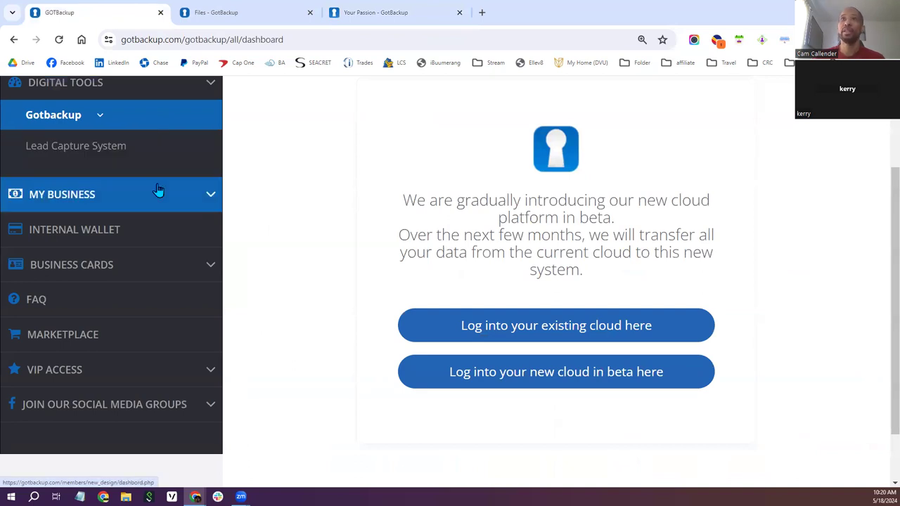
scroll(152, 137, "up", 2)
left_click(112, 247)
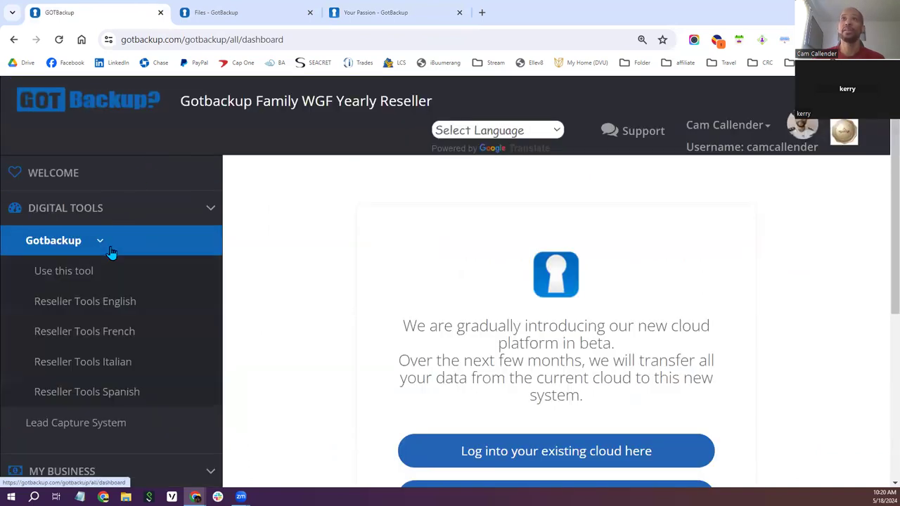
left_click(131, 276)
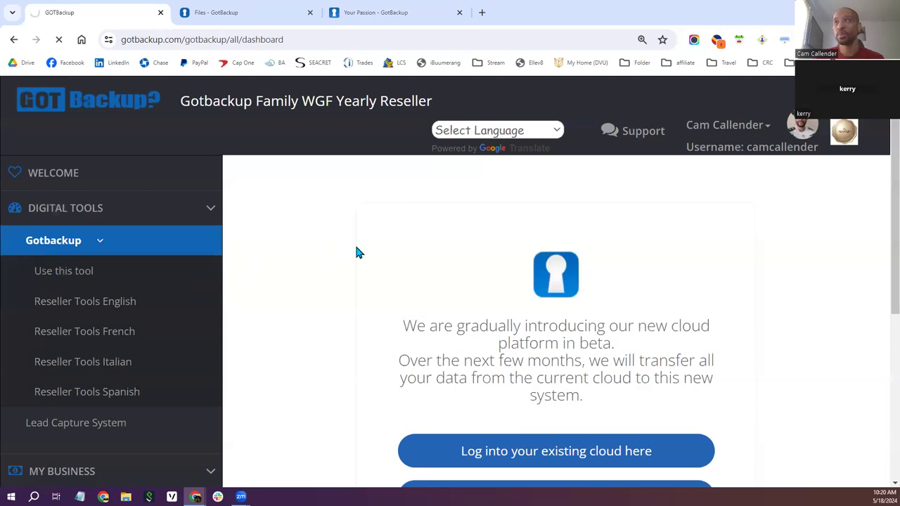
scroll(563, 421, "down", 1)
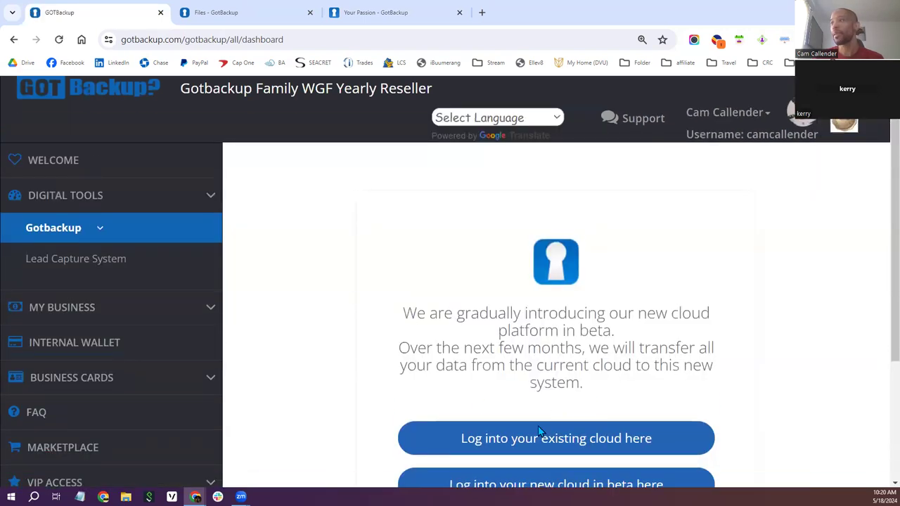
left_click(517, 437)
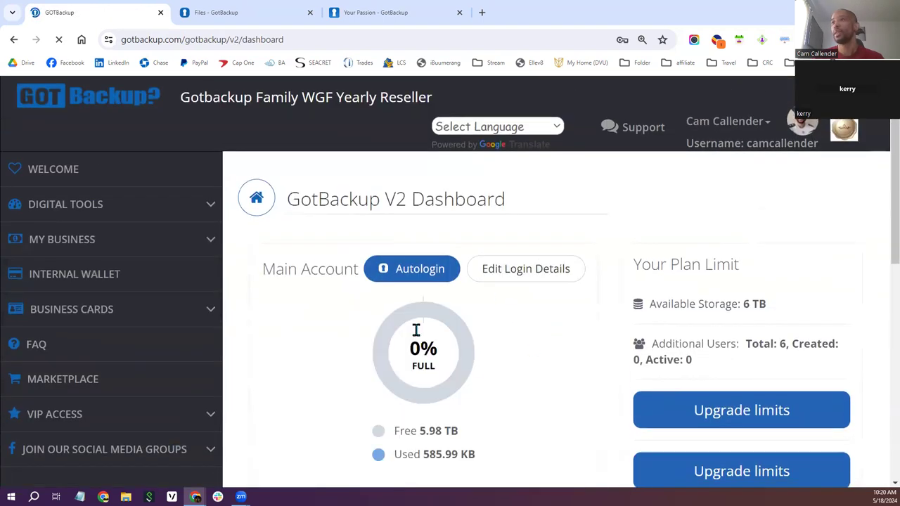
Check the 5.98 TB free storage, then use Main Account's Autologin to open the cloud.
scroll(417, 330, "down", 2)
scroll(444, 293, "up", 1)
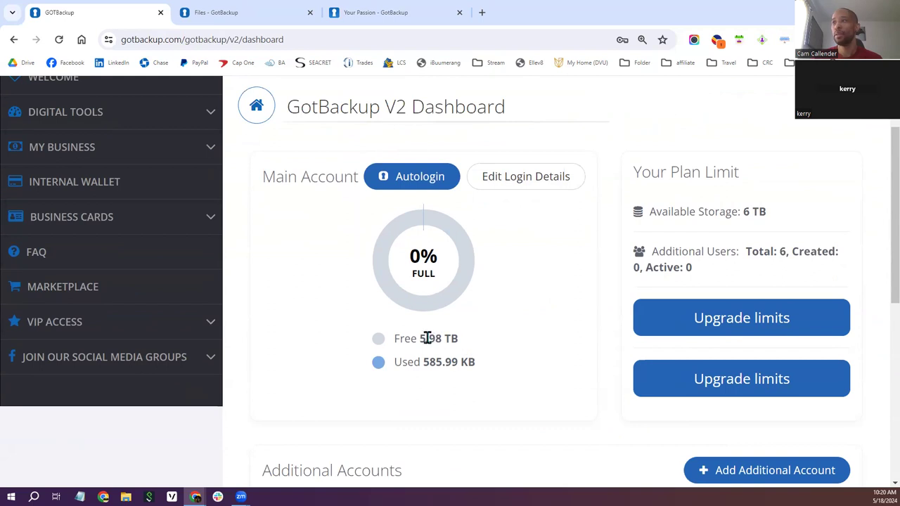
left_click_drag(394, 338, 471, 338)
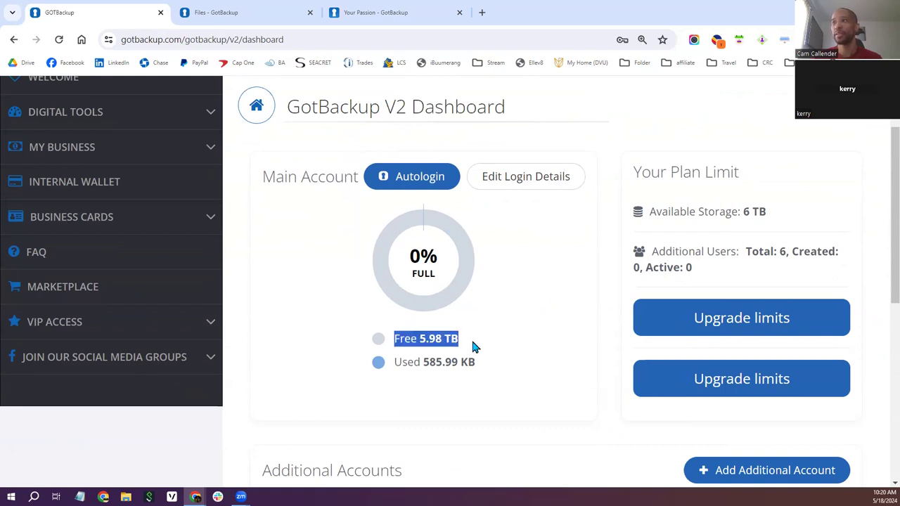
left_click(490, 334)
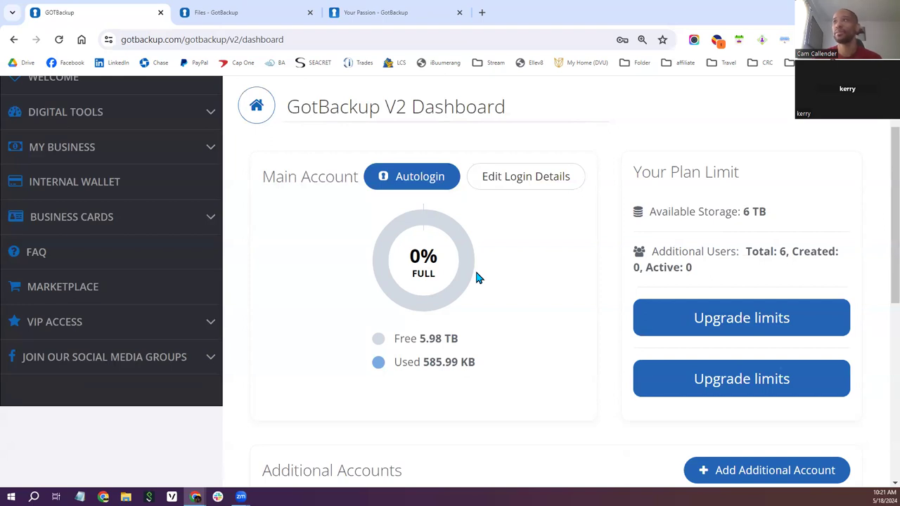
scroll(486, 288, "up", 1)
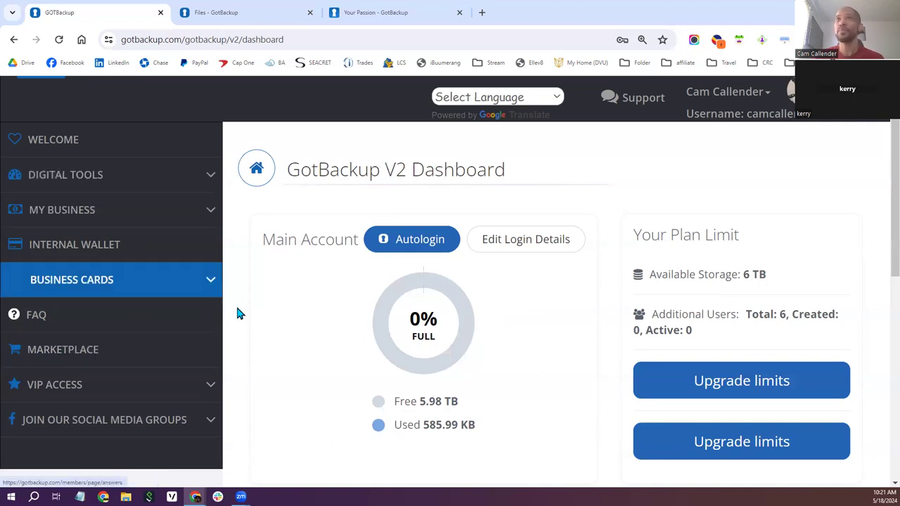
scroll(298, 312, "up", 1)
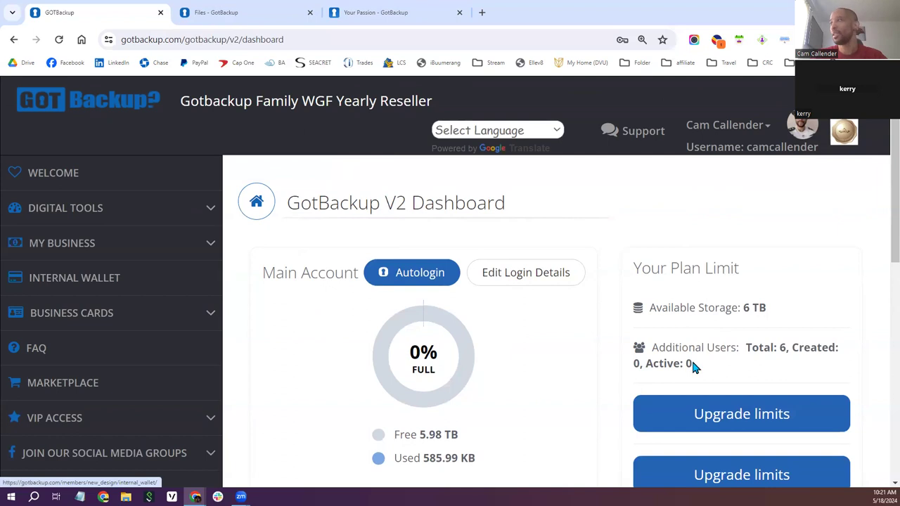
scroll(696, 366, "down", 1)
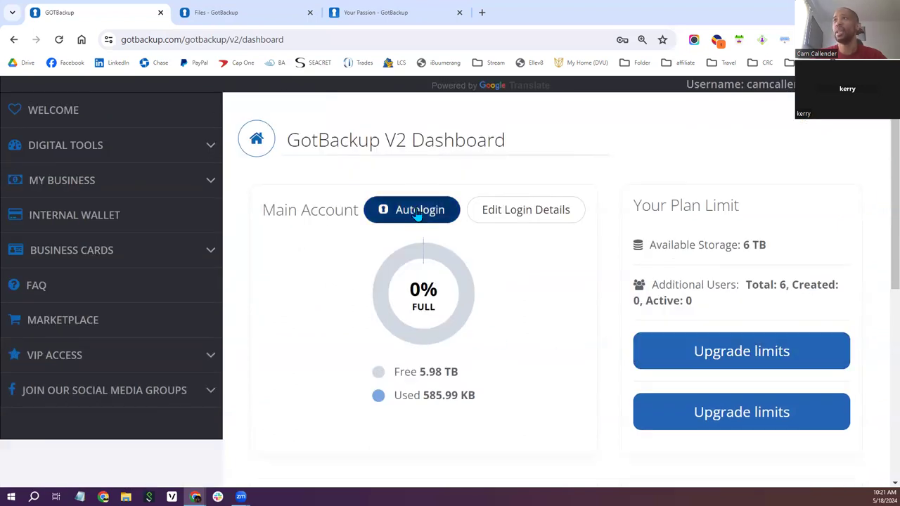
left_click(417, 209)
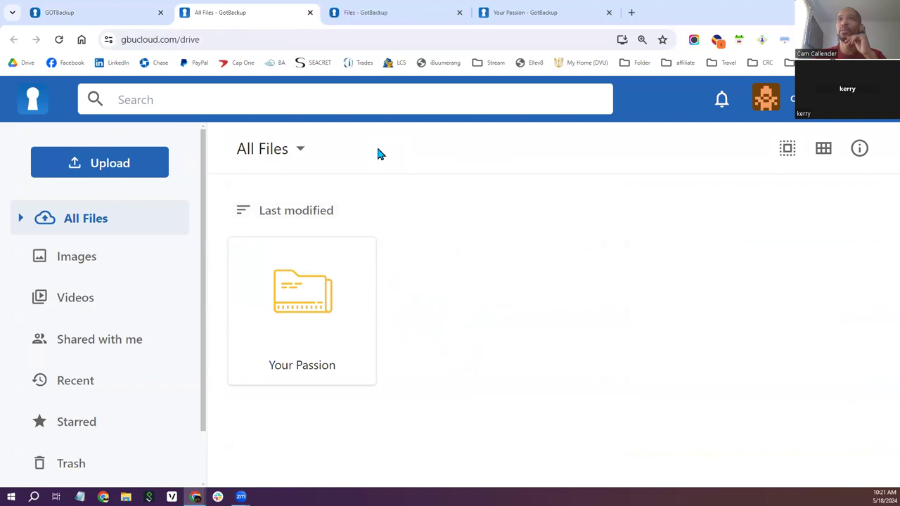
Open the Your Passion folder from the cloud drive's All Files view.
double_click(293, 320)
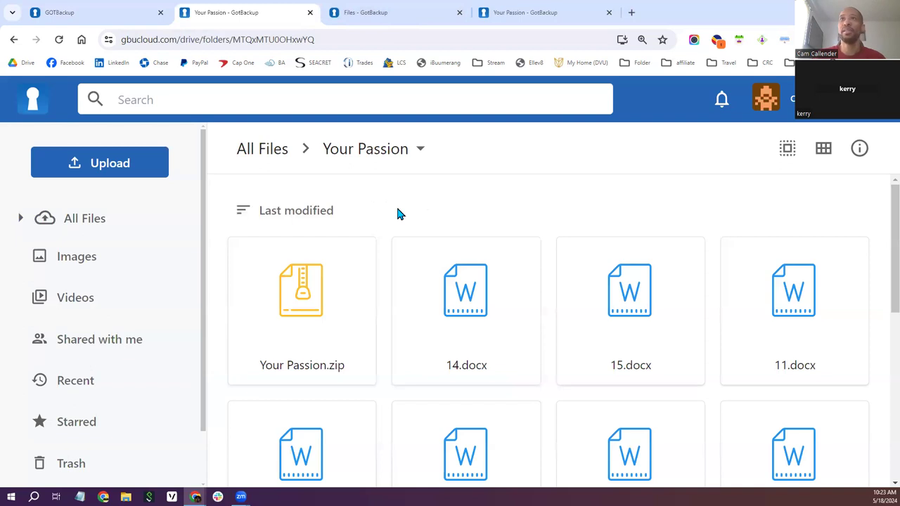
Upload New Recording 55 from Downloads into the Your Passion folder.
left_click(125, 172)
left_click(145, 201)
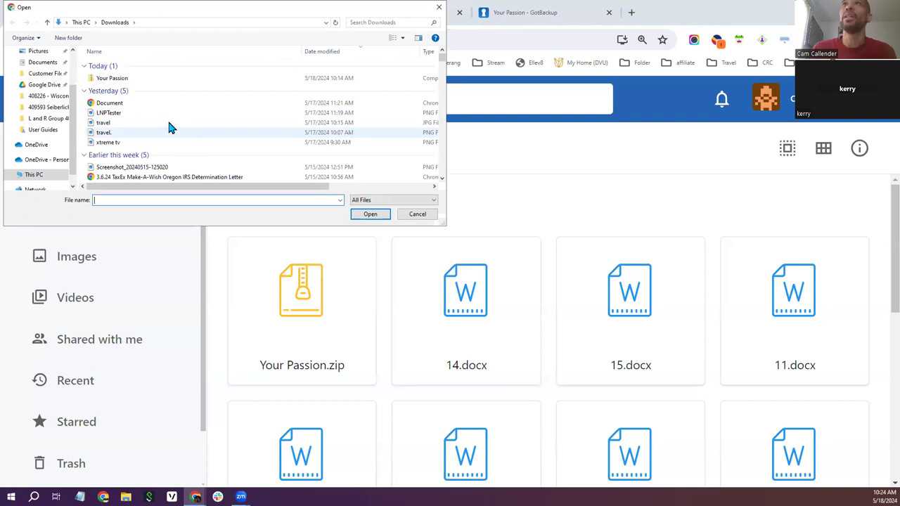
scroll(169, 127, "down", 1)
scroll(168, 125, "down", 1)
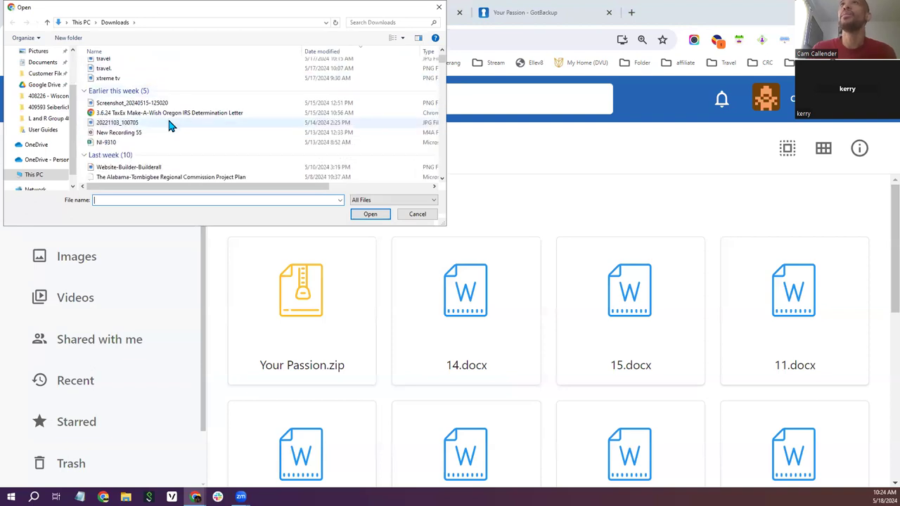
scroll(169, 124, "down", 2)
scroll(159, 130, "up", 2)
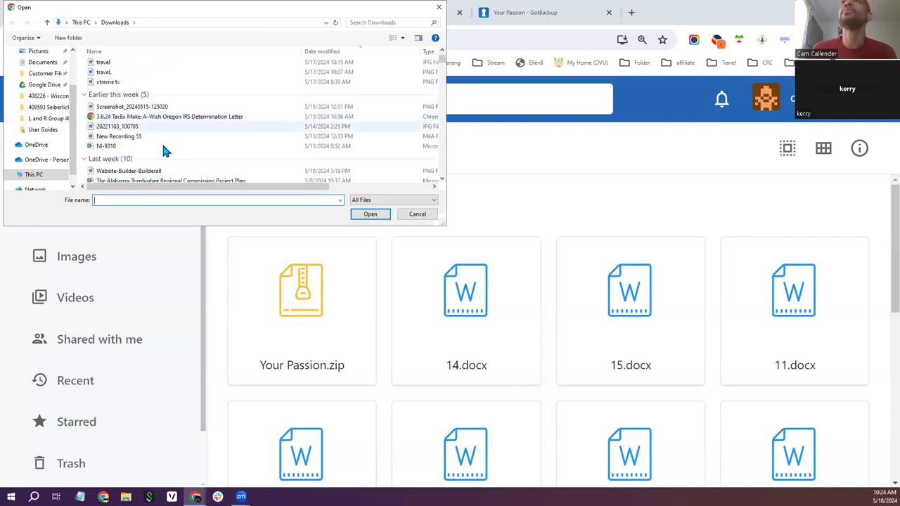
left_click(158, 138)
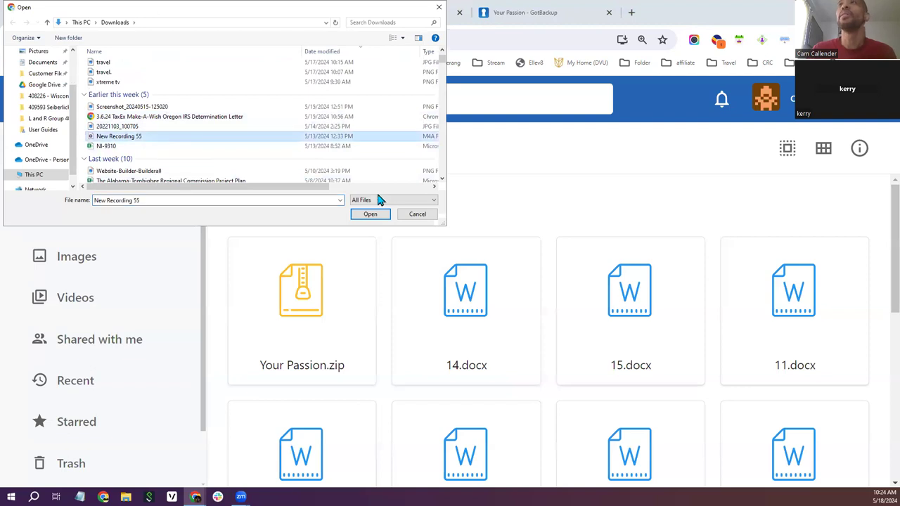
left_click(370, 213)
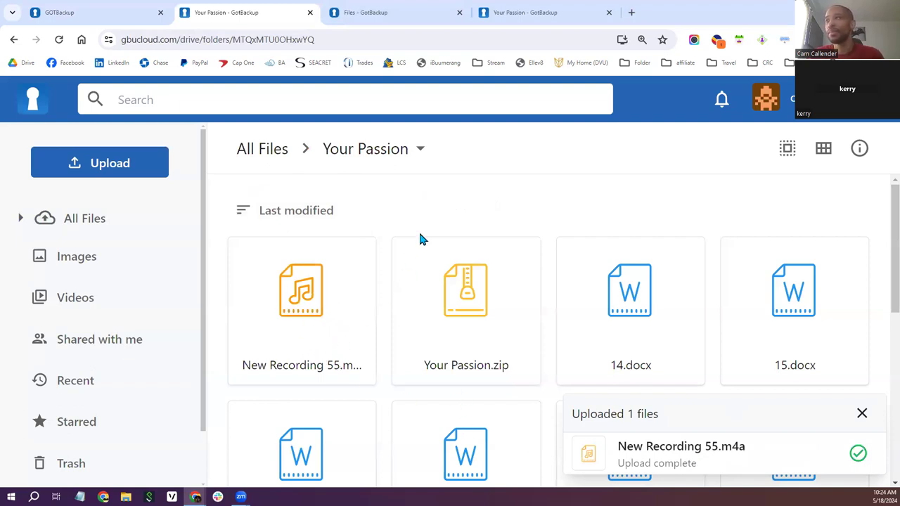
Dismiss the upload notice and move New Recording 55.m4a to the trash.
left_click(862, 413)
left_click(348, 309)
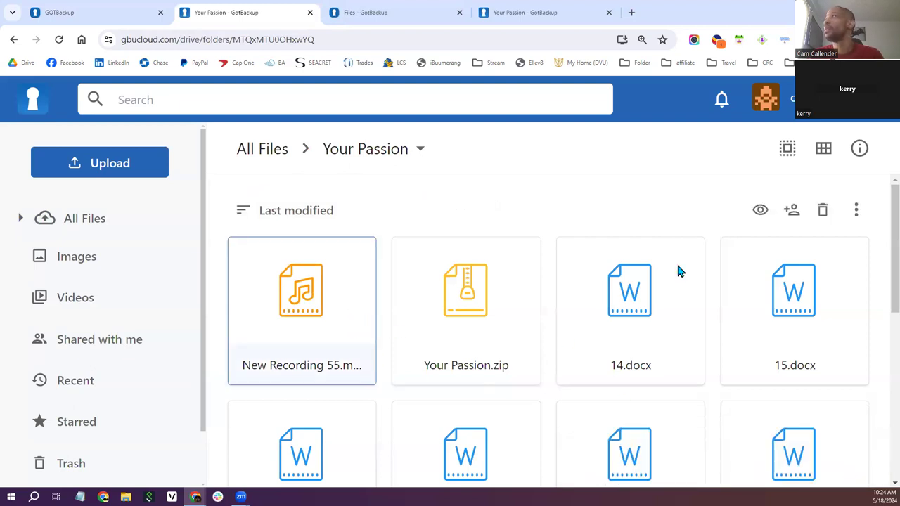
left_click(823, 213)
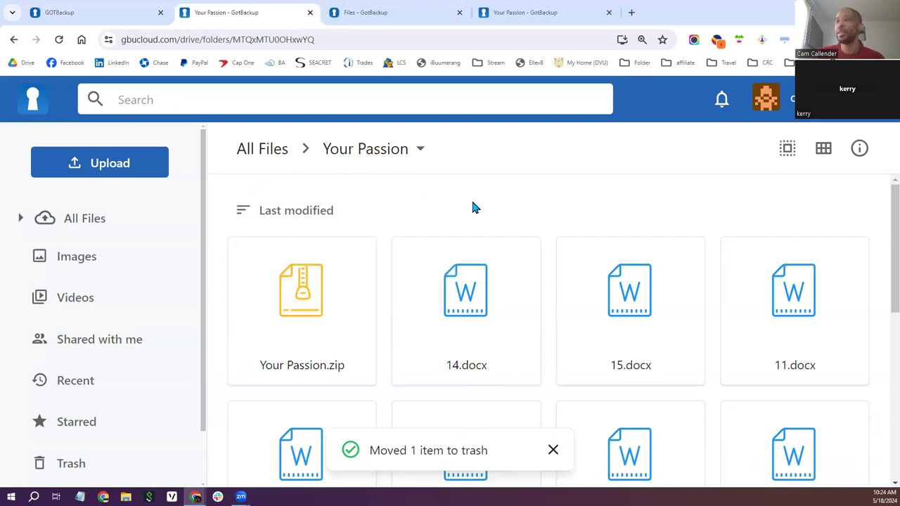
scroll(129, 366, "down", 2)
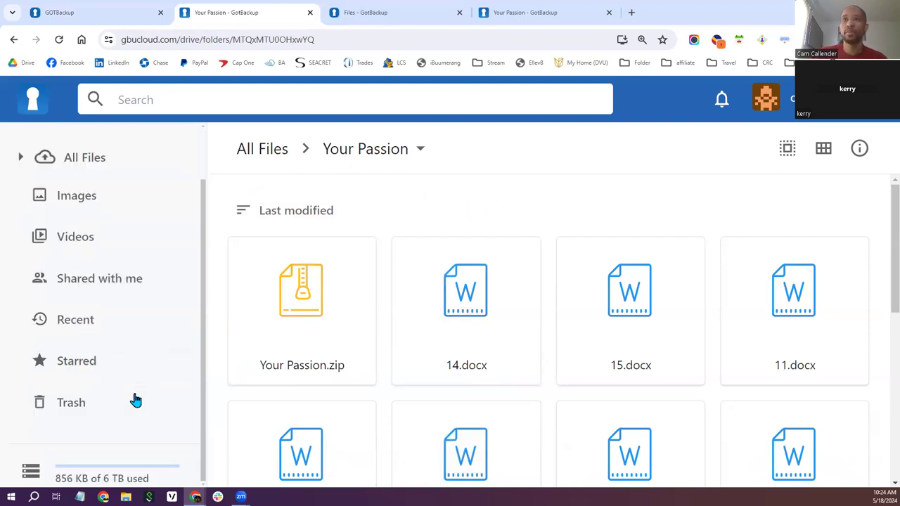
scroll(107, 325, "up", 2)
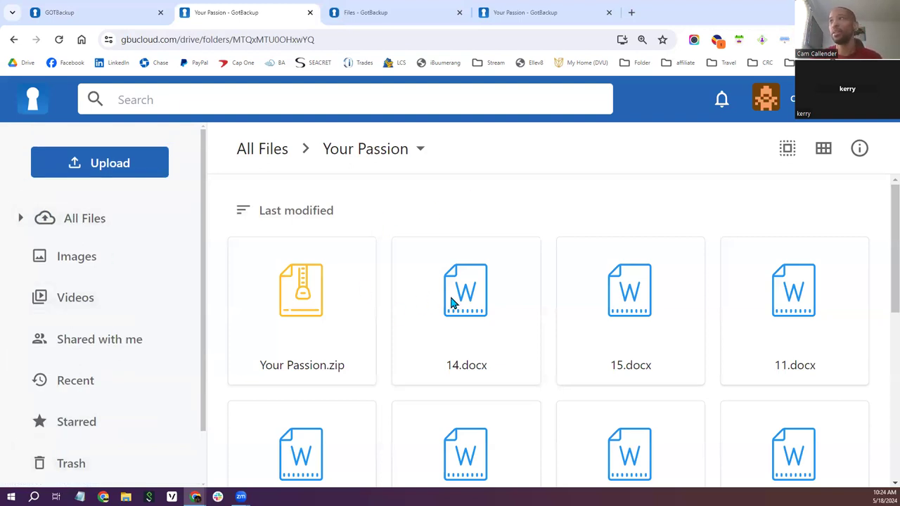
left_click(470, 311)
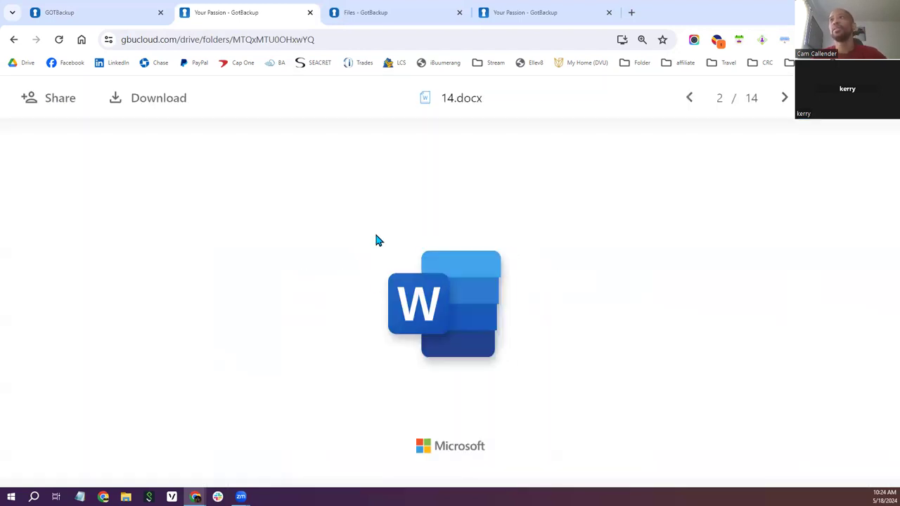
scroll(365, 320, "down", 5)
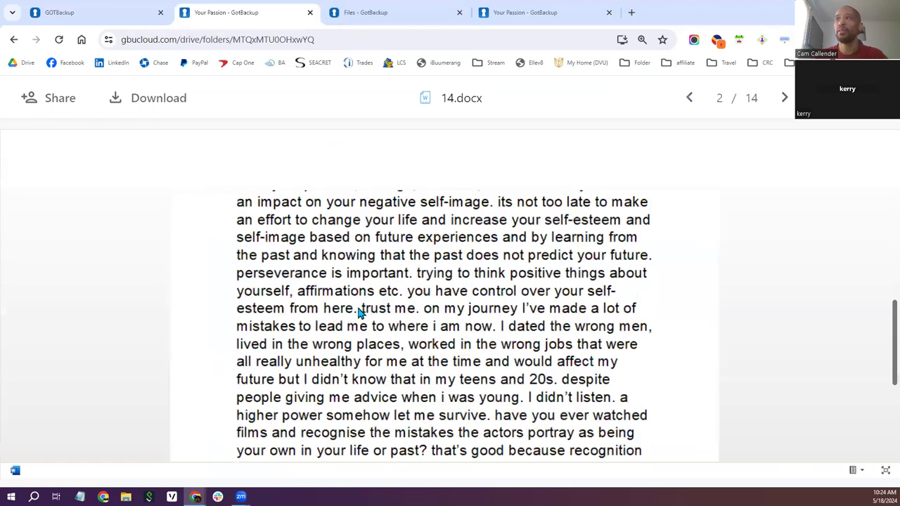
scroll(351, 331, "down", 3)
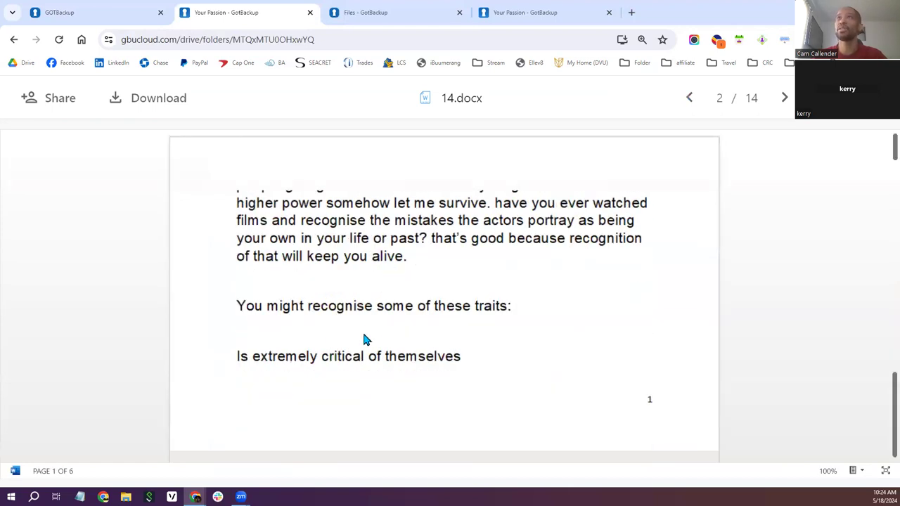
scroll(352, 303, "up", 8)
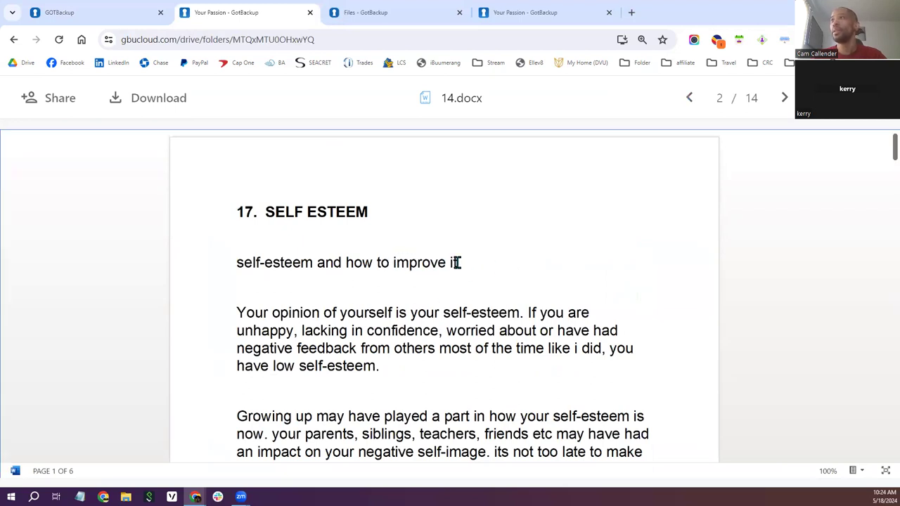
scroll(478, 268, "down", 5)
scroll(462, 288, "up", 2)
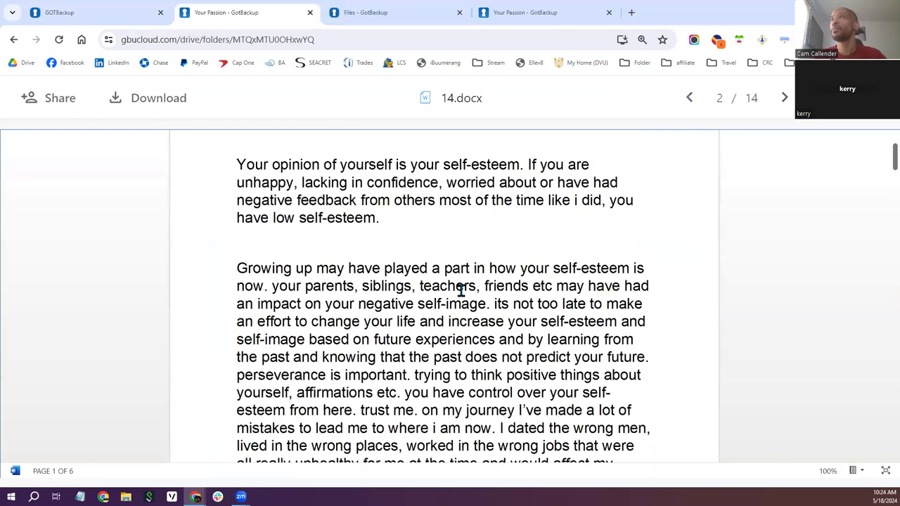
scroll(461, 289, "up", 2)
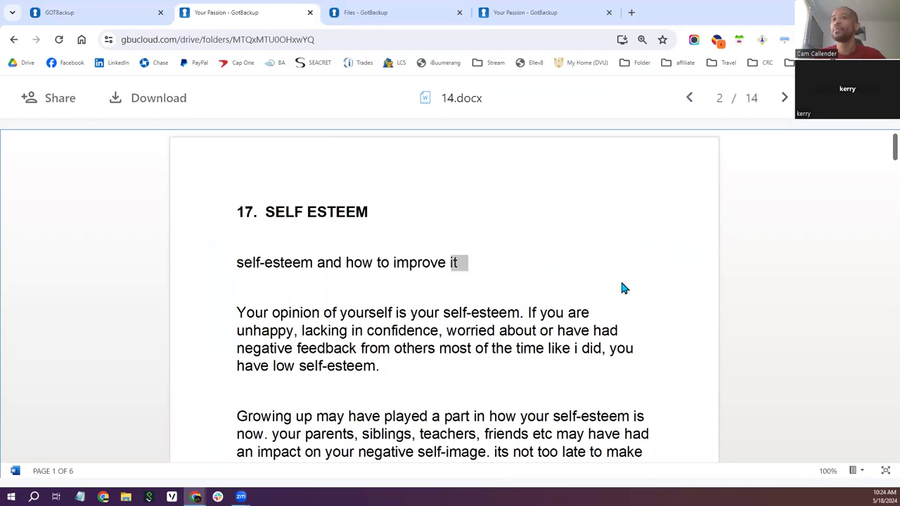
key("Escape")
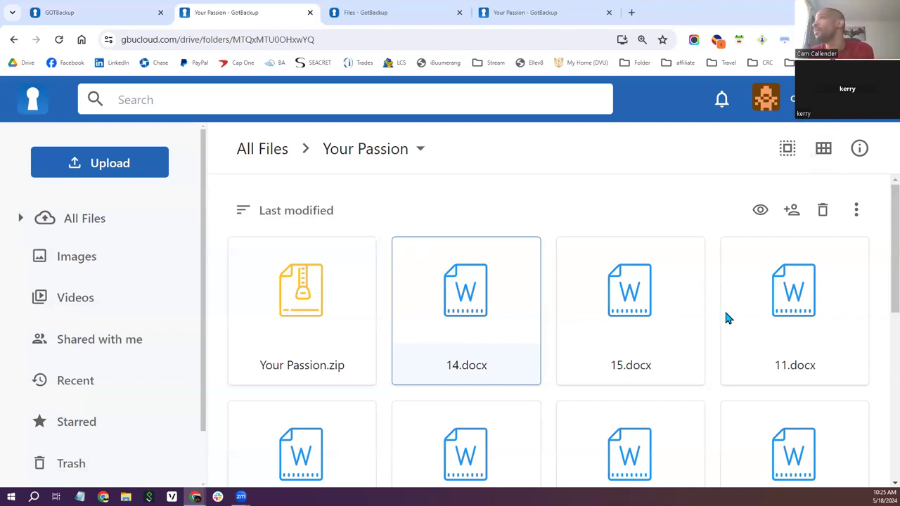
left_click(855, 213)
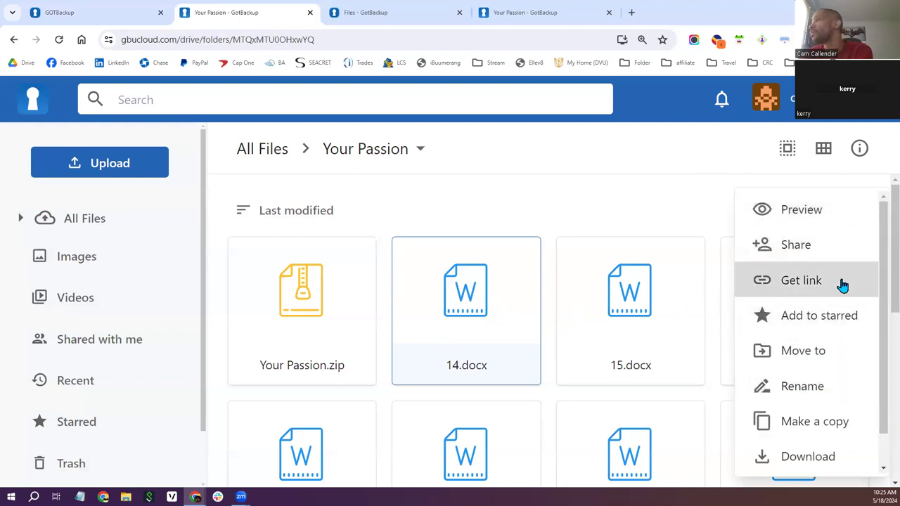
scroll(843, 284, "down", 1)
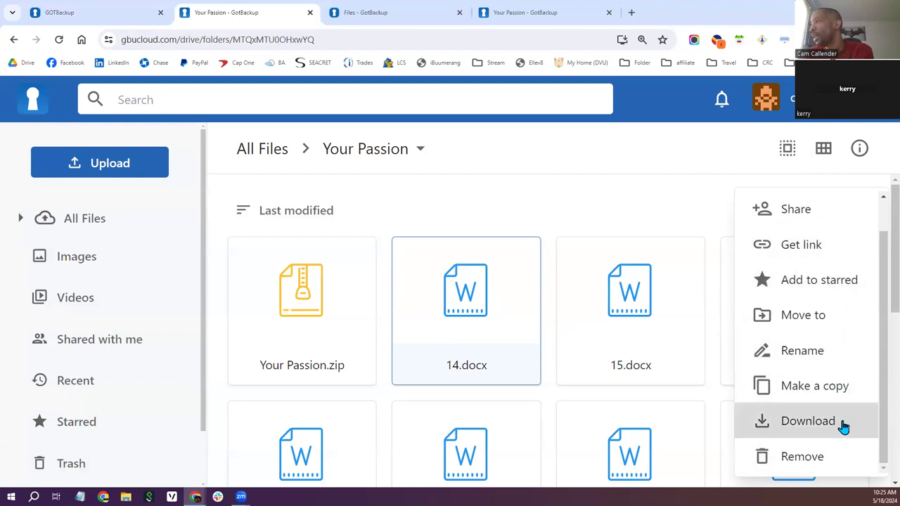
left_click(547, 248)
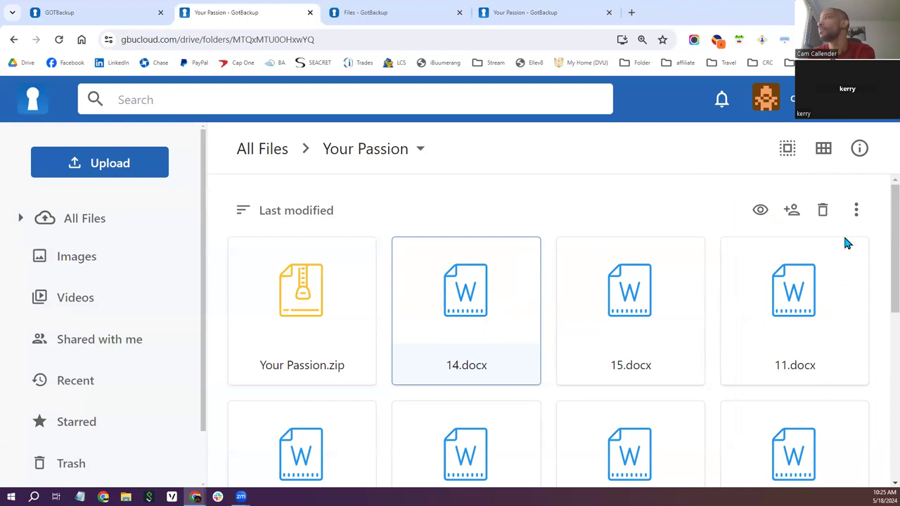
left_click(858, 210)
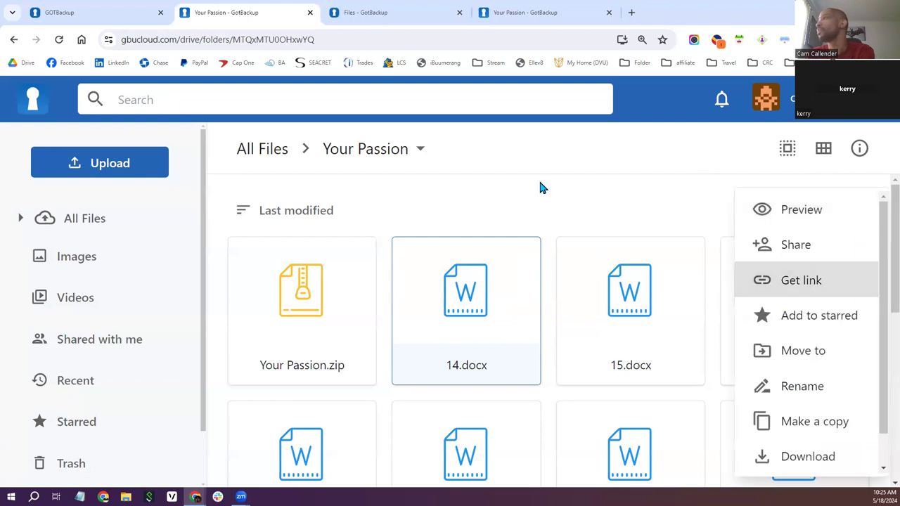
left_click(554, 205)
scroll(478, 246, "down", 8)
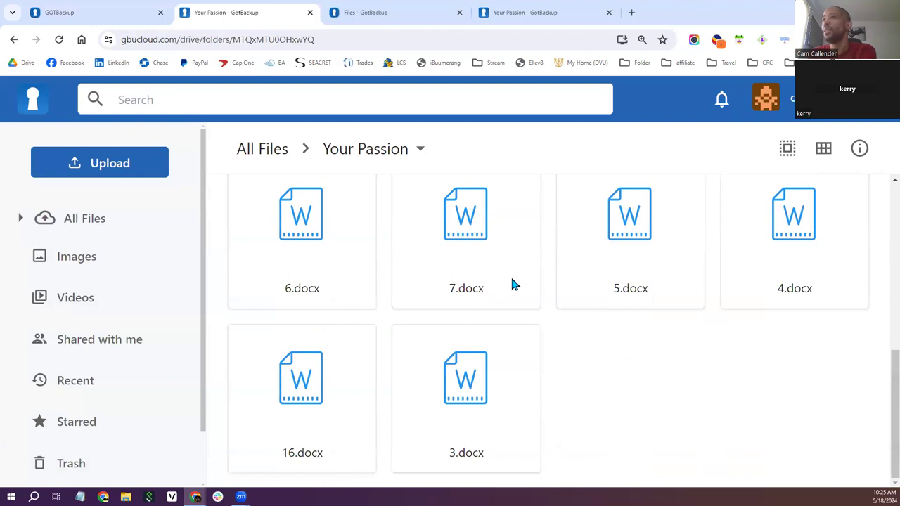
scroll(496, 320, "up", 8)
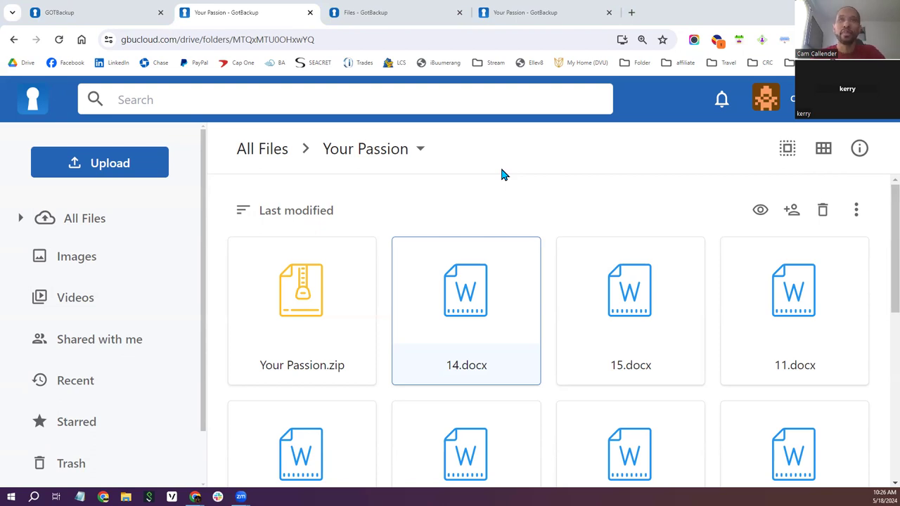
left_click(92, 13)
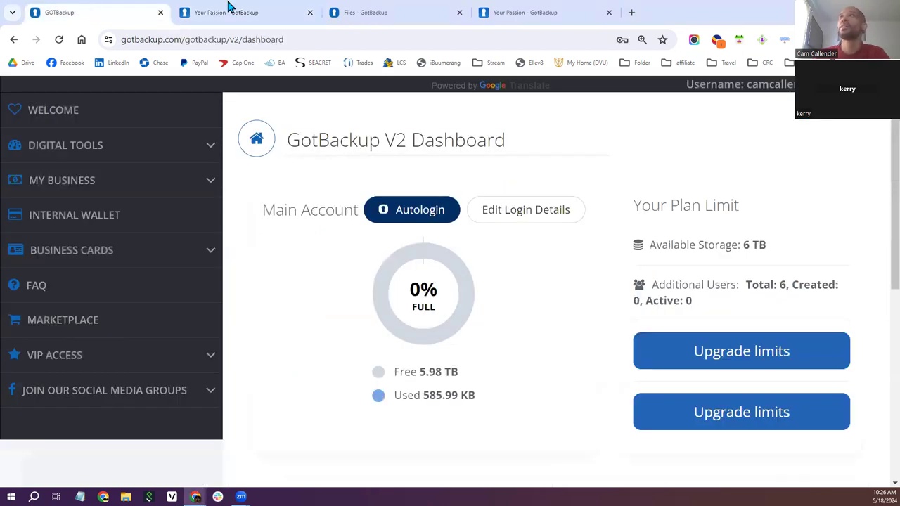
left_click(229, 8)
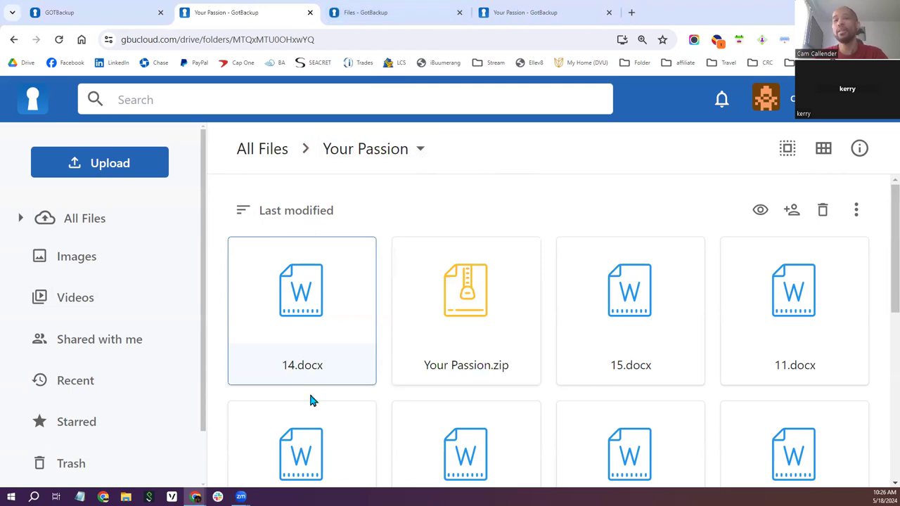